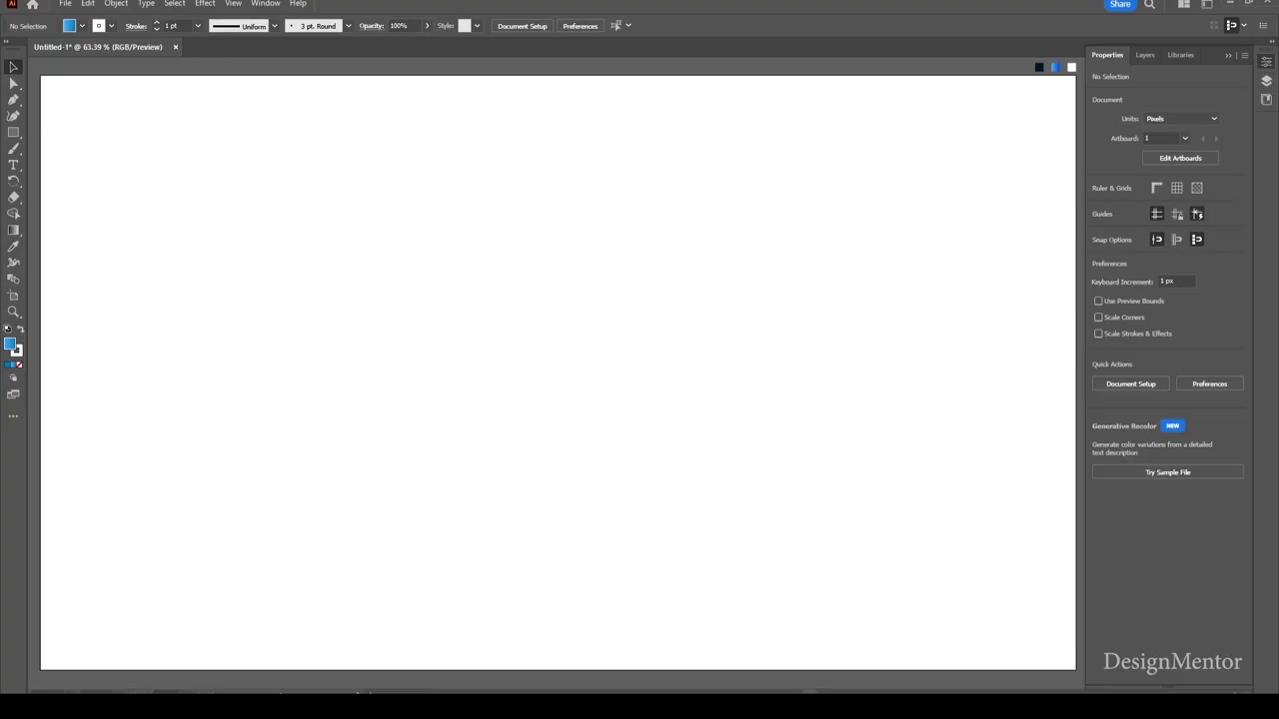
- Draw a 1920 × 1080 px rectangle centred on the artboard and lock it in place
key(i)
key(d)
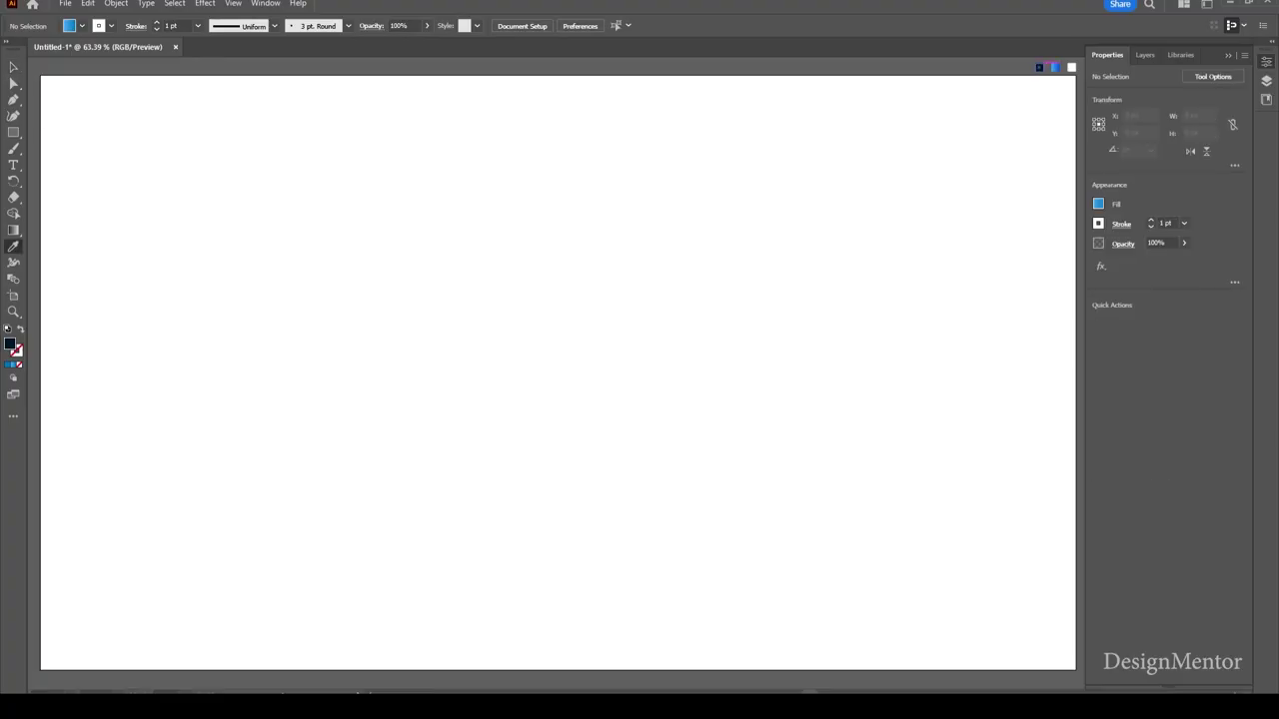
key(m)
click(682, 198)
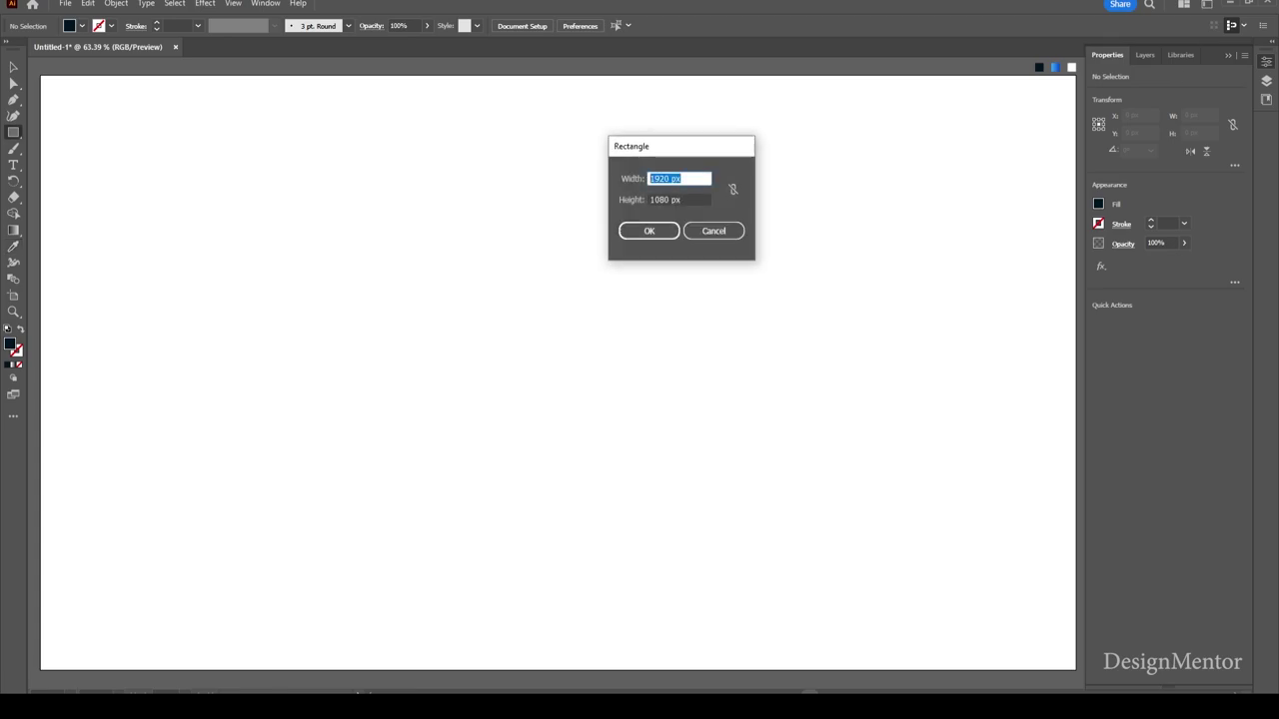
key(Tab)
key(Return)
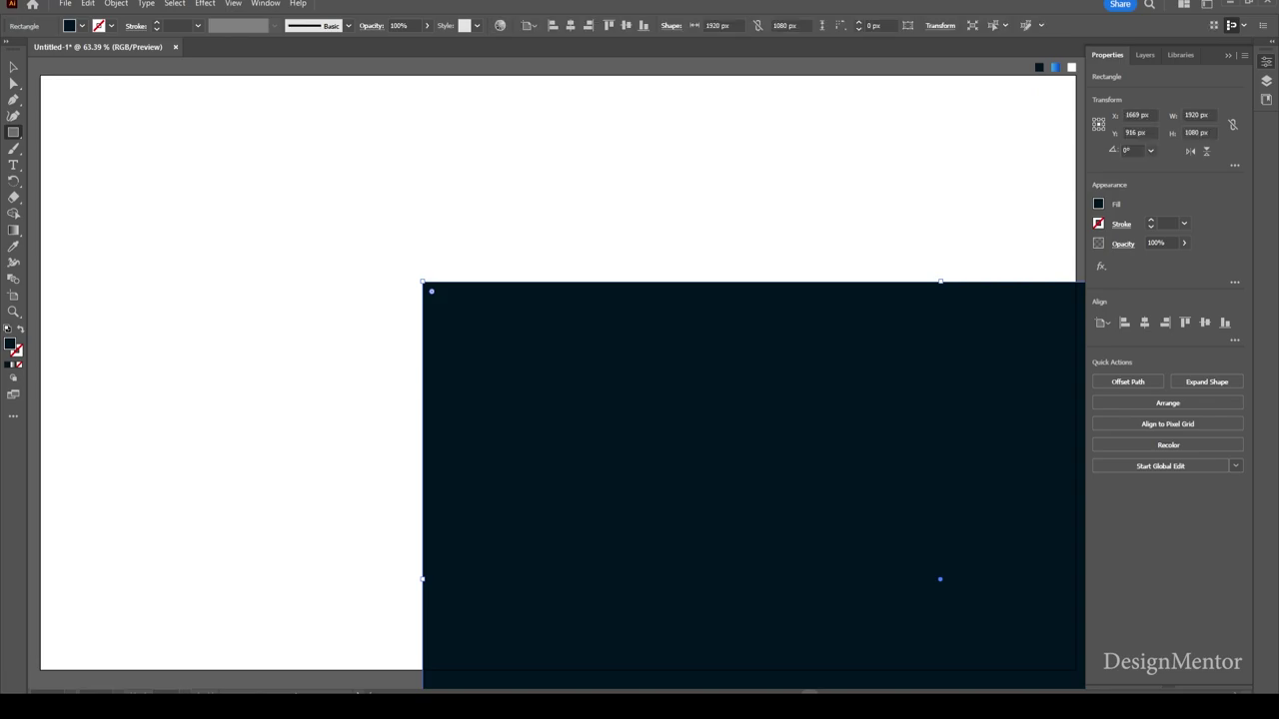
click(1144, 322)
click(1205, 322)
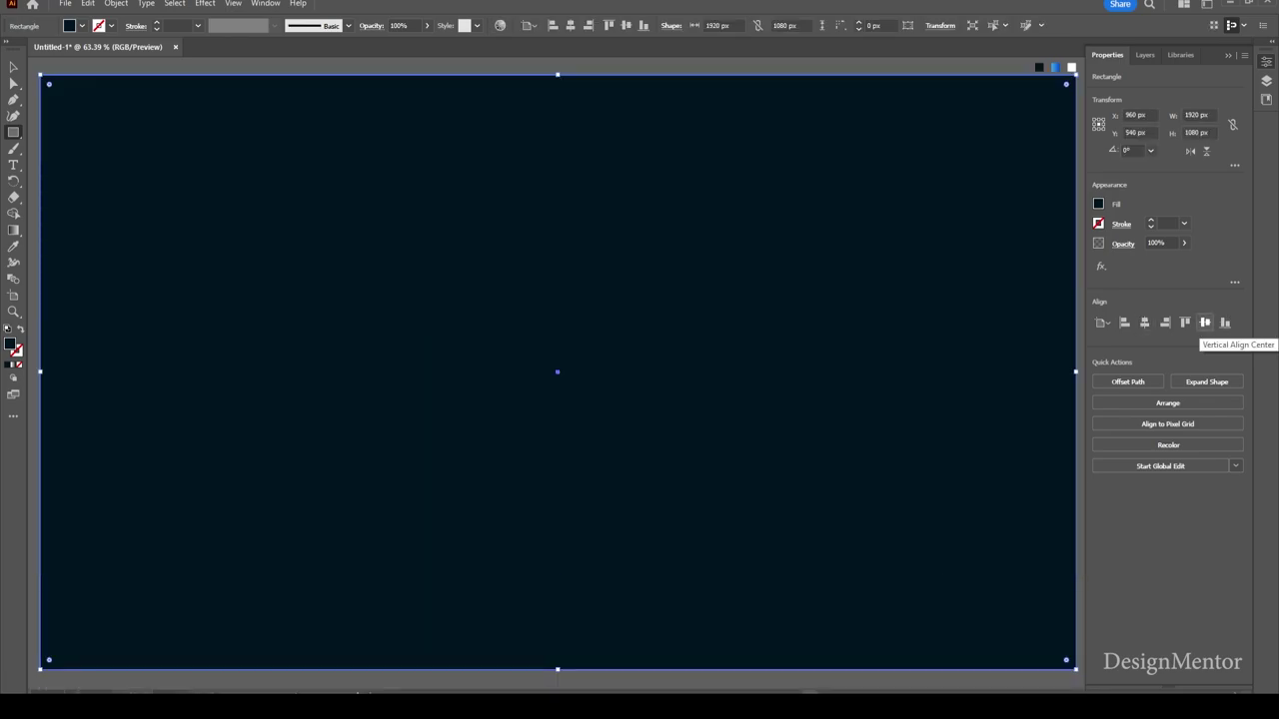
click(116, 3)
mouse_move(132, 113)
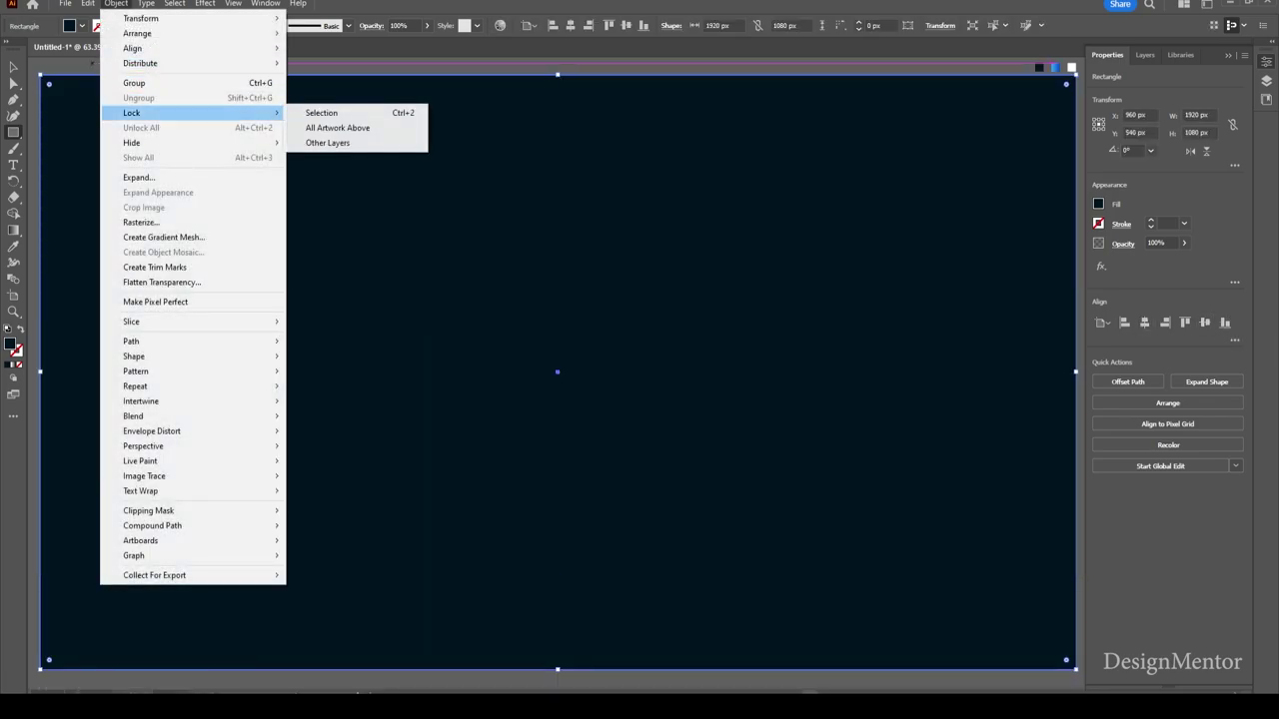
click(321, 112)
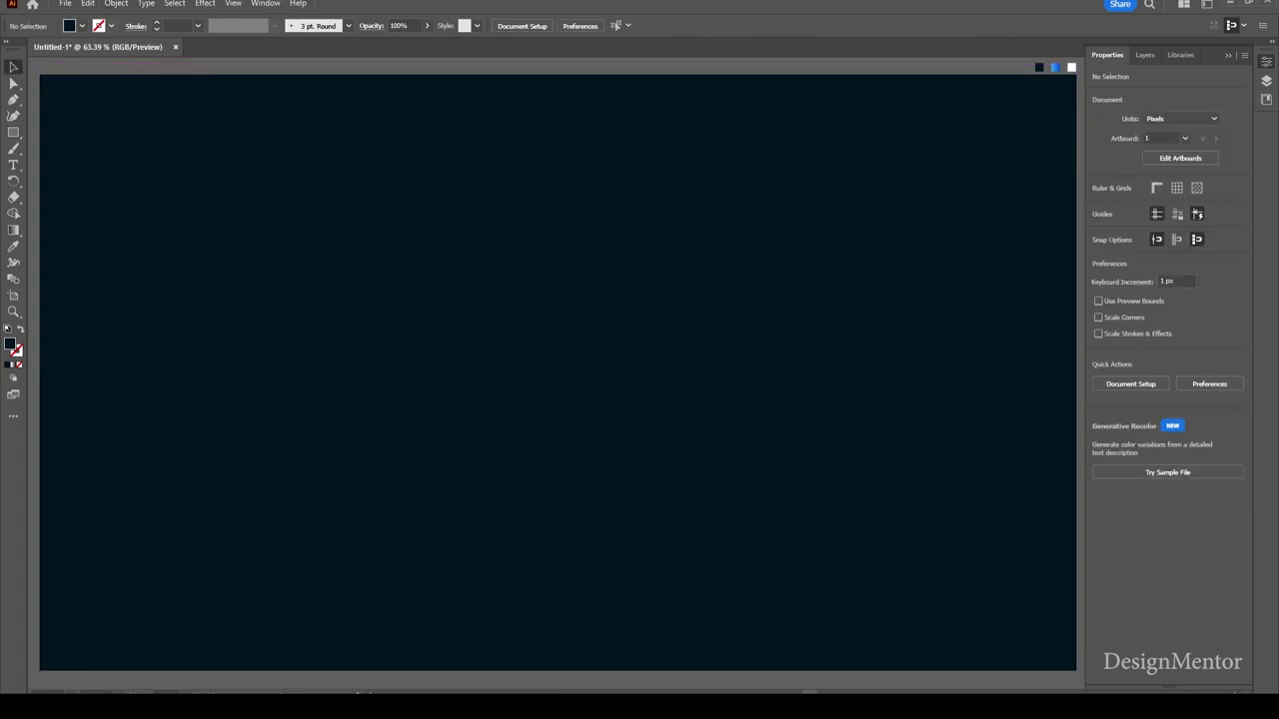
- Set the stroke to white and the fill to None for new shapes
click(111, 25)
click(26, 48)
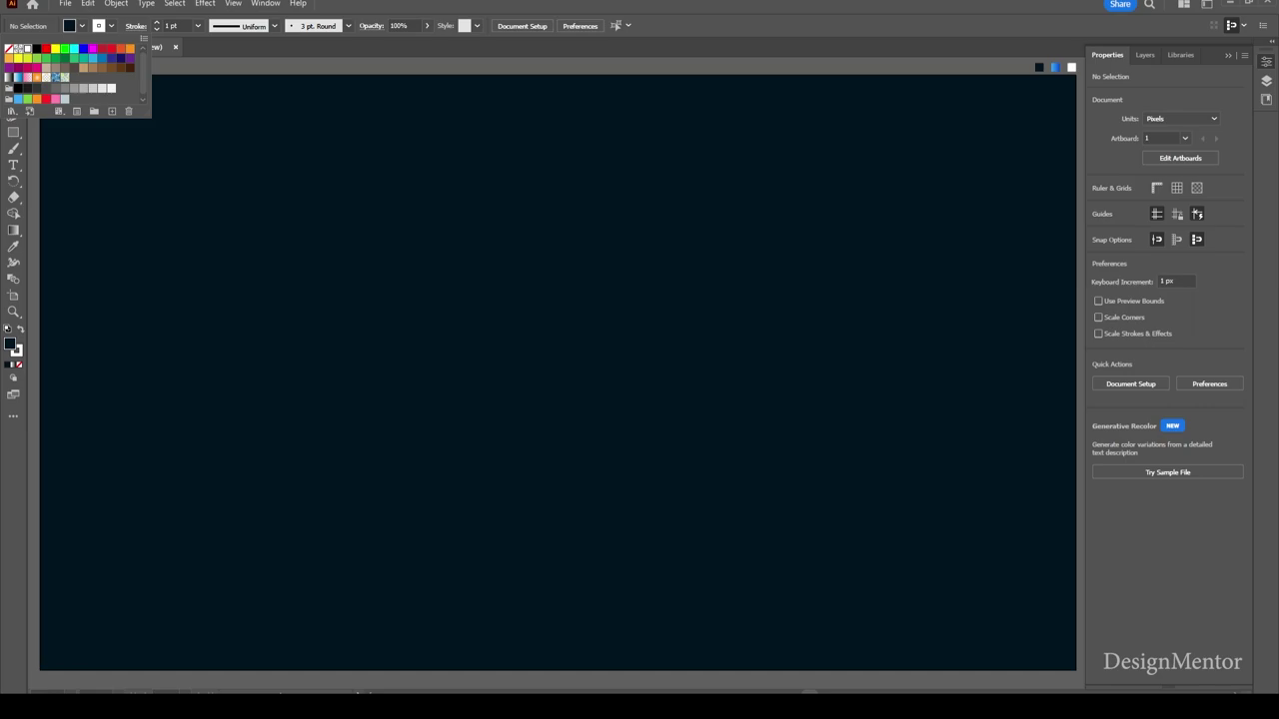
click(82, 25)
click(82, 25)
click(9, 48)
click(13, 132)
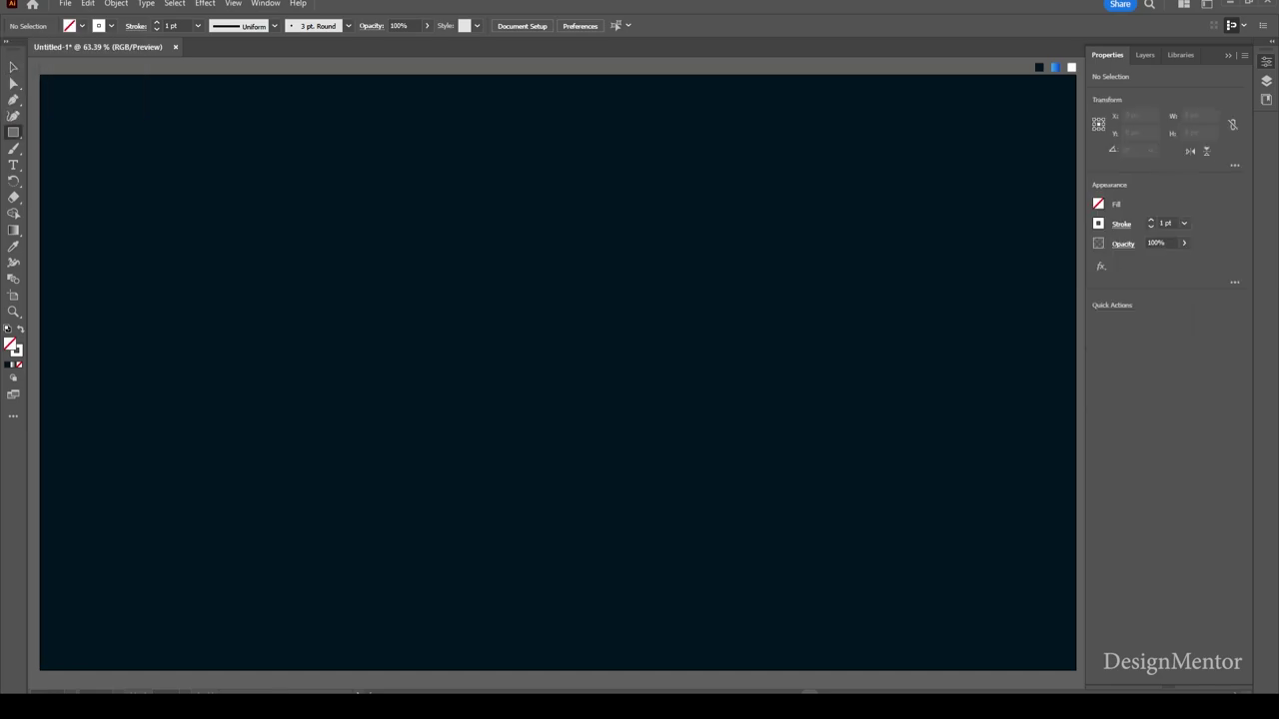
right_click(13, 132)
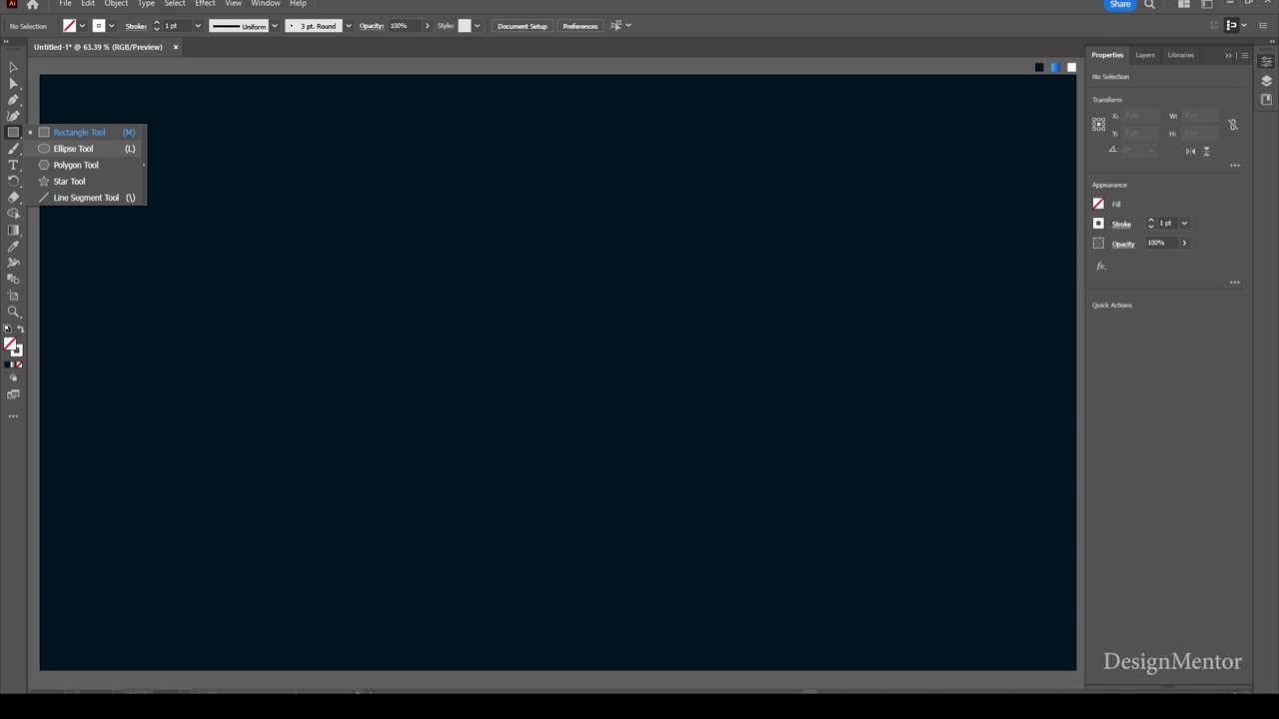
- Draw a 530 × 530 px circle centred on the artboard
key(l)
click(536, 221)
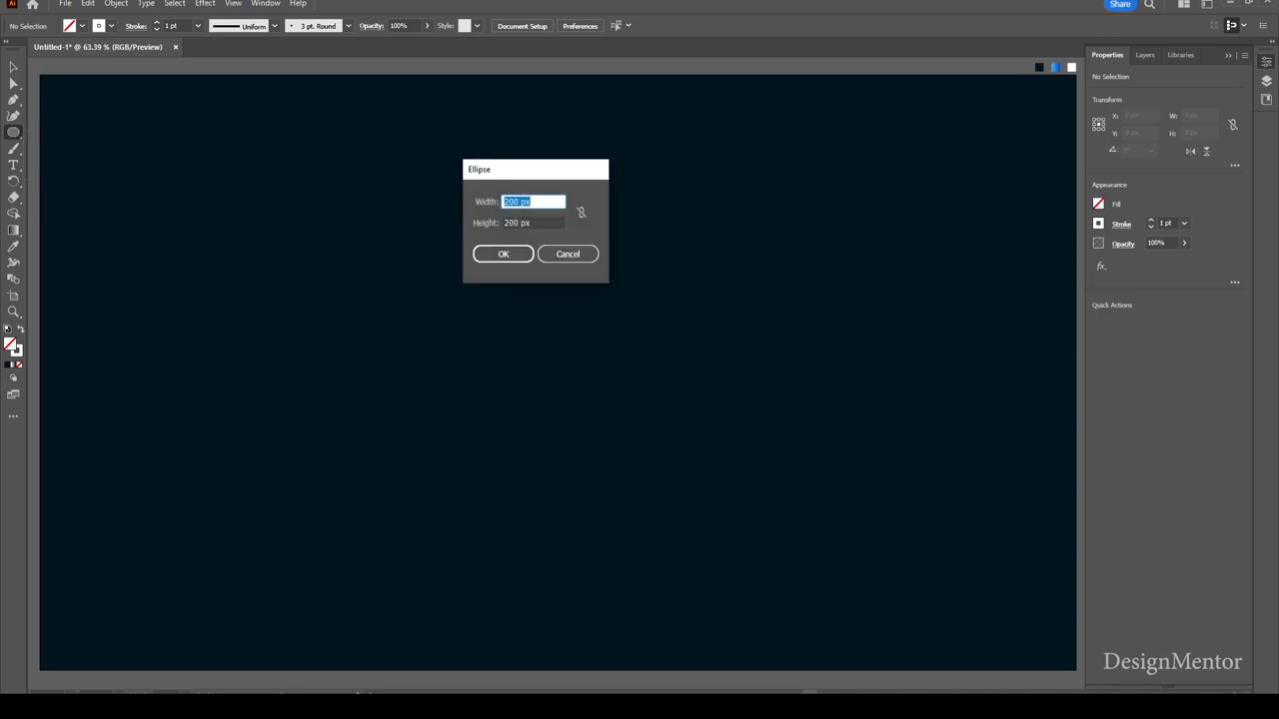
text(530)
key(Tab)
text(5)
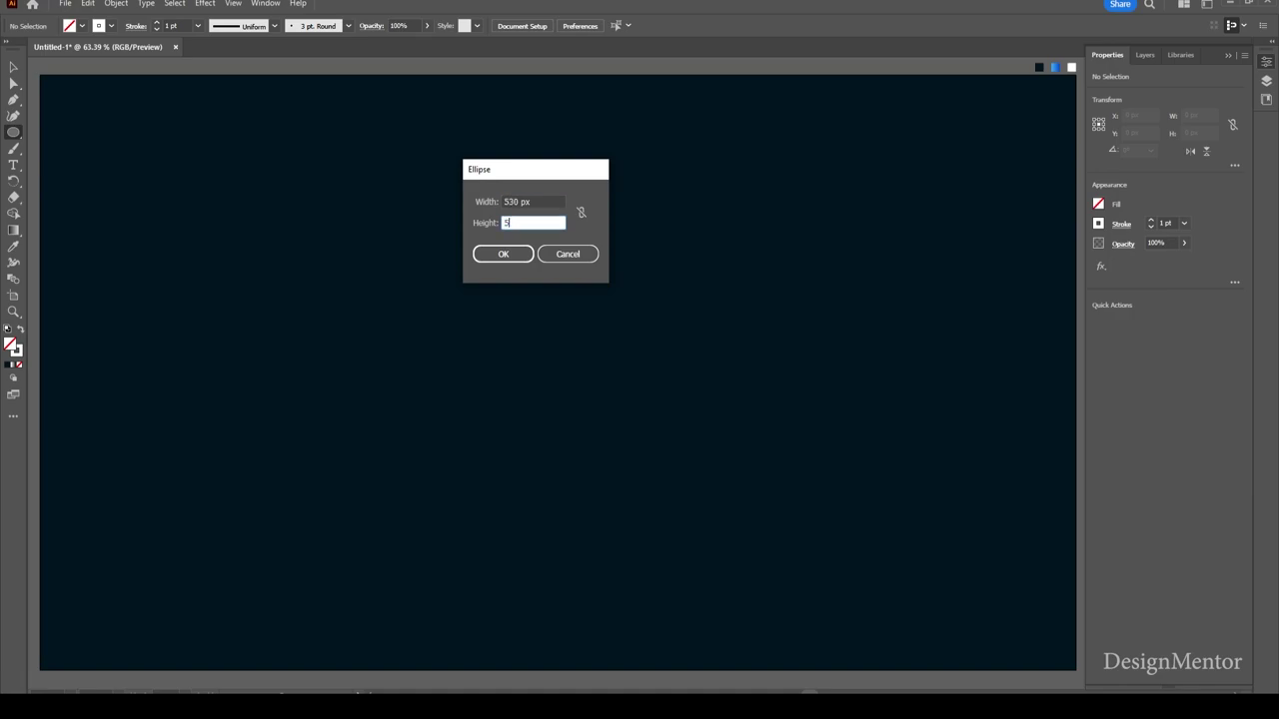
text(30)
key(Return)
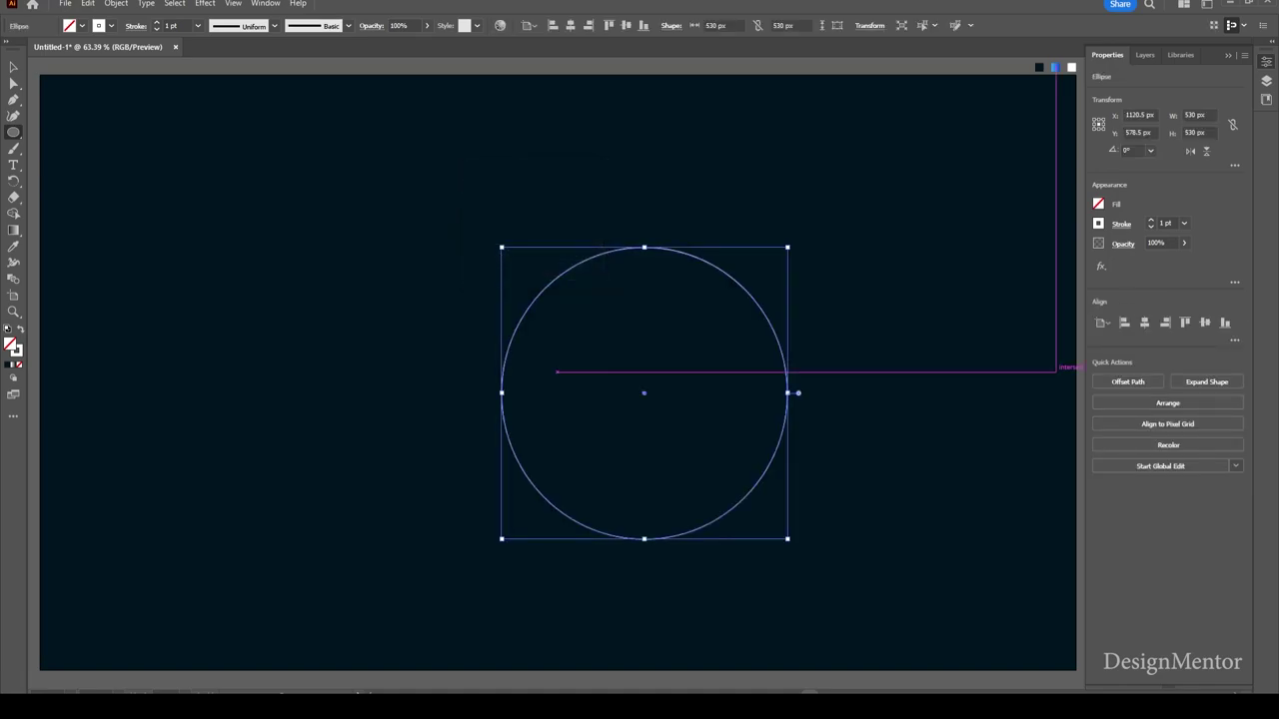
click(1144, 322)
click(1205, 321)
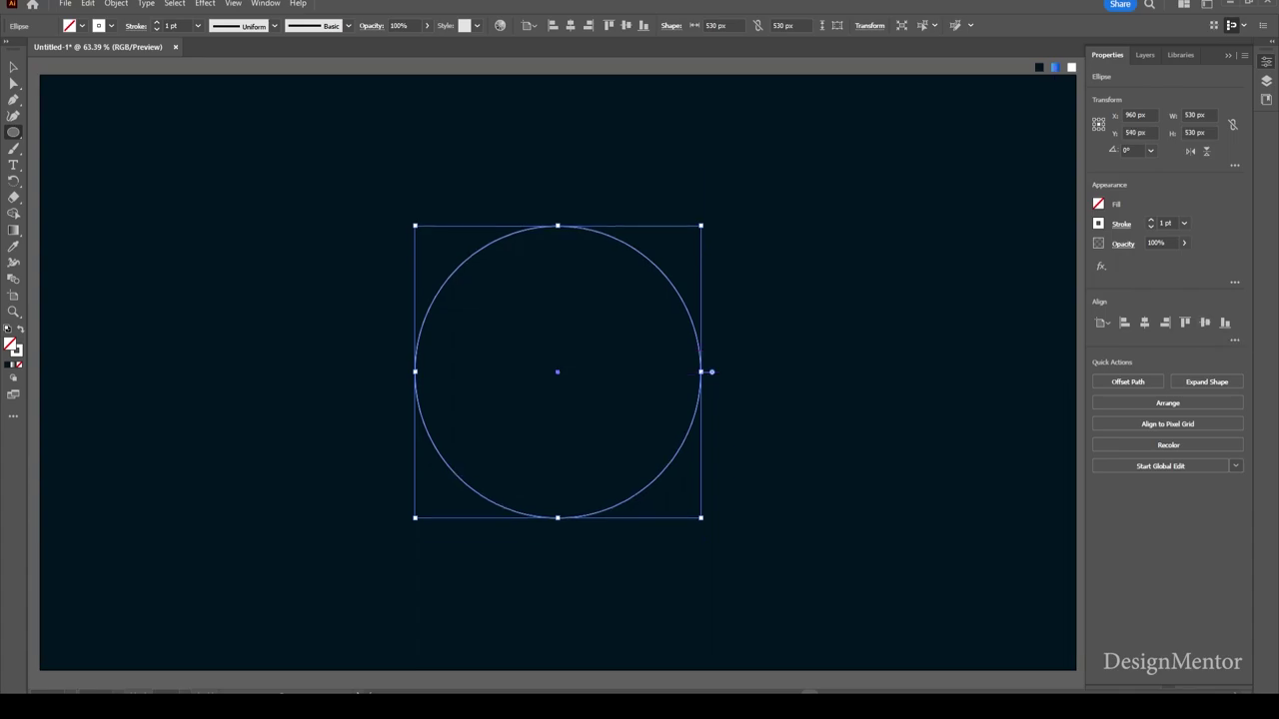
- Copy the circle and paste a copy directly in front of it
key(v)
key(ctrl+shift+a)
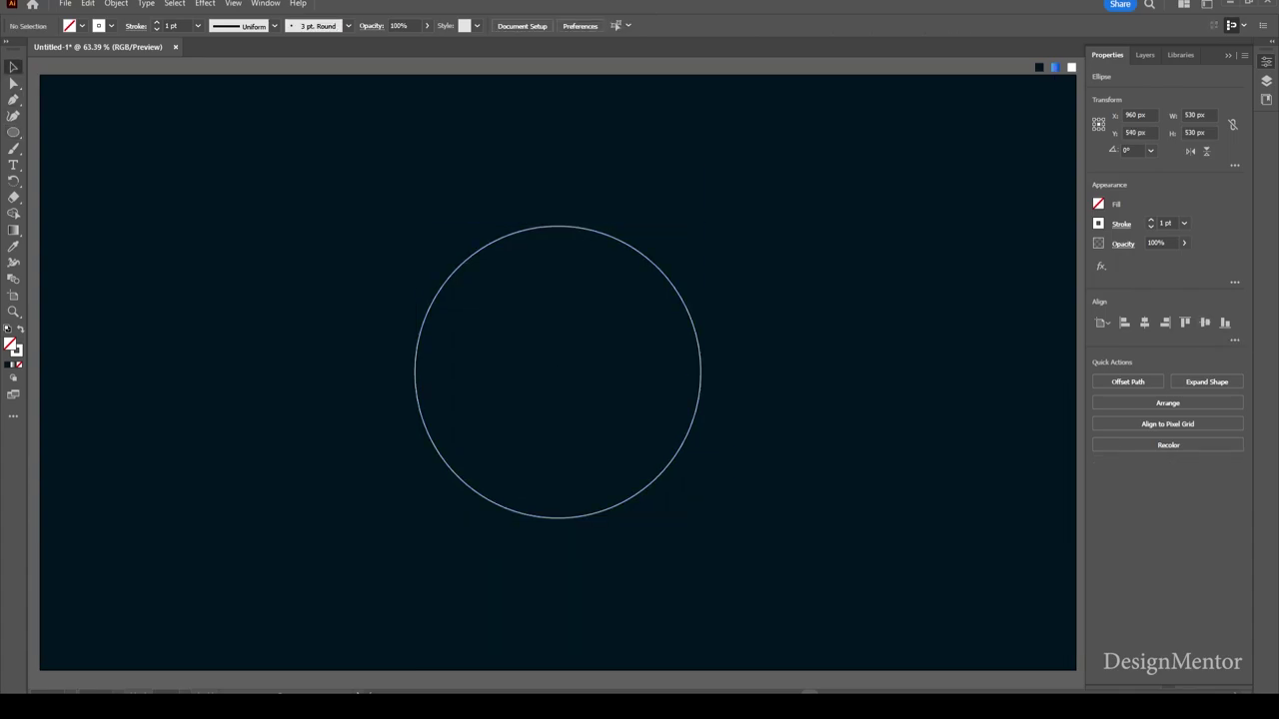
click(578, 225)
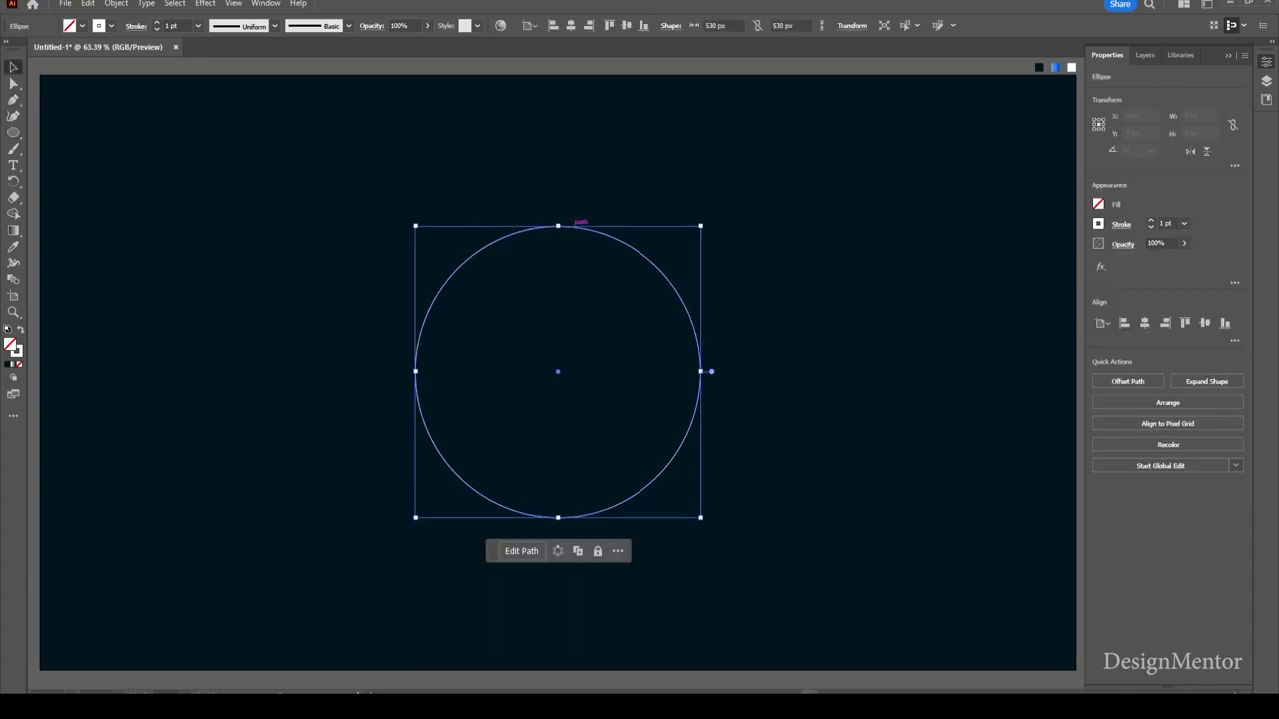
click(88, 3)
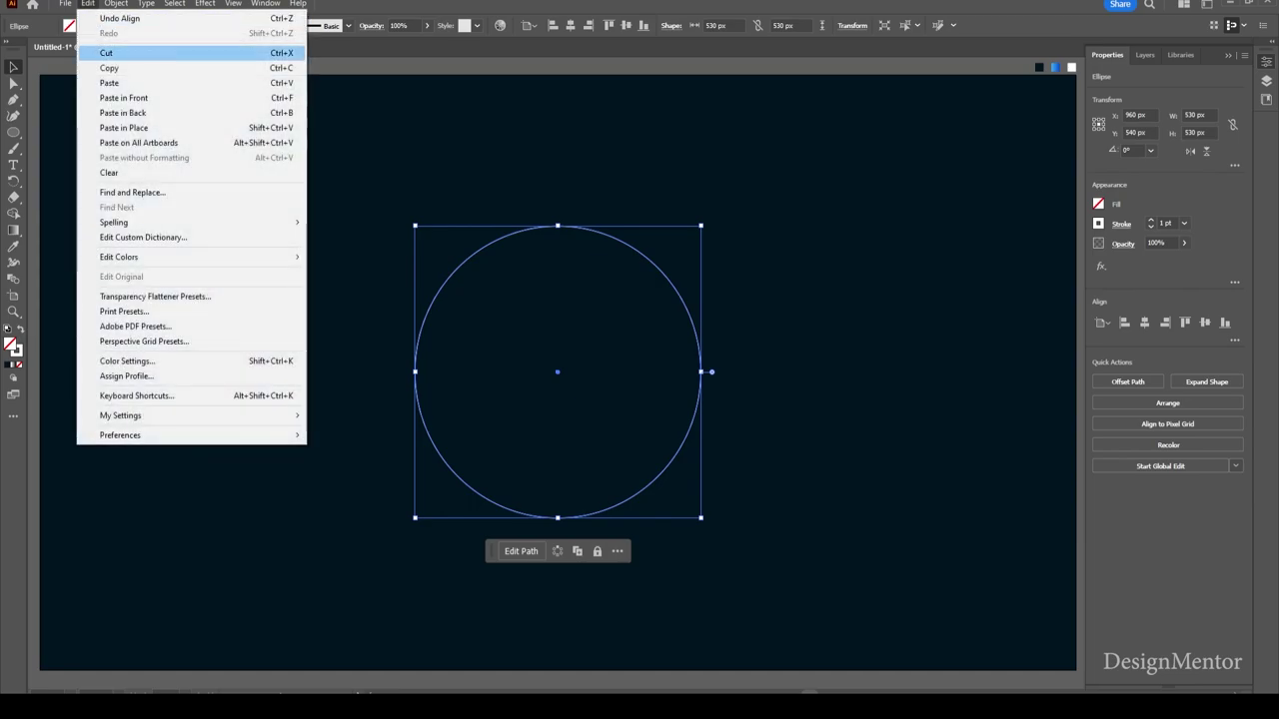
click(120, 68)
click(88, 3)
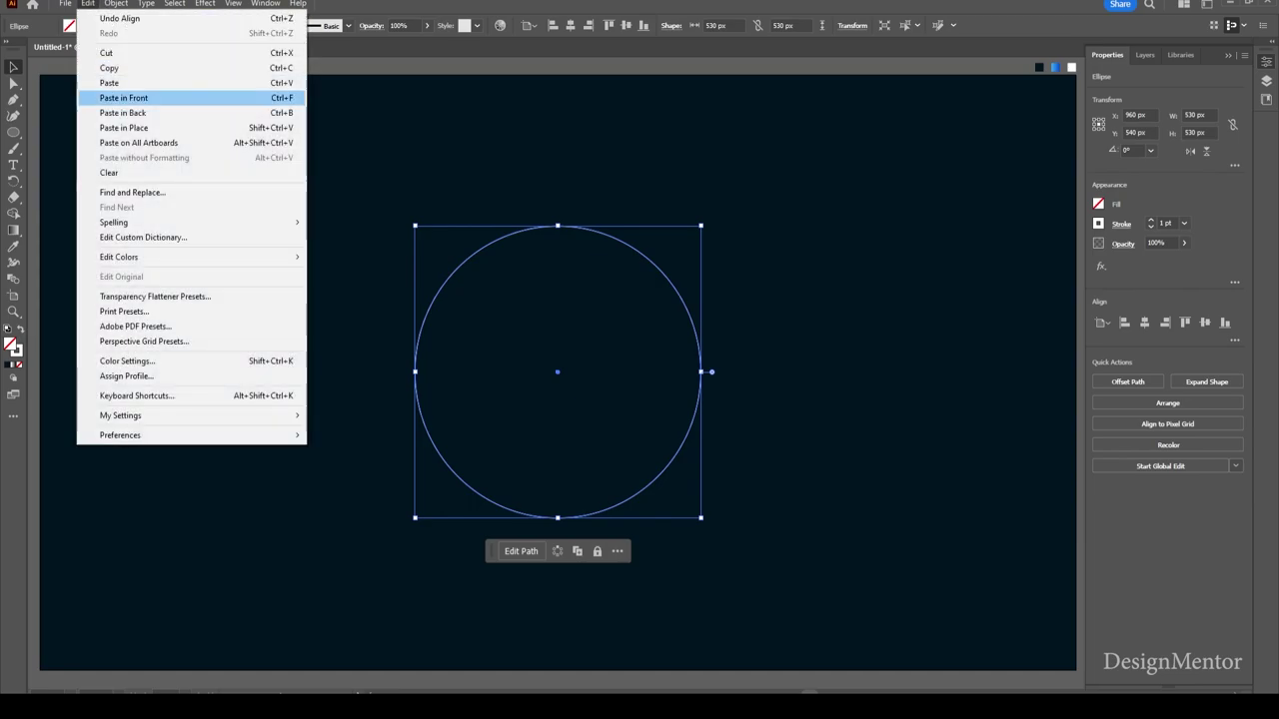
click(124, 98)
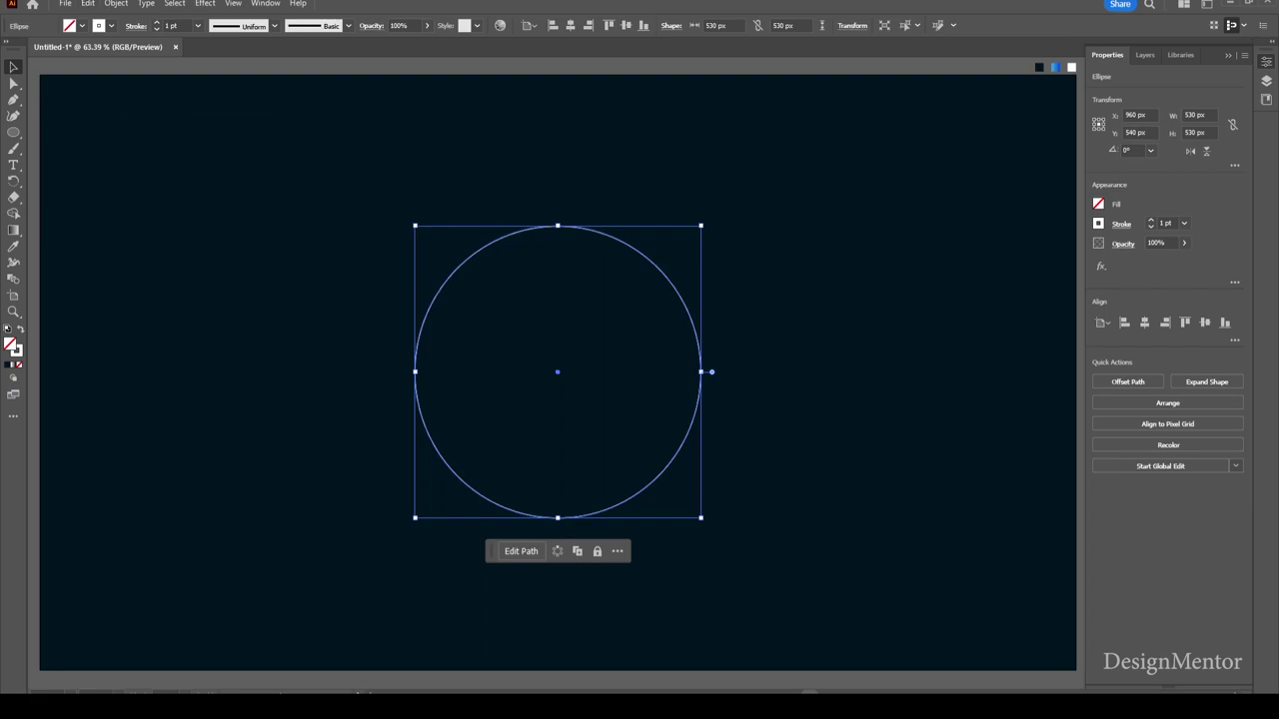
- Nudge the pasted copy right to X 1150 px so the two circles overlap
key(shift+Right)
key(shift+Right)
key(shift+Right)
key(shift+Right)
key(shift+Right)
key(shift+Right)
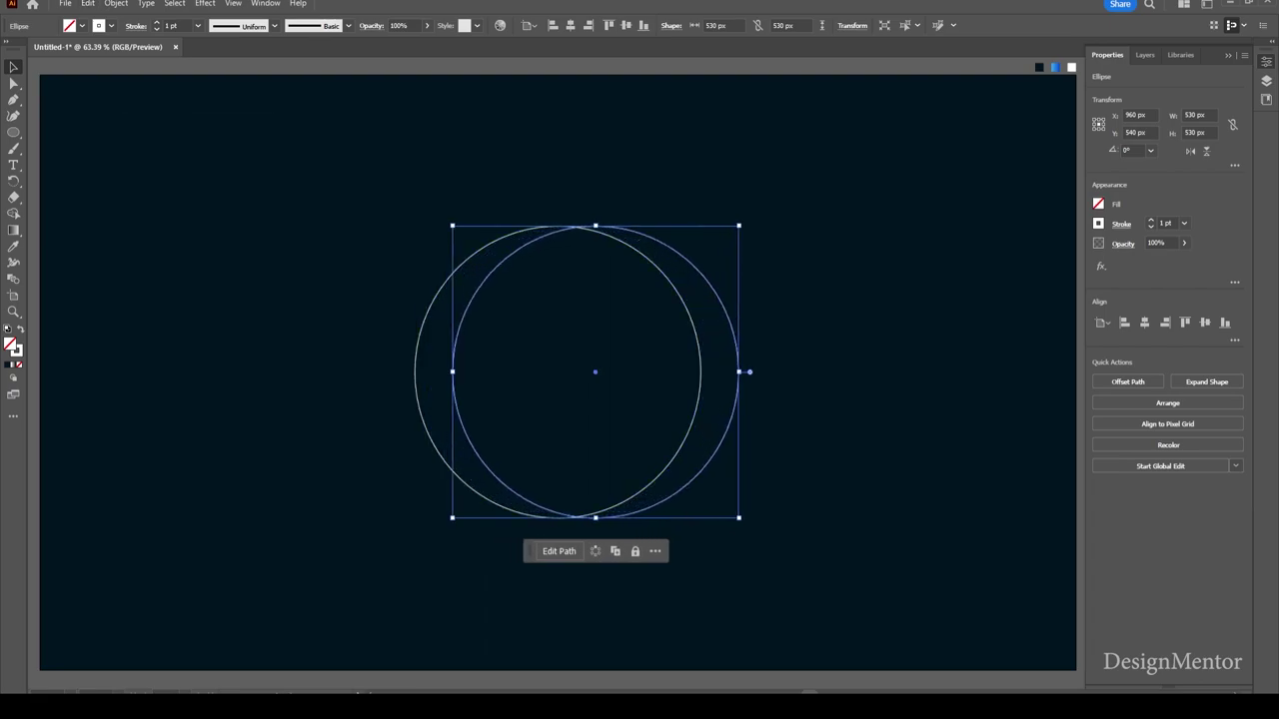
key(shift+Right)
key(shift+Right)
key(shift+Right)
key(shift+Right)
key(shift+Right)
key(shift+Right)
key(shift+Right)
key(shift+Right)
key(shift+Right)
key(shift+Right)
key(shift+Right)
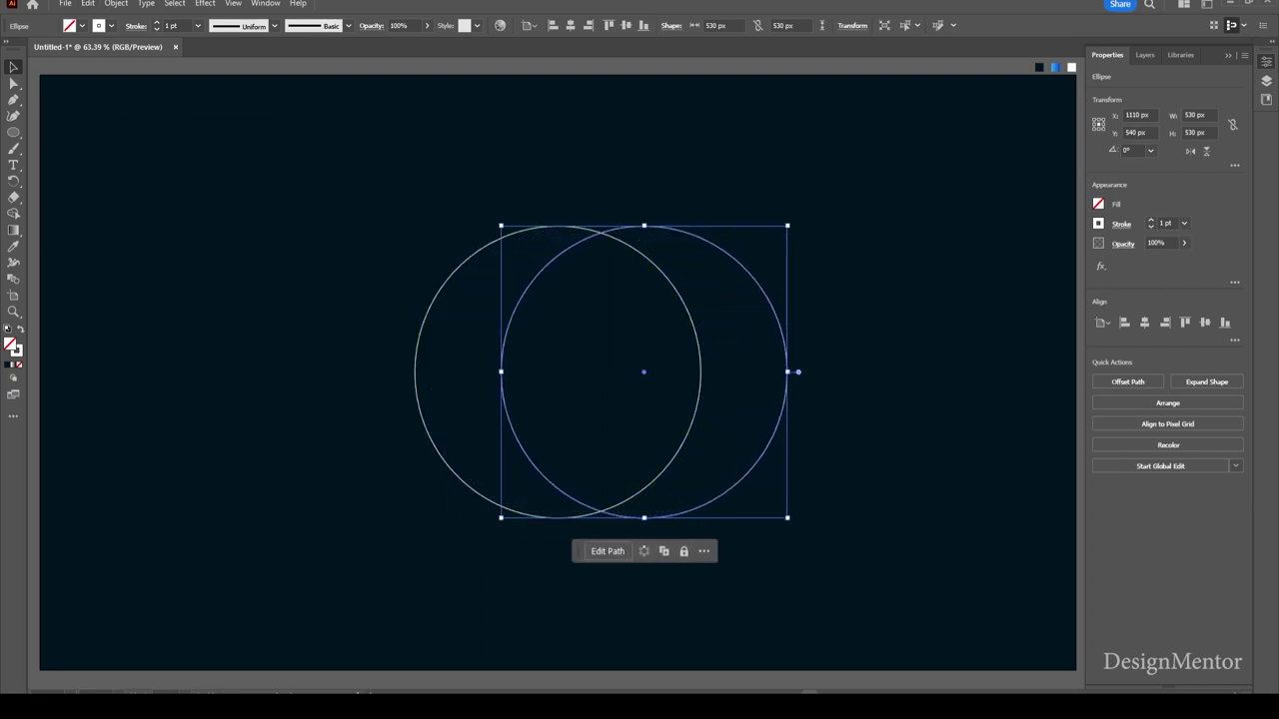
key(shift+Right)
key(shift+Right)
key(shift+Right)
key(shift+Right)
key(shift+Right)
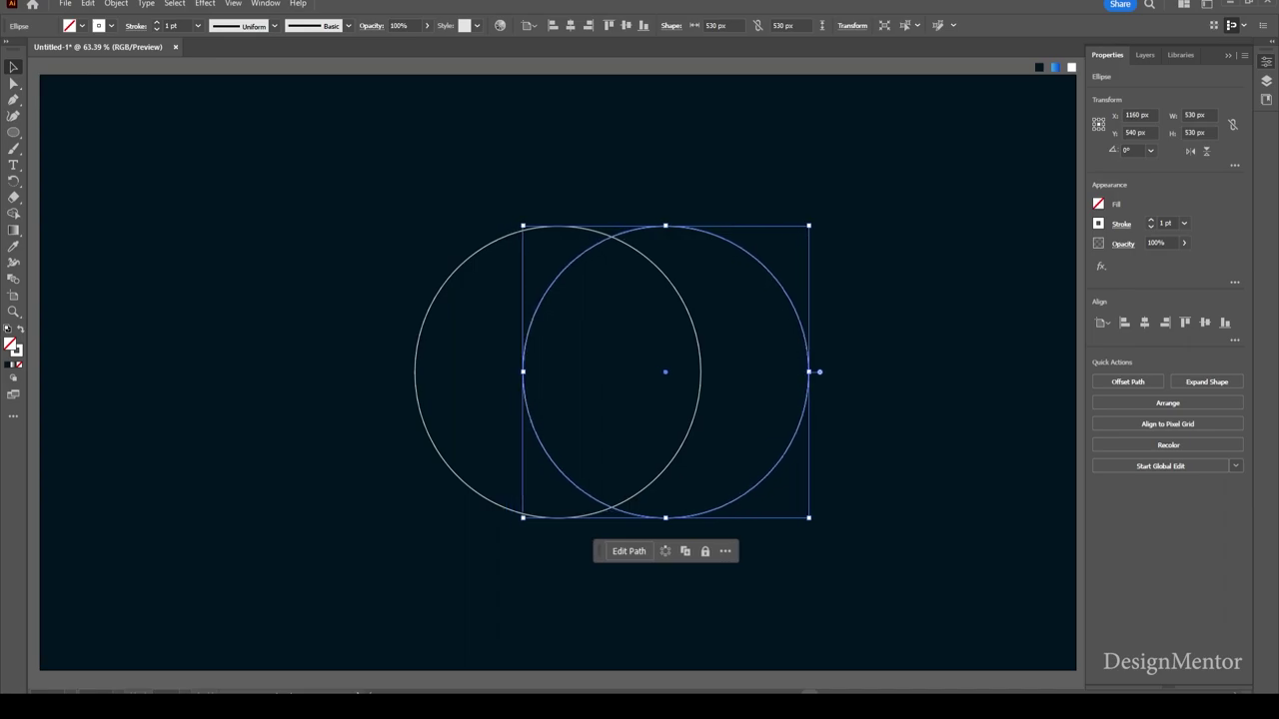
key(shift+Left)
key(shift+Left)
key(shift+Left)
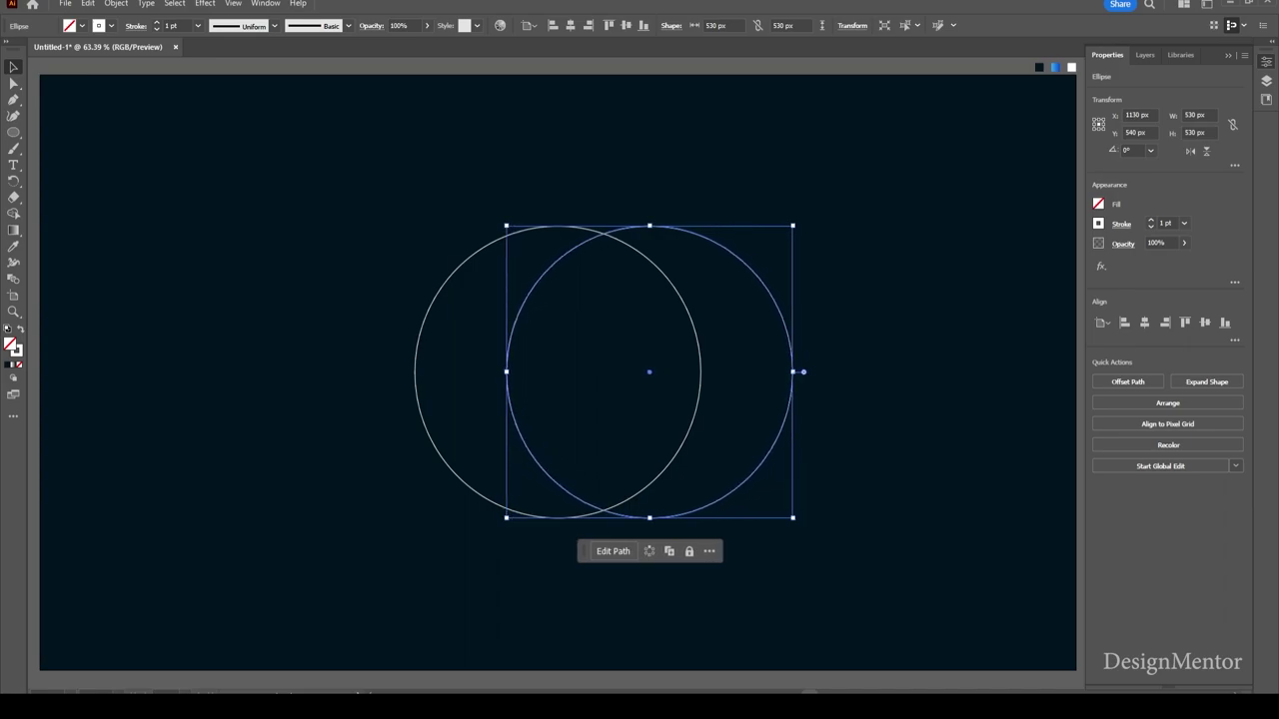
key(shift+Right)
key(shift+Right)
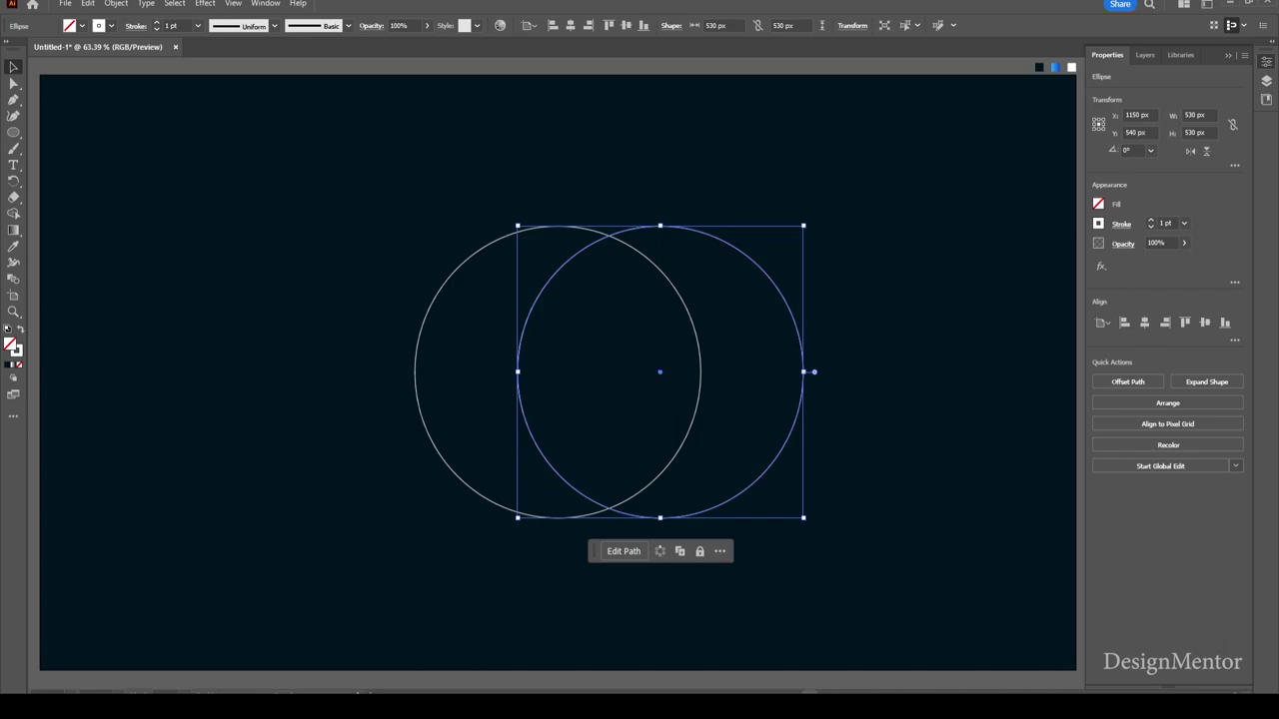
key(shift+Right)
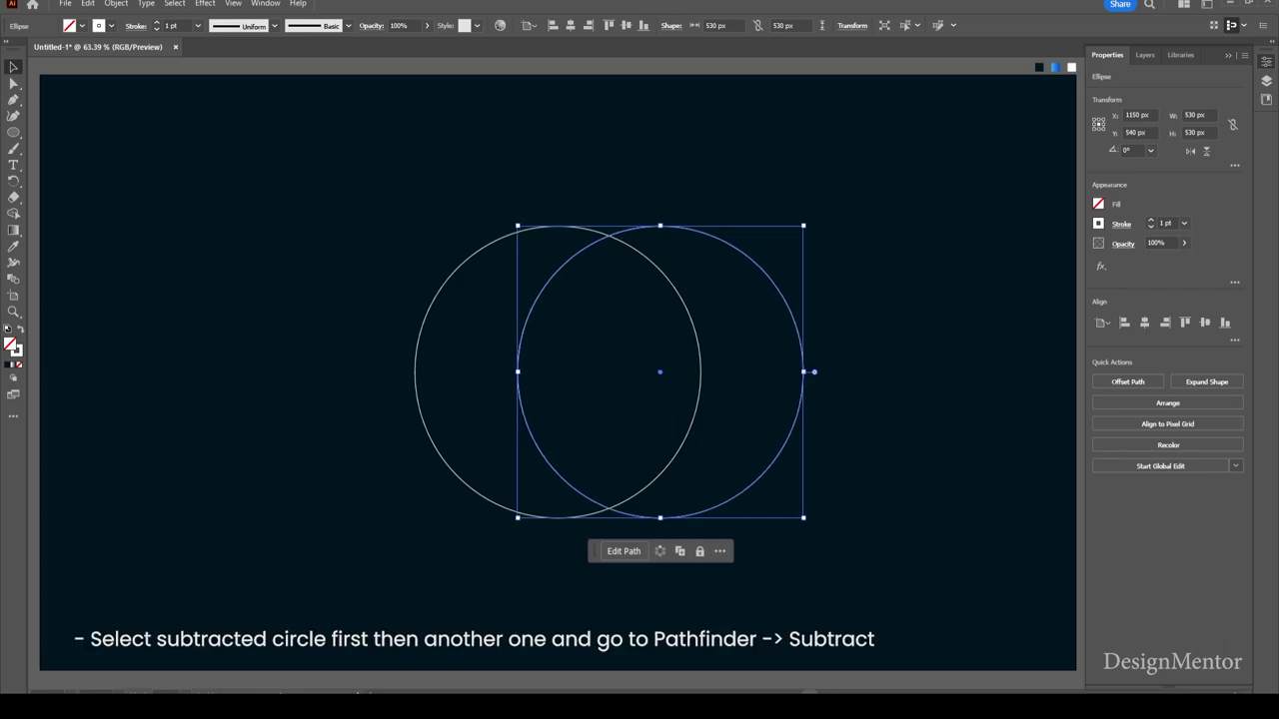
- Select both circles and apply Minus Front, leaving a 360 × 530 px crescent
key(ctrl+shift+a)
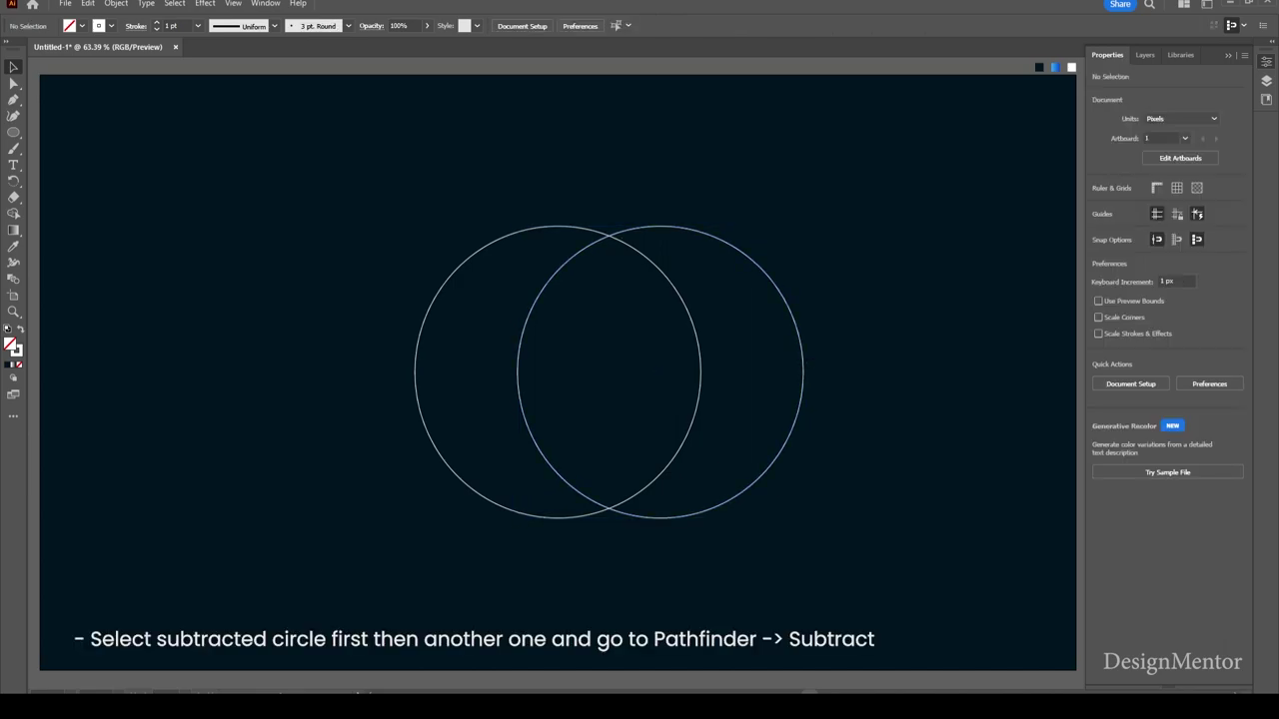
click(804, 371)
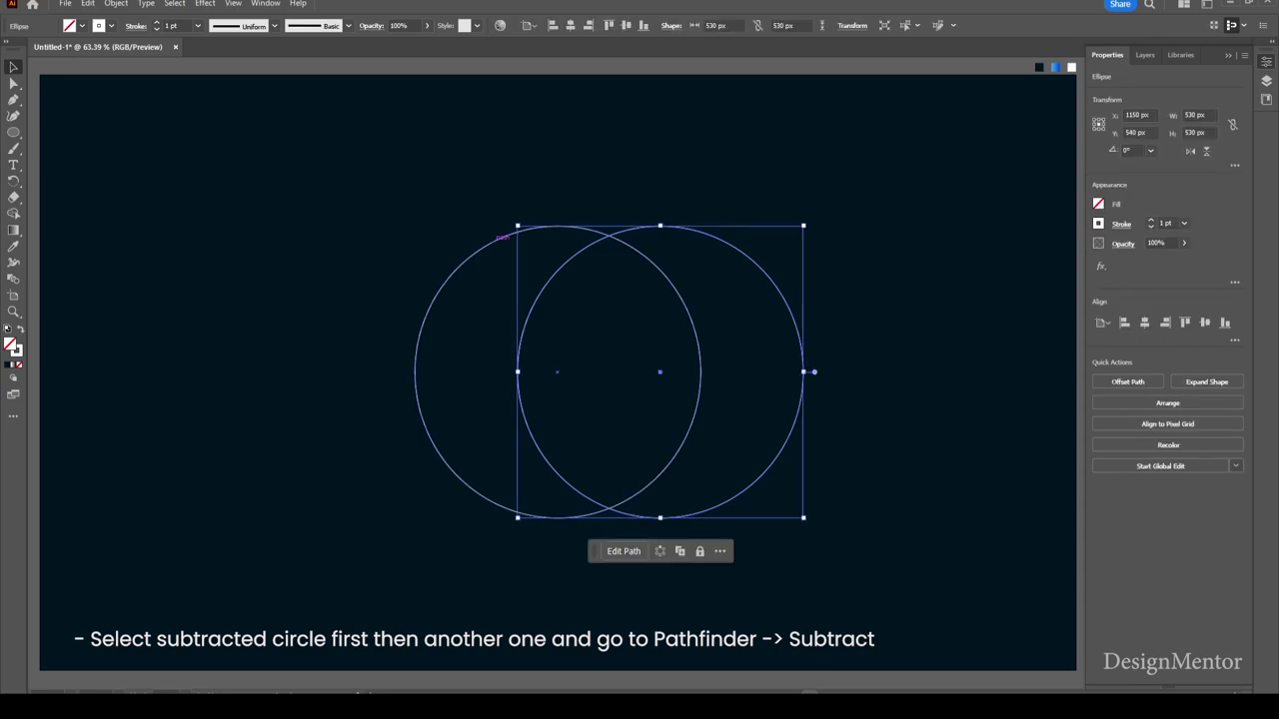
shift+click(496, 238)
click(1121, 379)
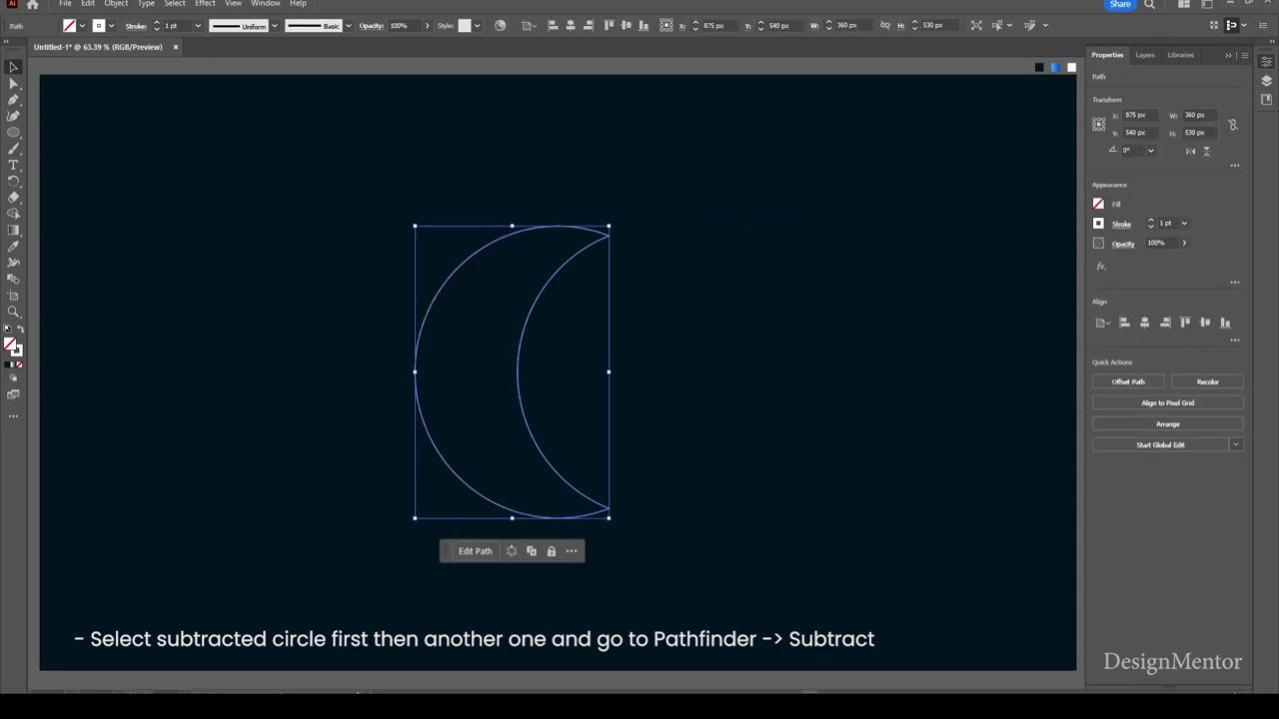
key(ctrl+shift+a)
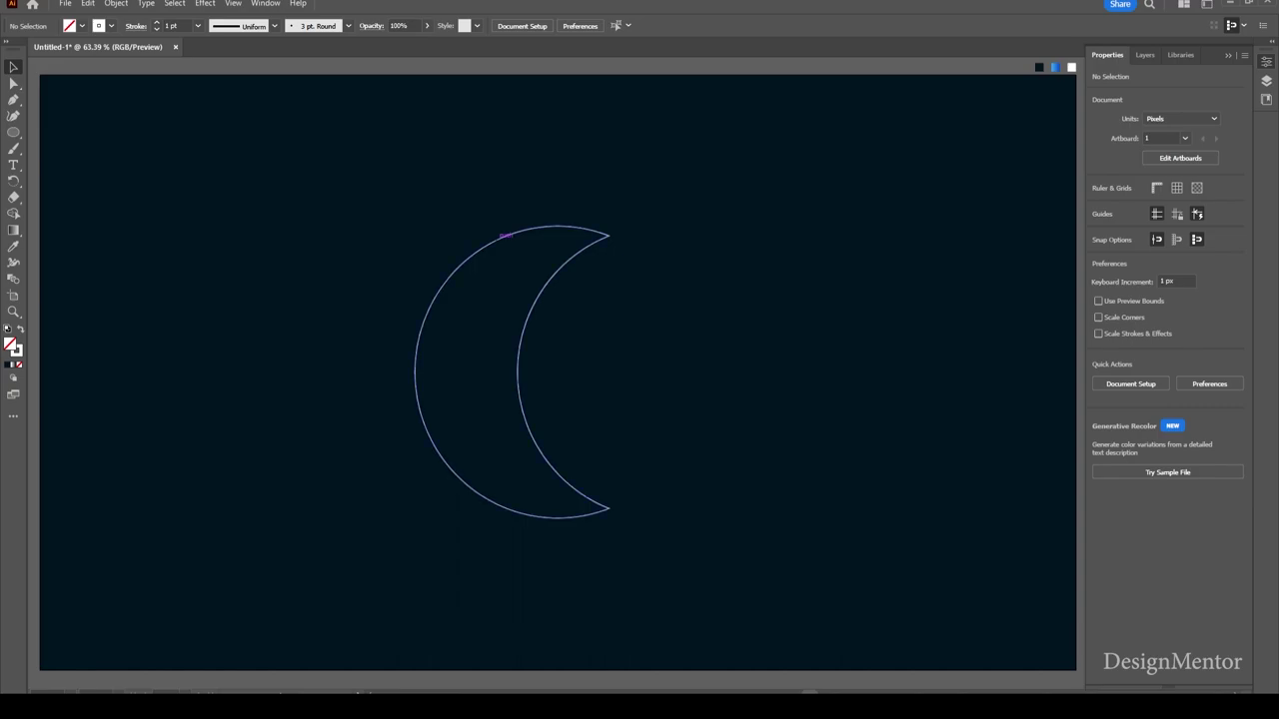
click(500, 236)
- Fill the crescent with a blue gradient running diagonally from light upper-left to deep blue lower-right
key(i)
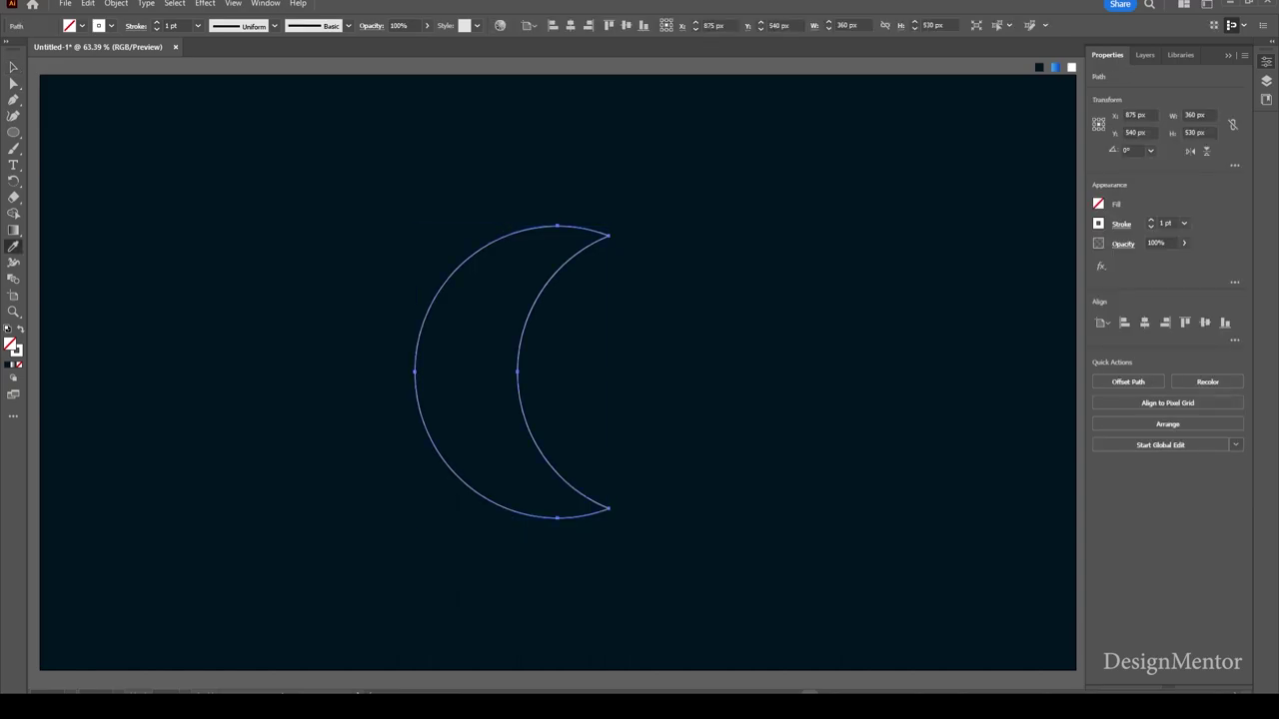
click(1055, 67)
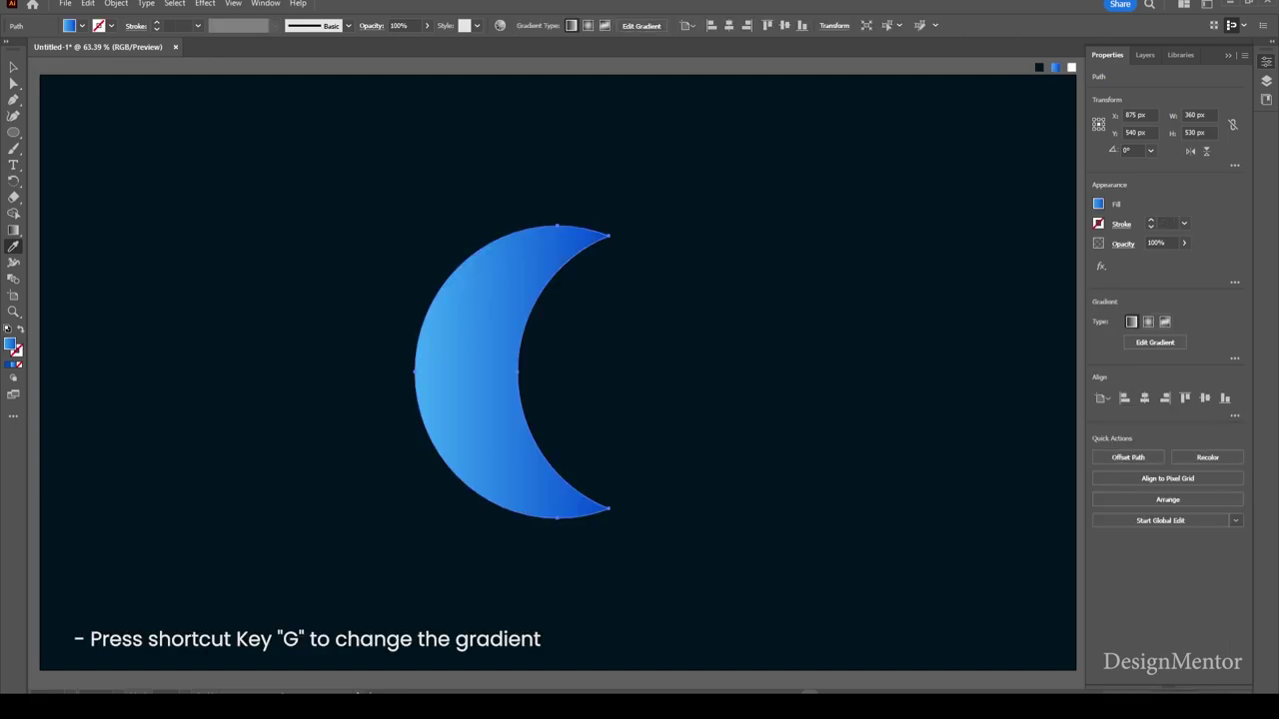
key(g)
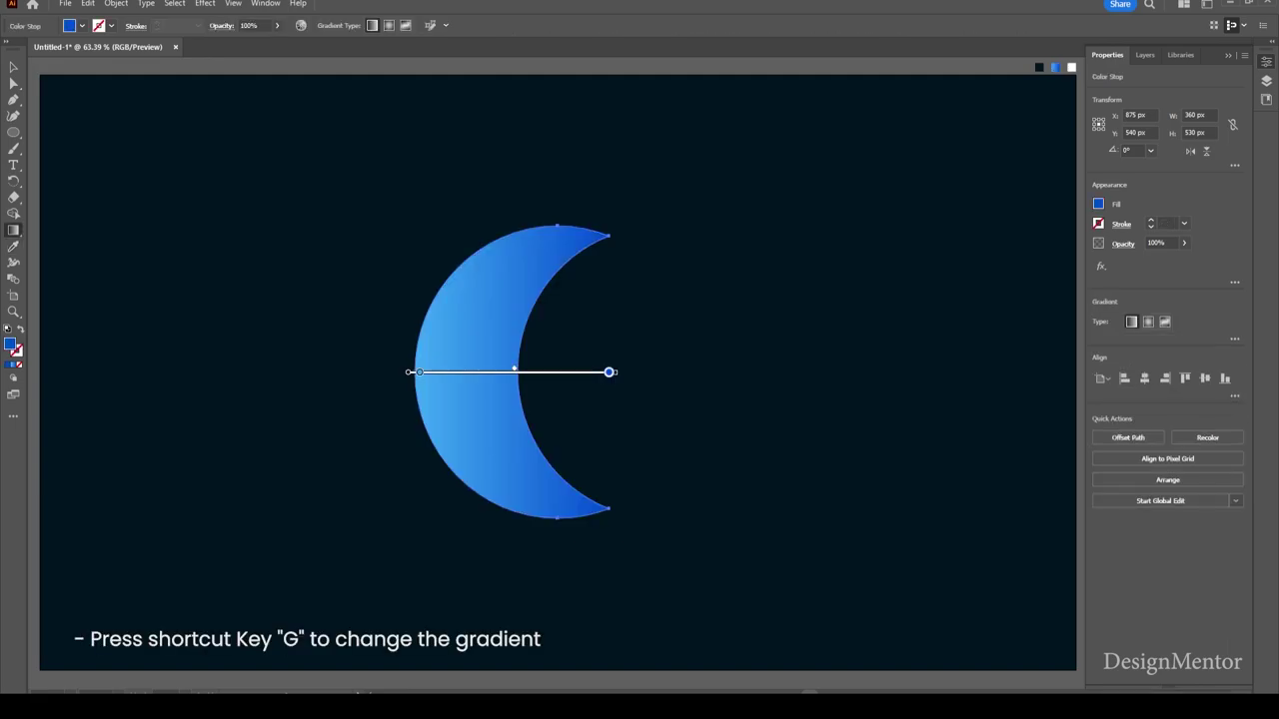
drag(432, 267, 604, 515)
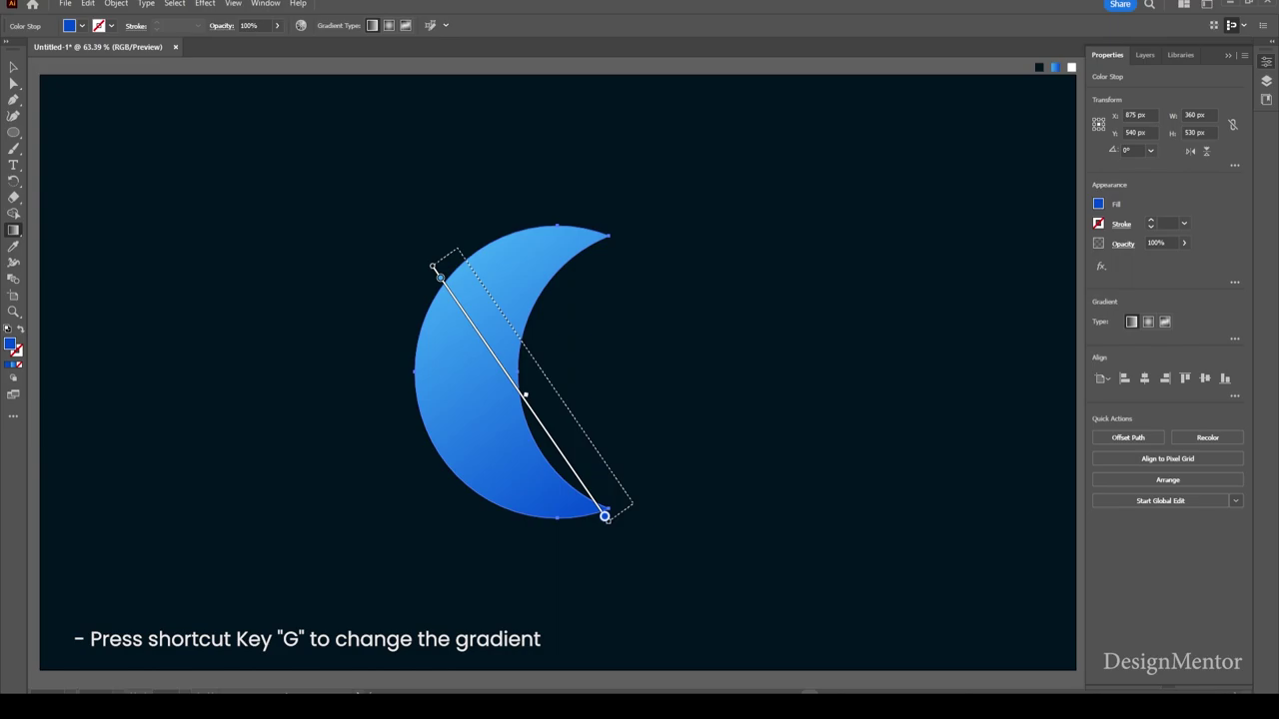
click(13, 67)
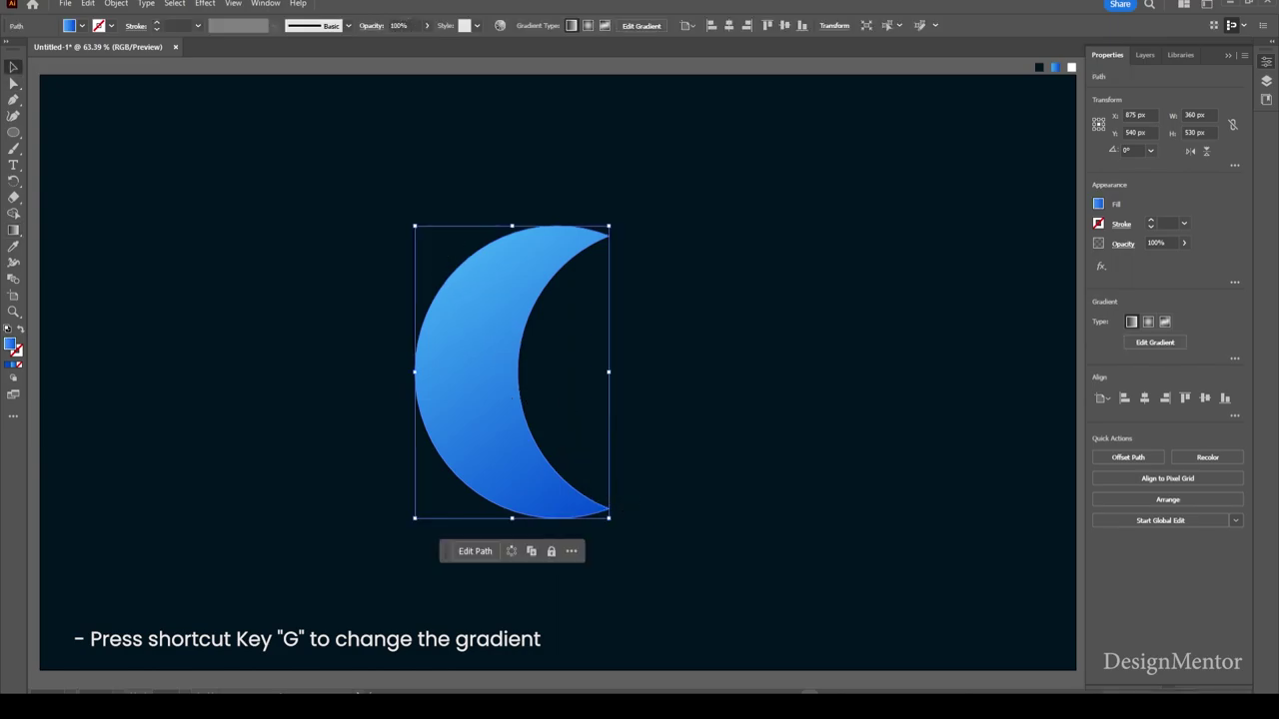
key(g)
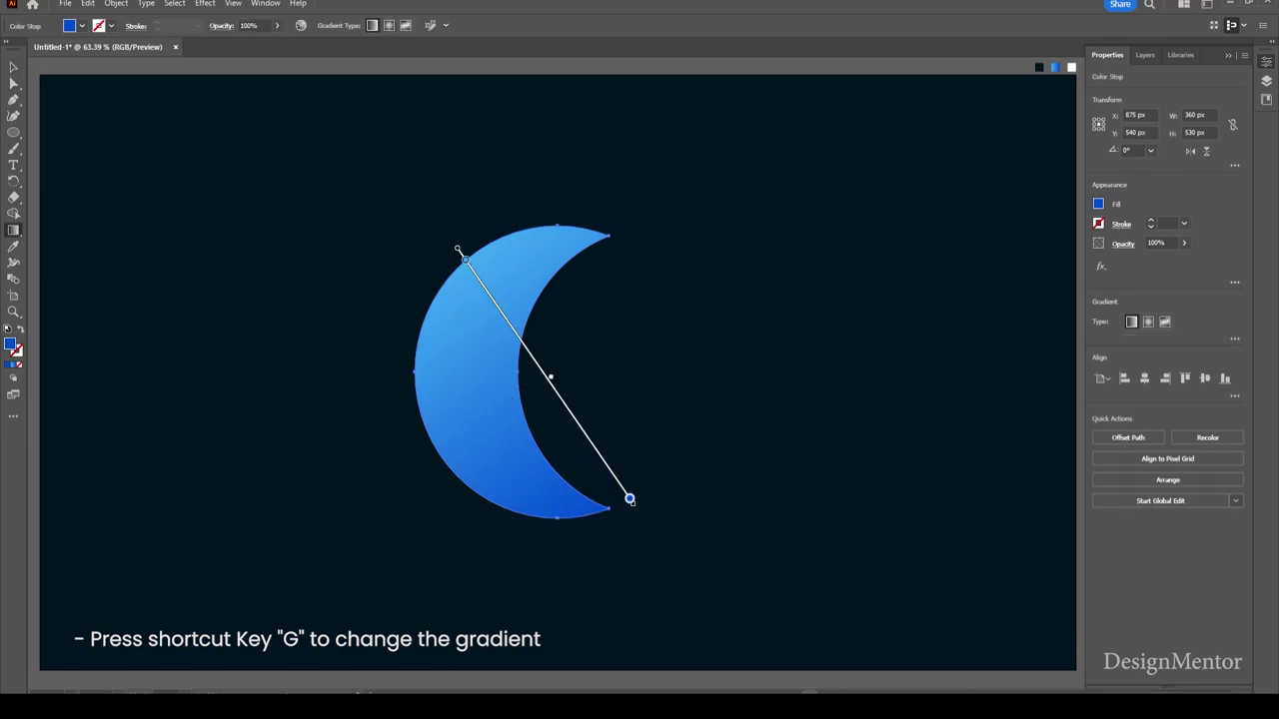
mouse_move(393, 220)
mouse_down()
mouse_move(605, 527)
mouse_move(637, 507)
mouse_up()
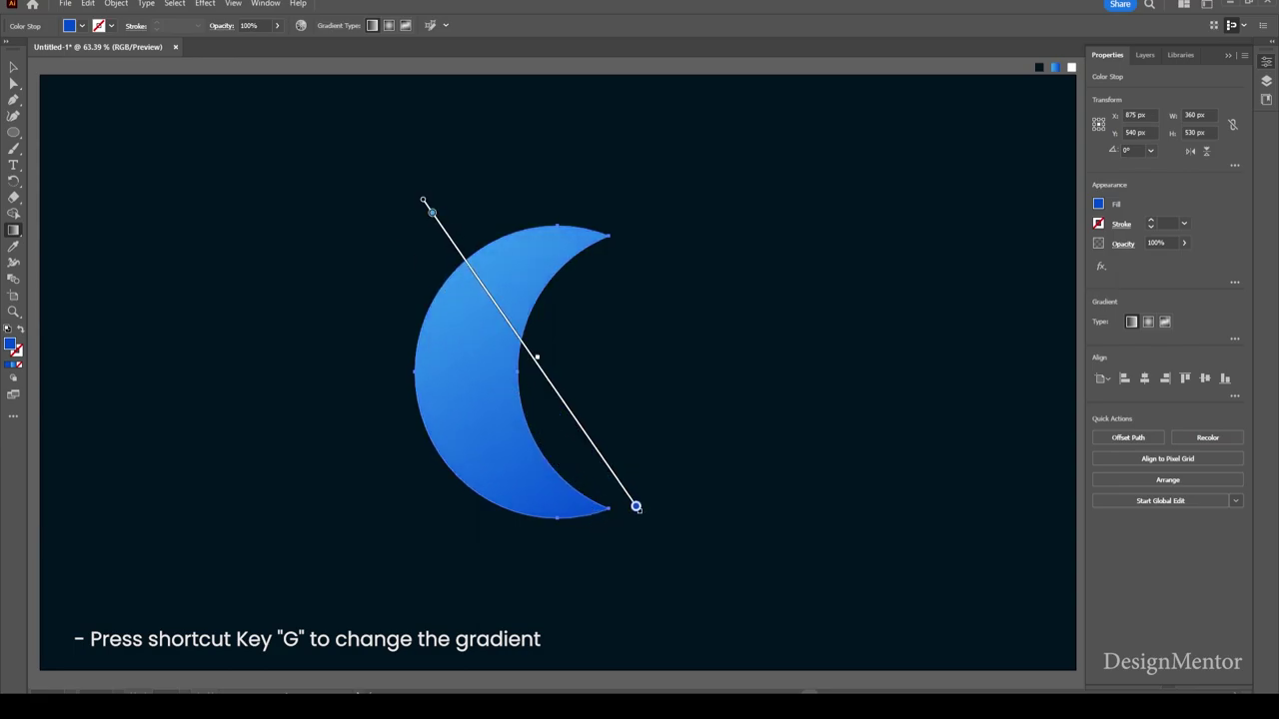
key(v)
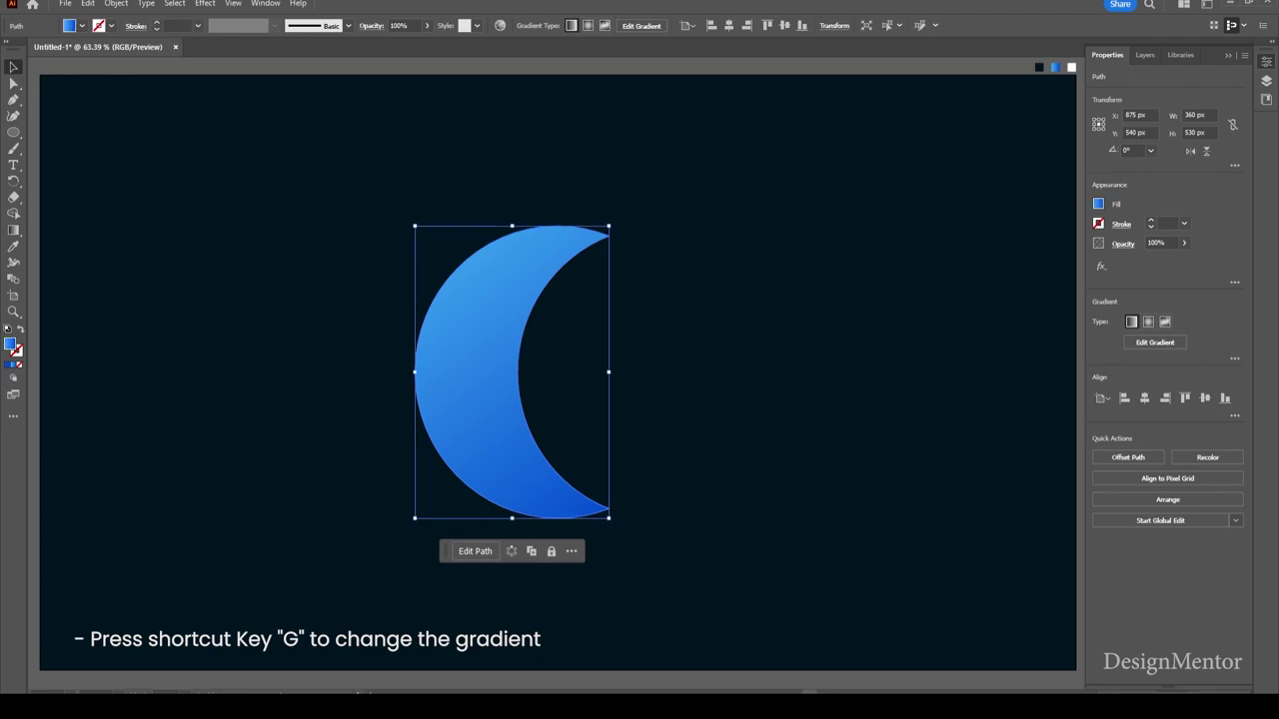
key(ctrl+shift+a)
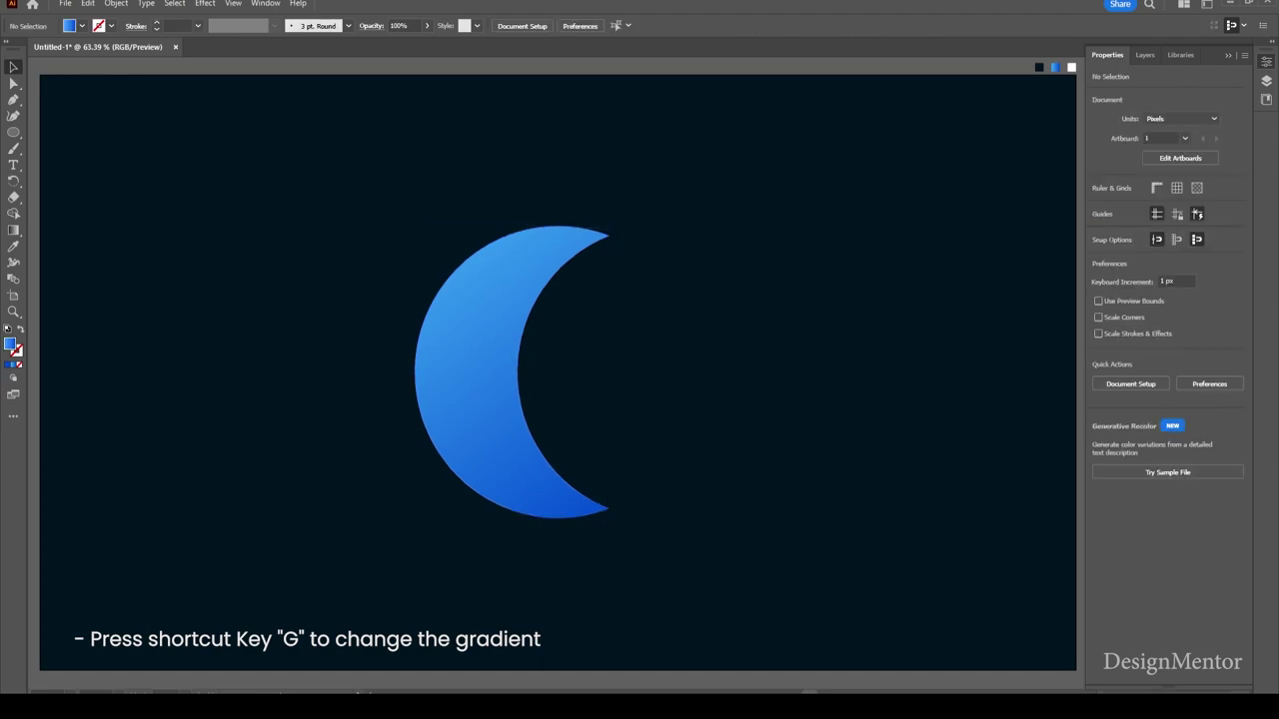
- Move the crescent to the left side of the artboard, keeping its gradient fill unchanged
drag(528, 402, 311, 393)
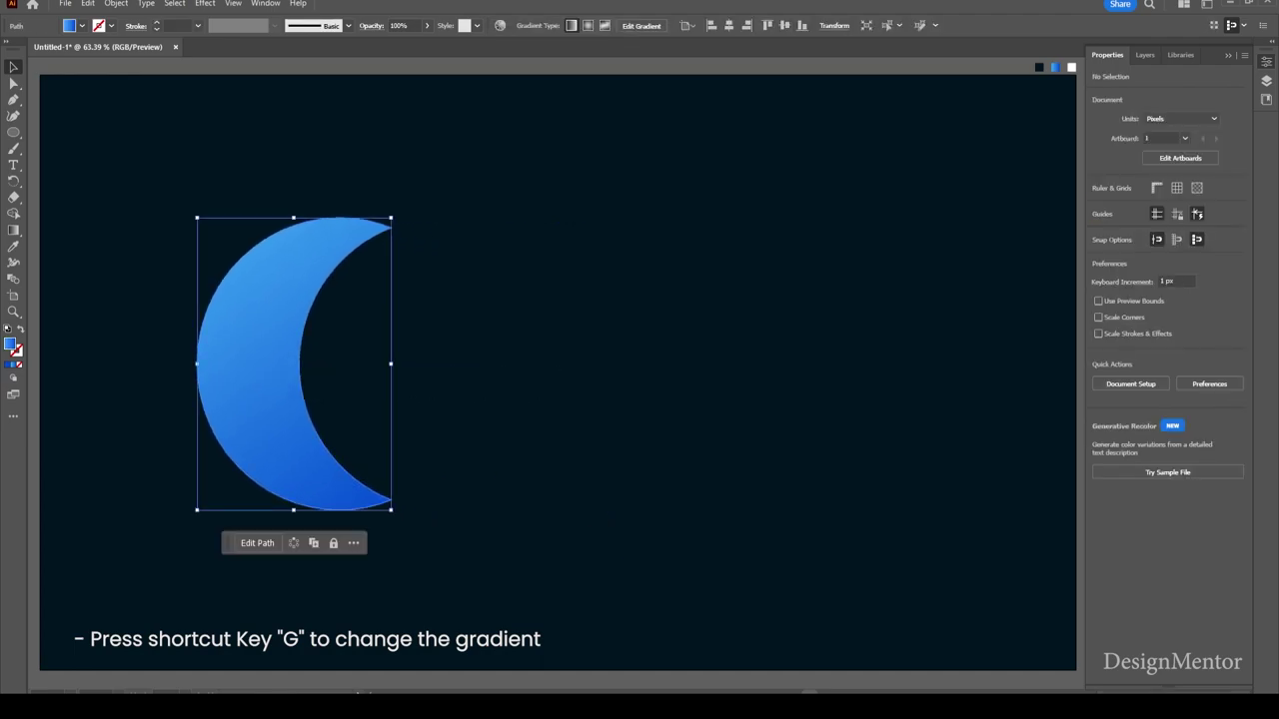
click(111, 25)
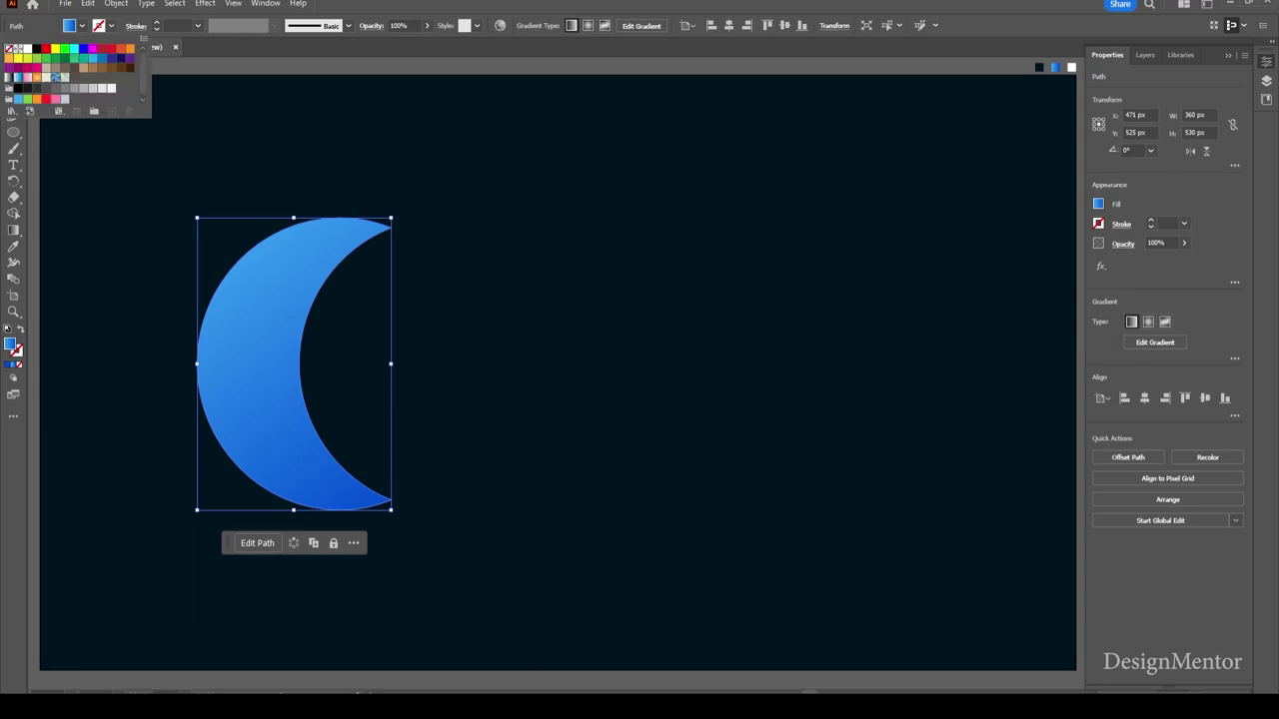
click(18, 48)
click(82, 25)
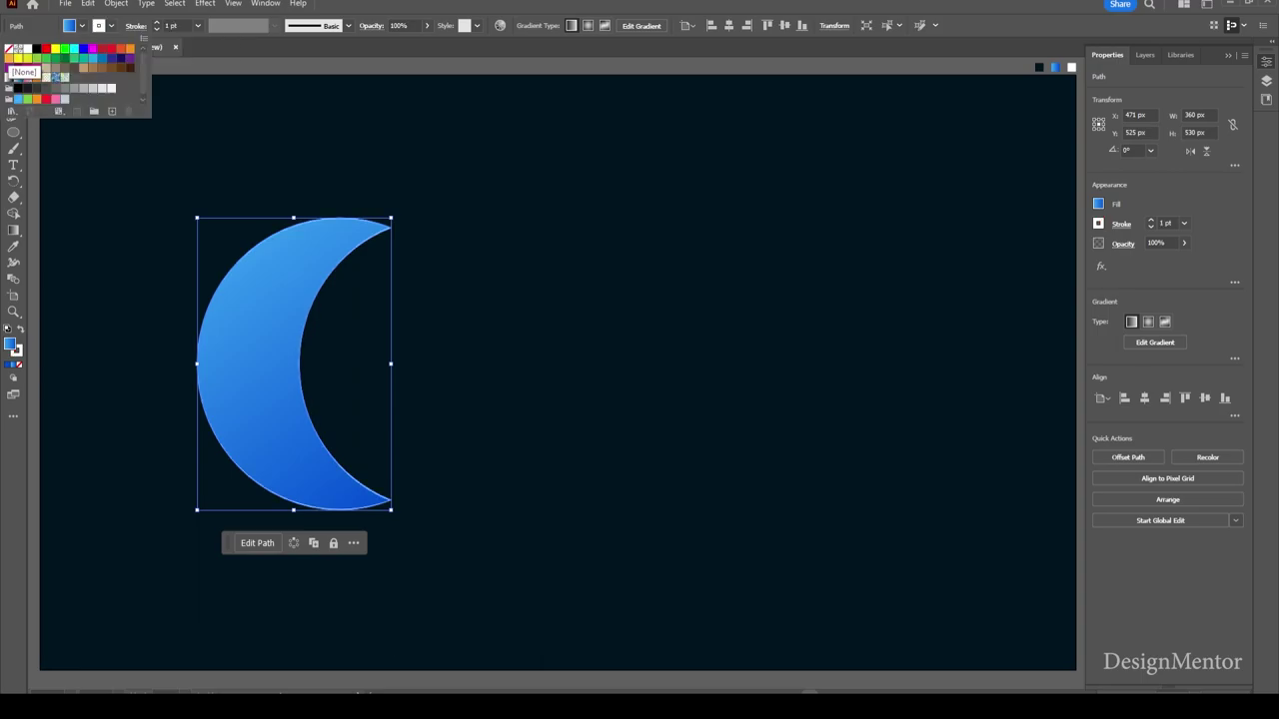
click(9, 49)
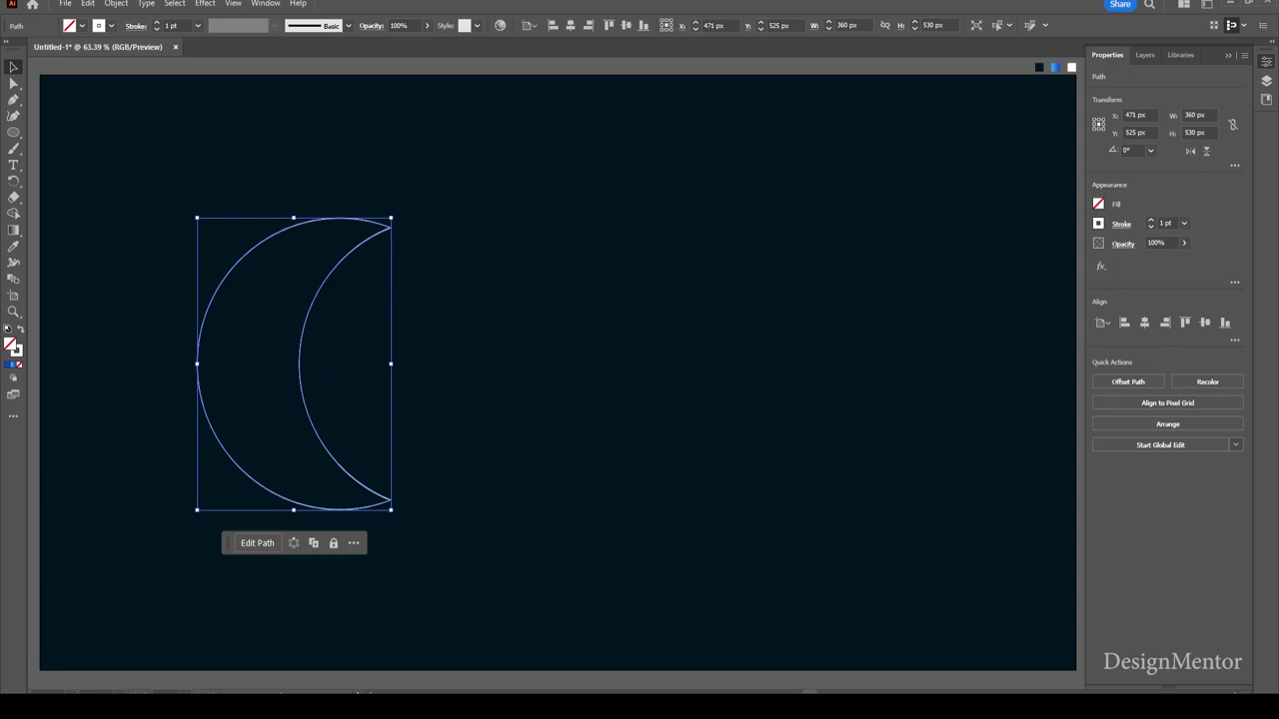
key(ctrl+z)
key(ctrl+z)
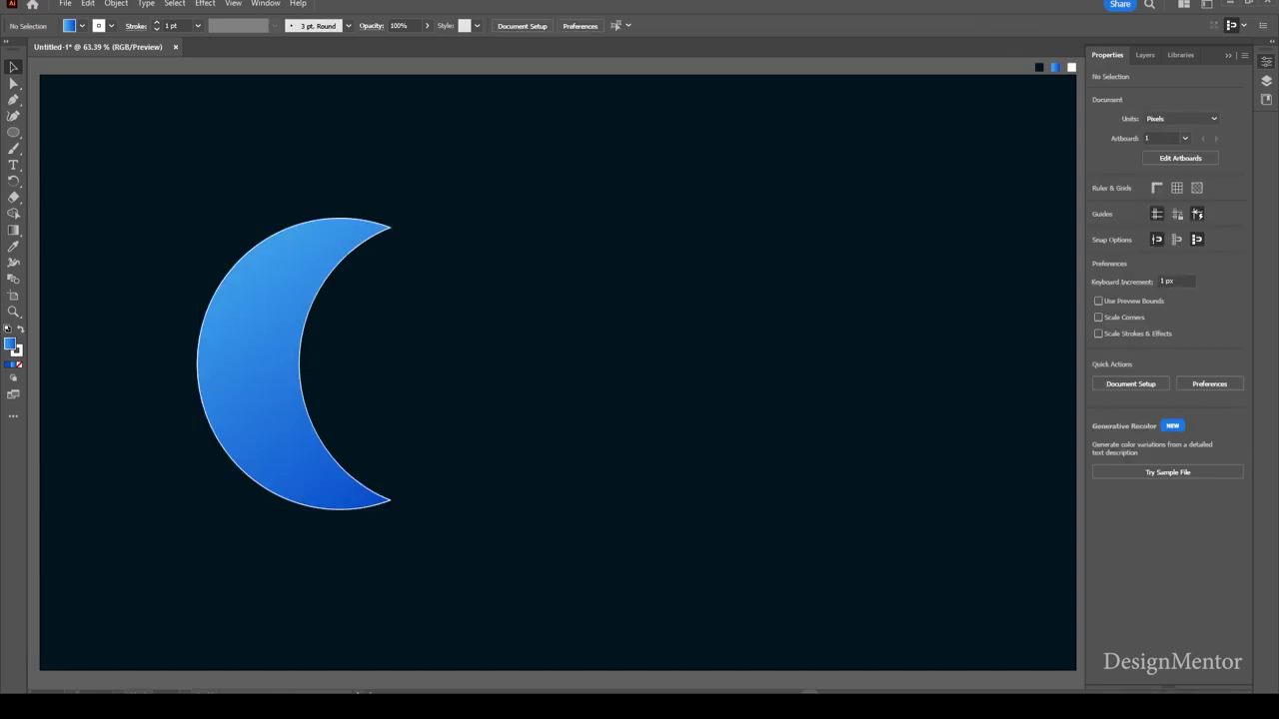
key(ctrl+z)
key(ctrl+z)
key(ctrl+z)
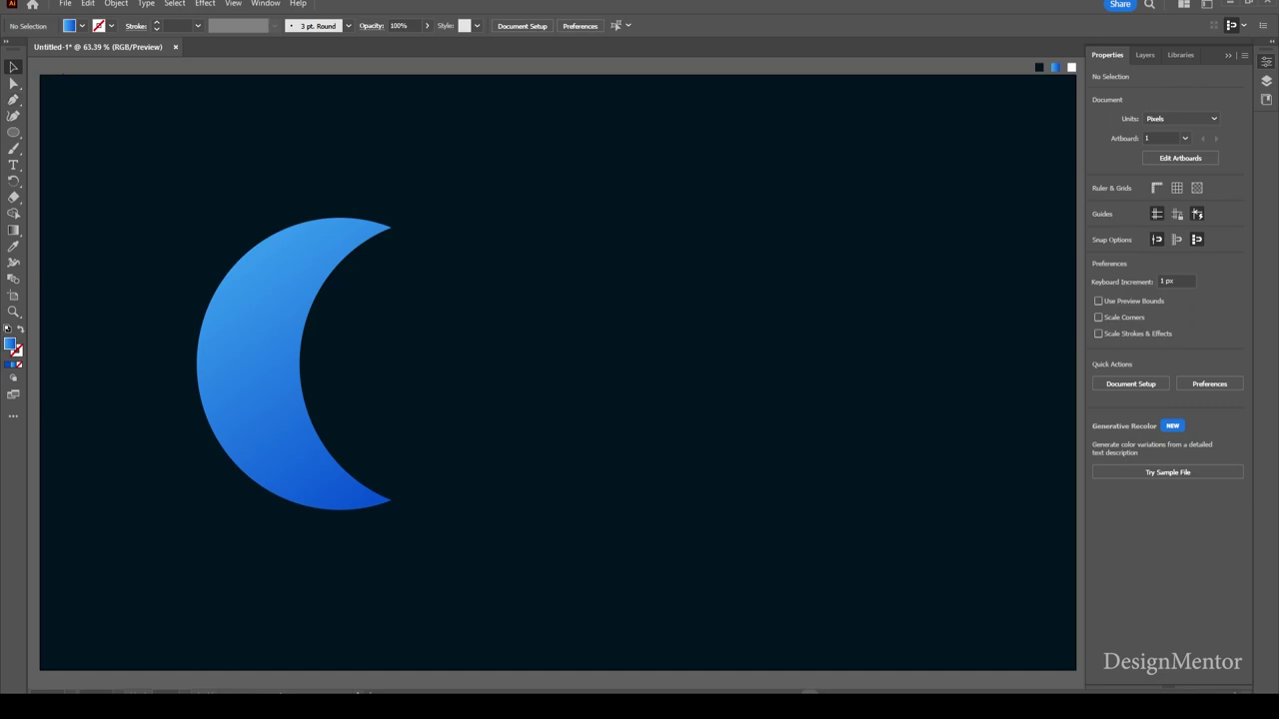
- Set new shapes to no fill with a 1 pt stroke
click(82, 25)
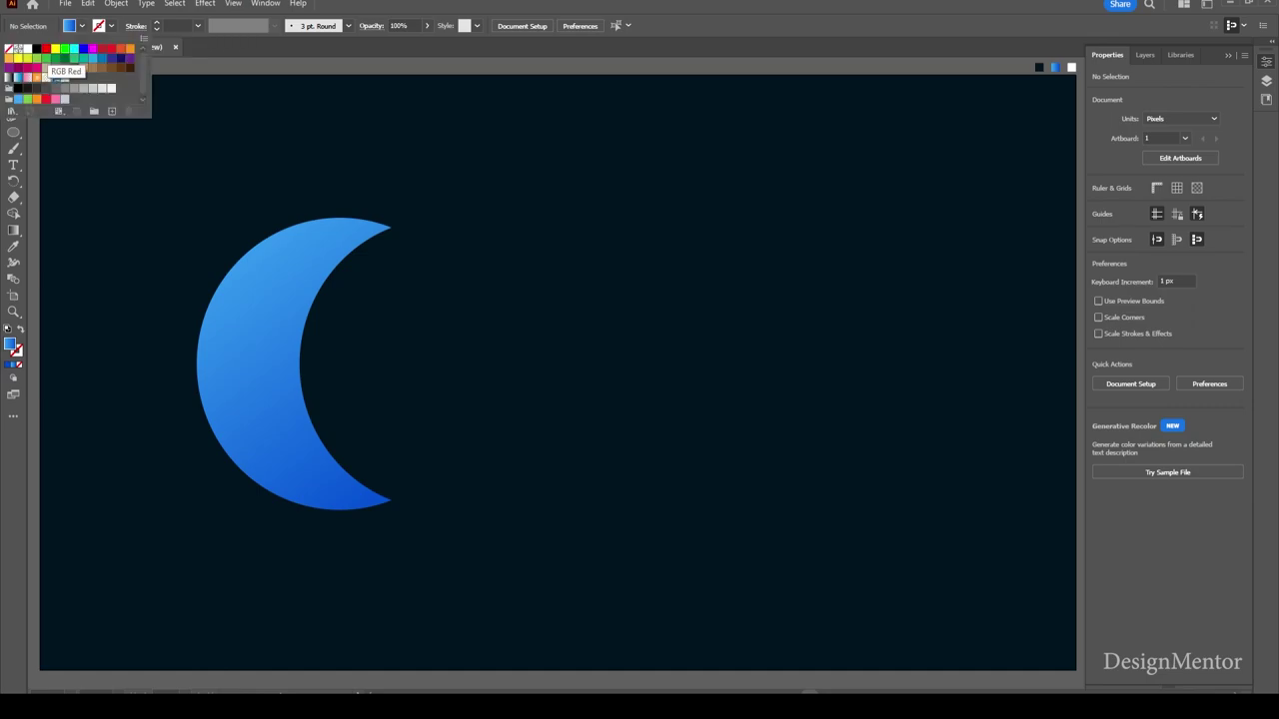
click(9, 48)
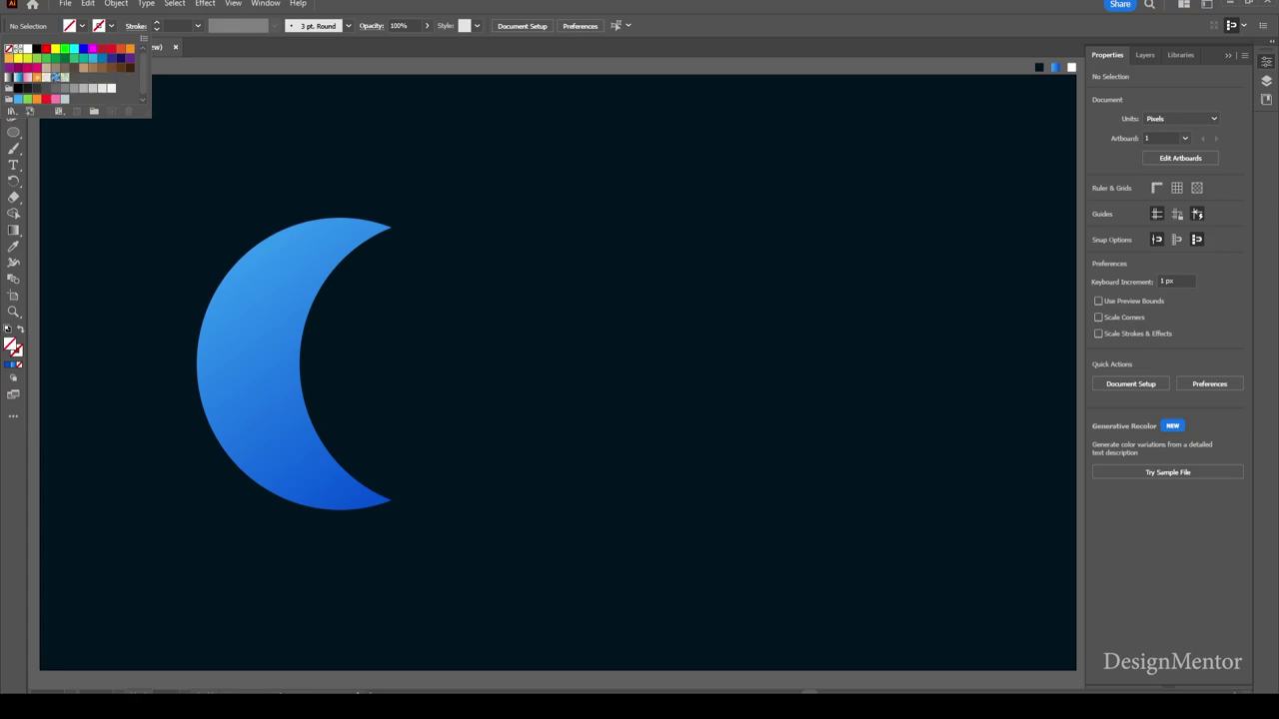
click(111, 25)
click(36, 48)
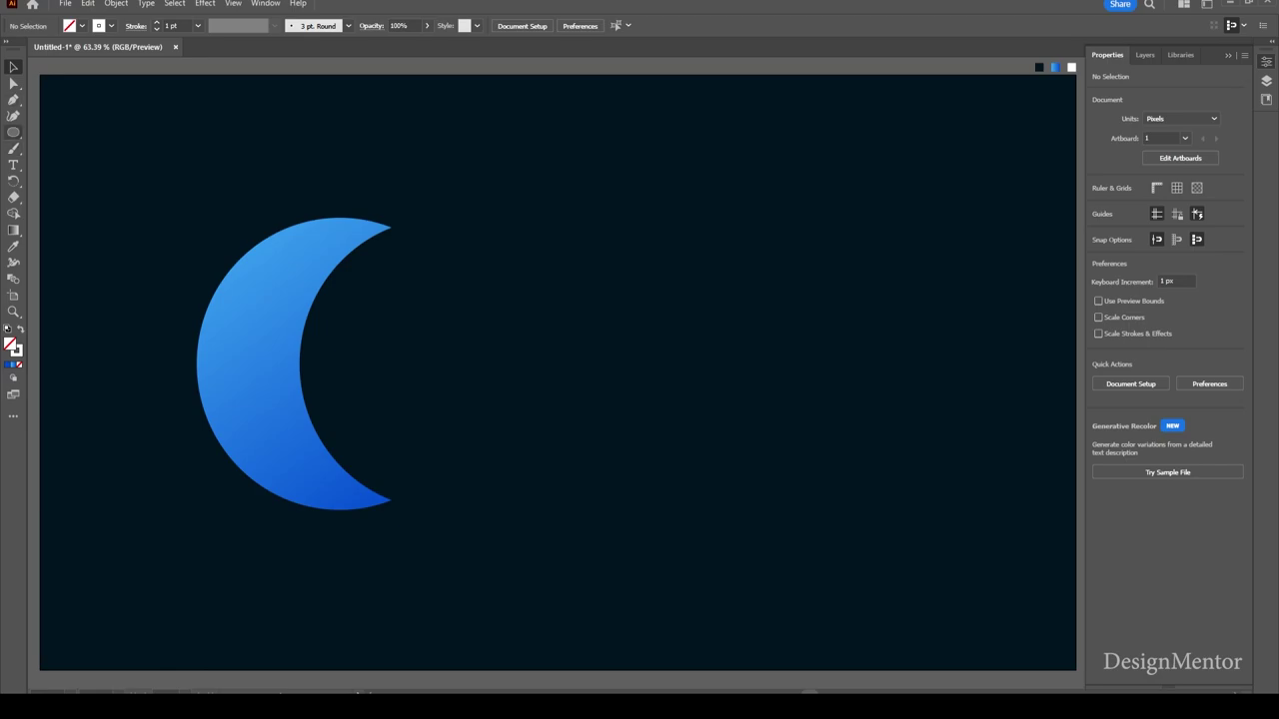
- Draw a 200 × 200 px outline circle centred on the artboard at X 960 px
key(l)
click(536, 220)
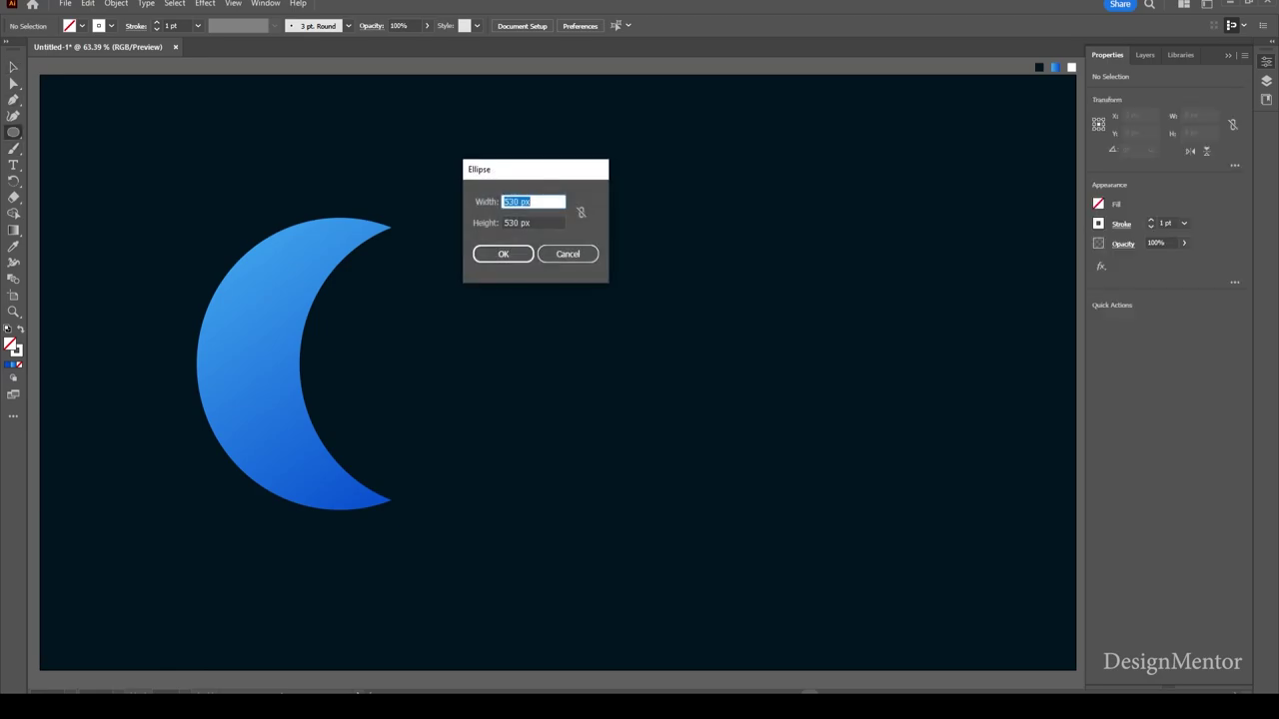
text(200)
key(Tab)
text(2)
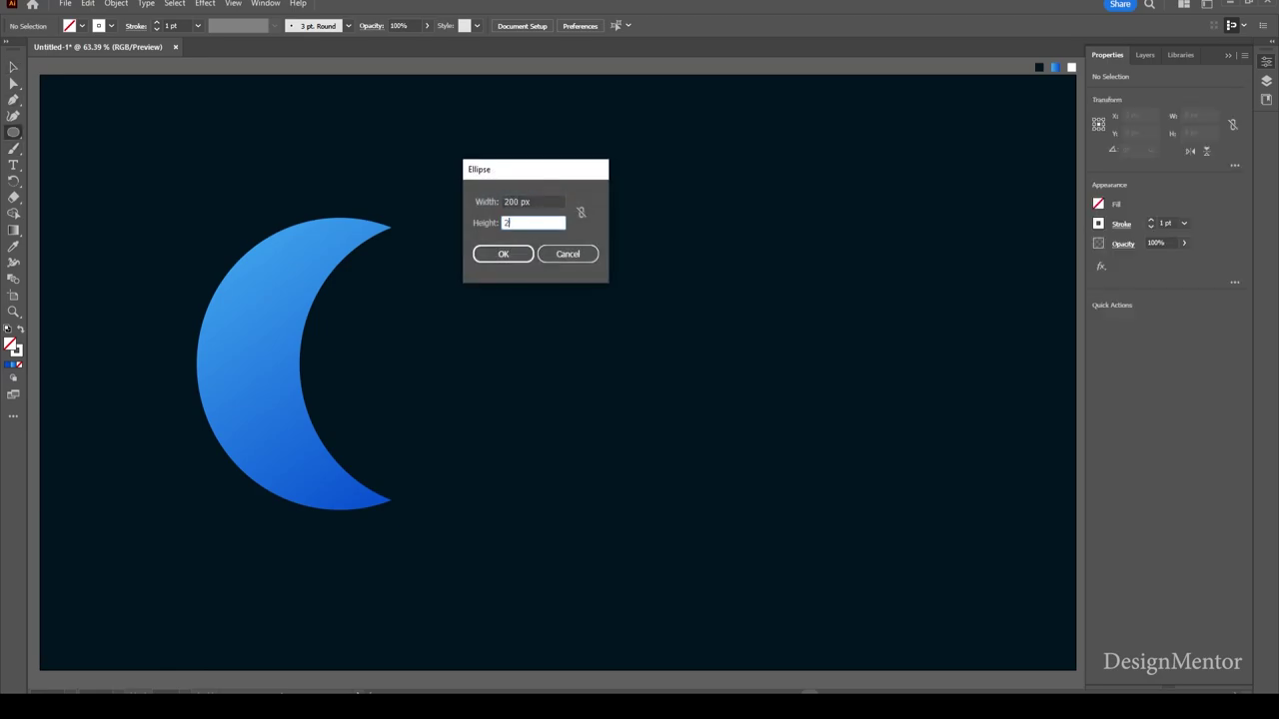
text(00)
key(Return)
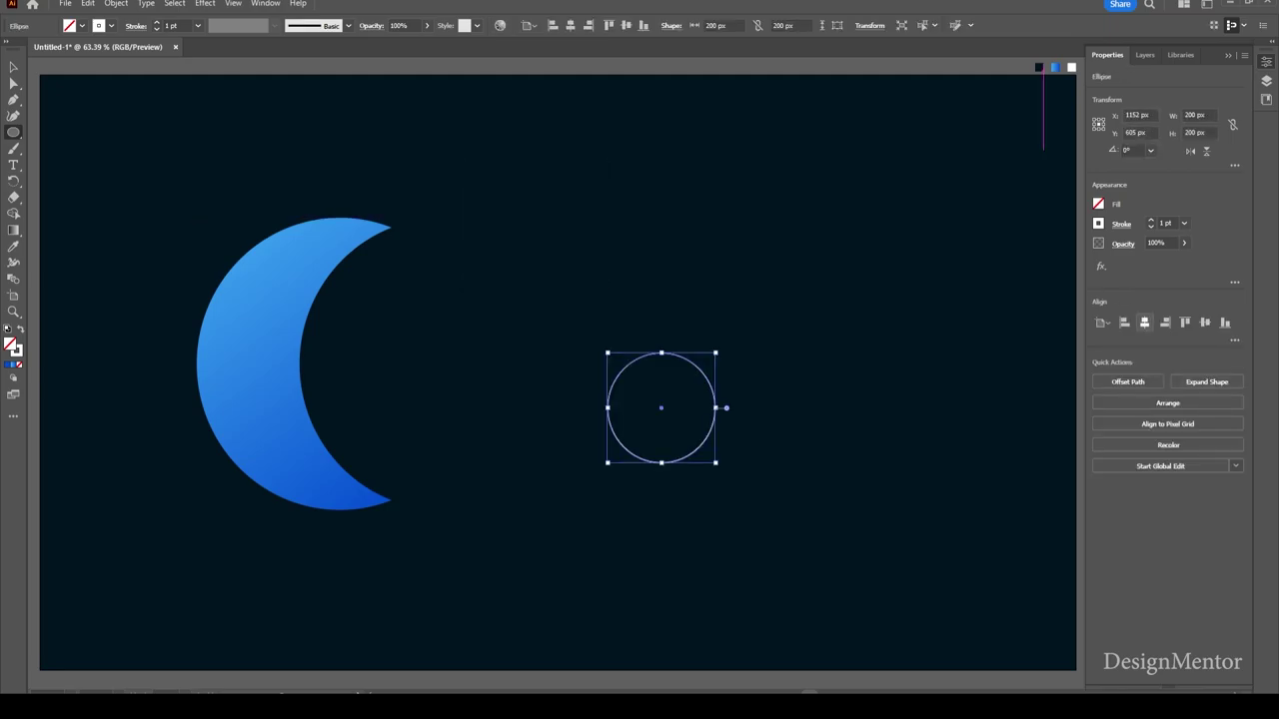
click(1144, 322)
click(1205, 322)
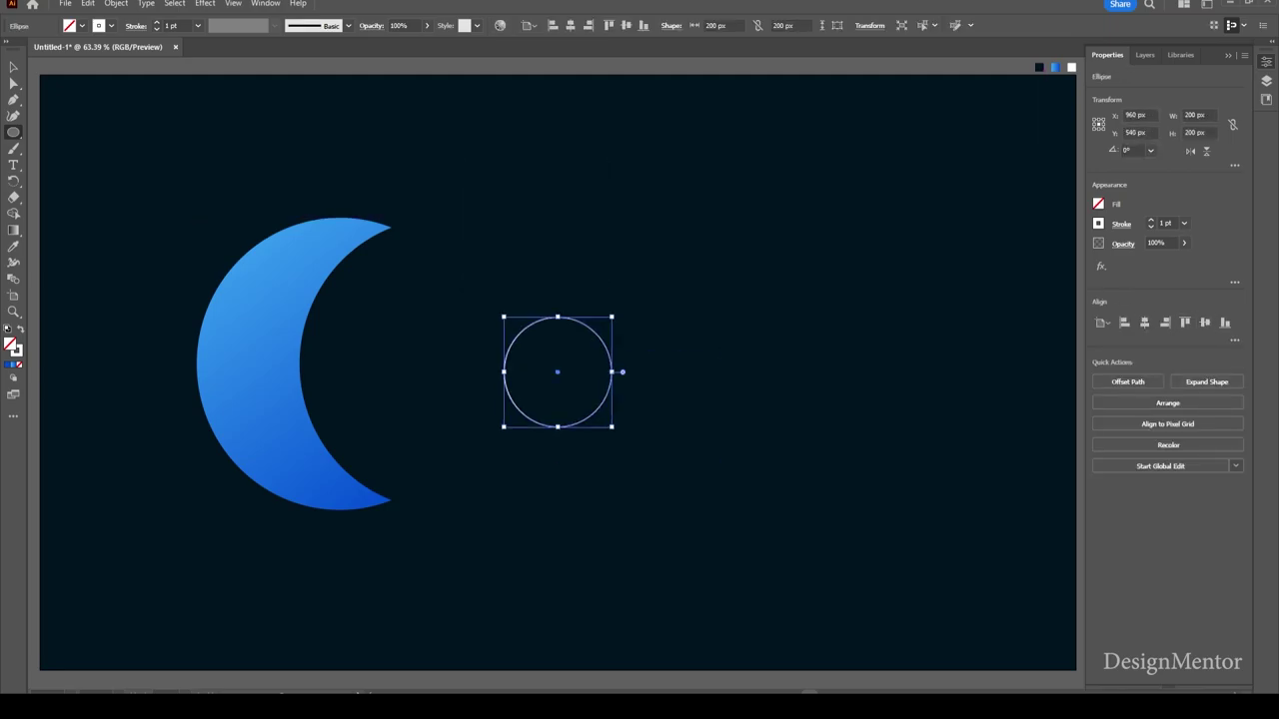
key(v)
click(799, 449)
click(260, 420)
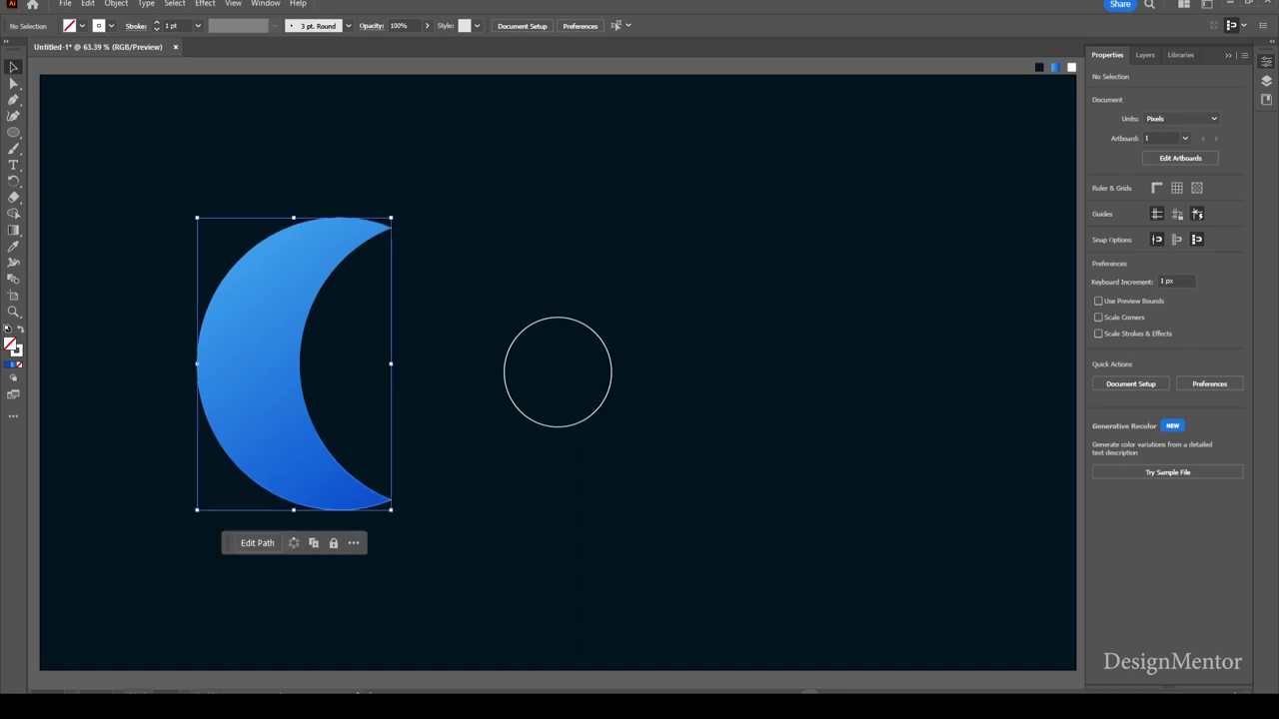
- Rotate the crescent about 60° counter-clockwise
key(g)
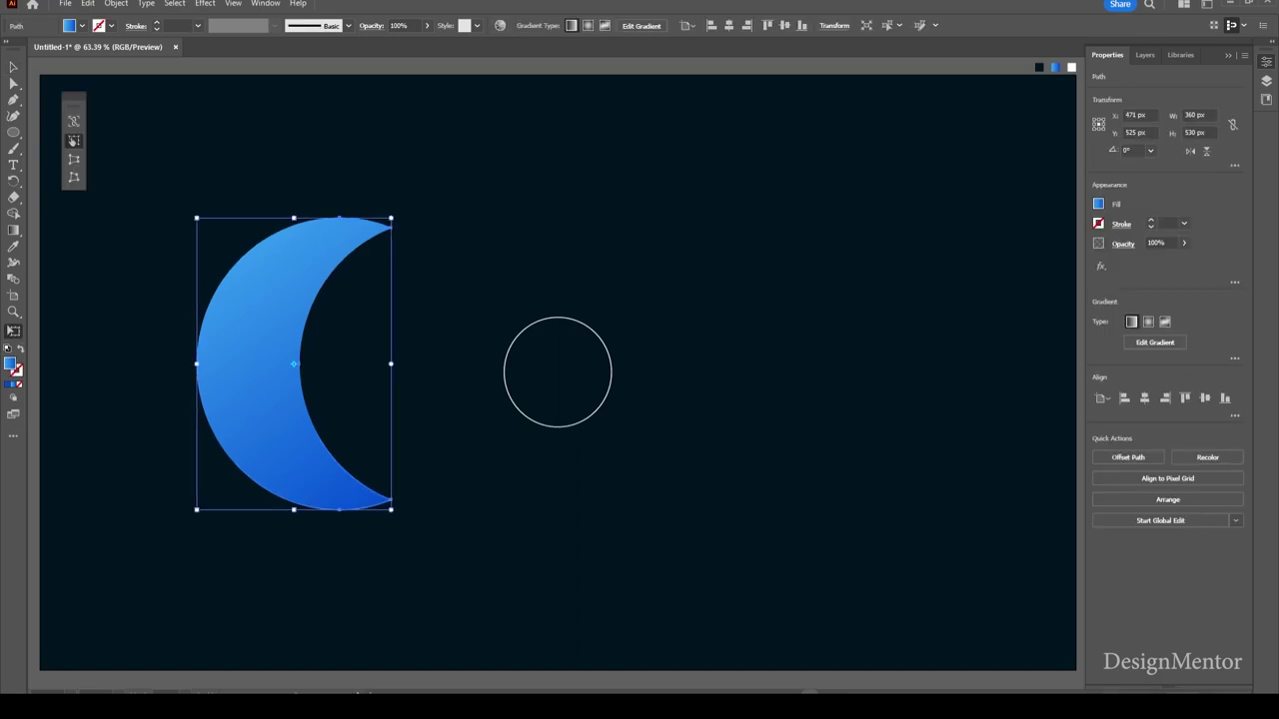
mouse_move(398, 516)
mouse_down()
mouse_move(498, 329)
mouse_move(501, 351)
mouse_up()
key(v)
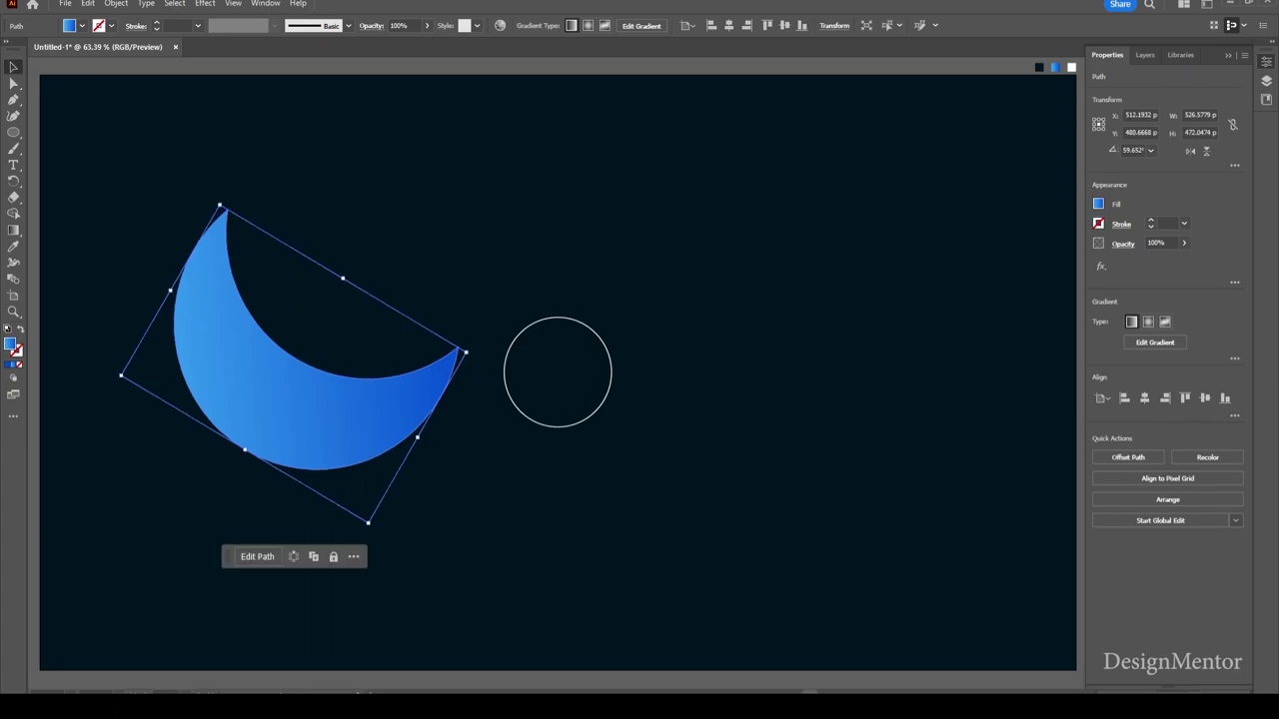
- Tuck the crescent under the small circle at X 797, Y 600 px, tip touching it
mouse_move(354, 412)
mouse_down()
mouse_move(499, 496)
mouse_move(502, 479)
mouse_up()
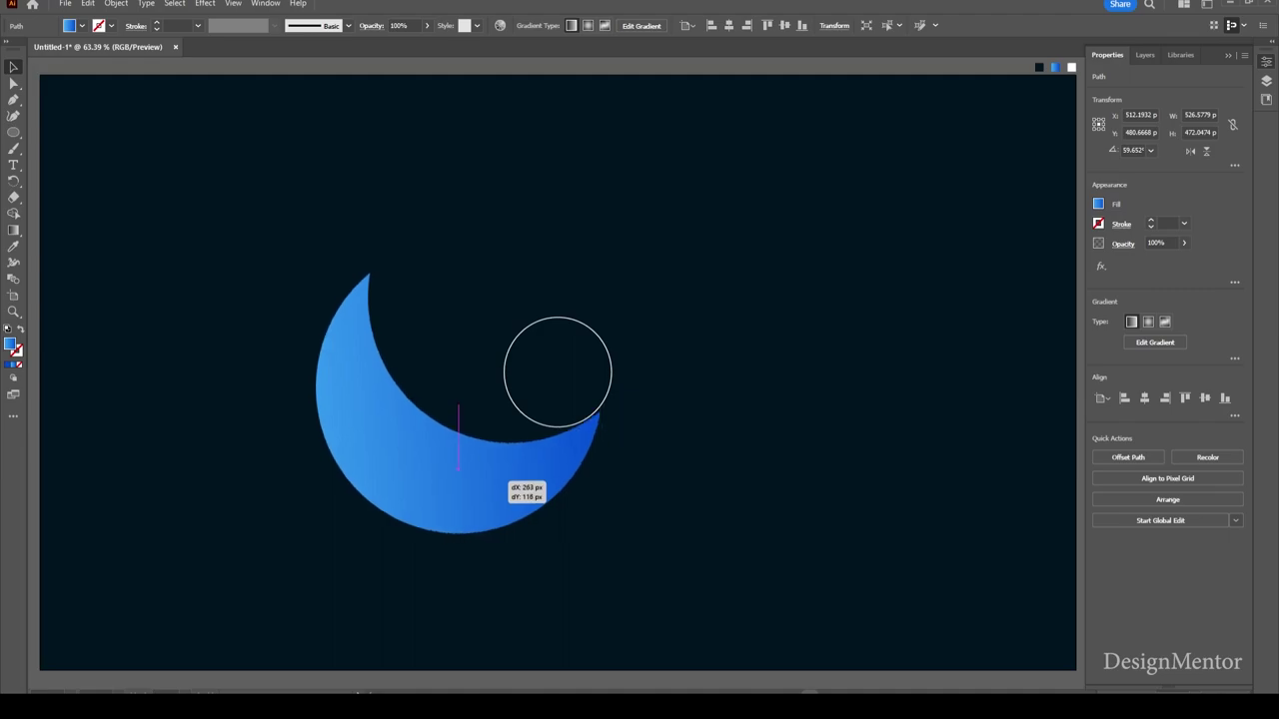
mouse_move(503, 478)
mouse_down()
mouse_move(518, 473)
mouse_move(515, 495)
mouse_move(515, 478)
mouse_up()
key(ctrl+shift+a)
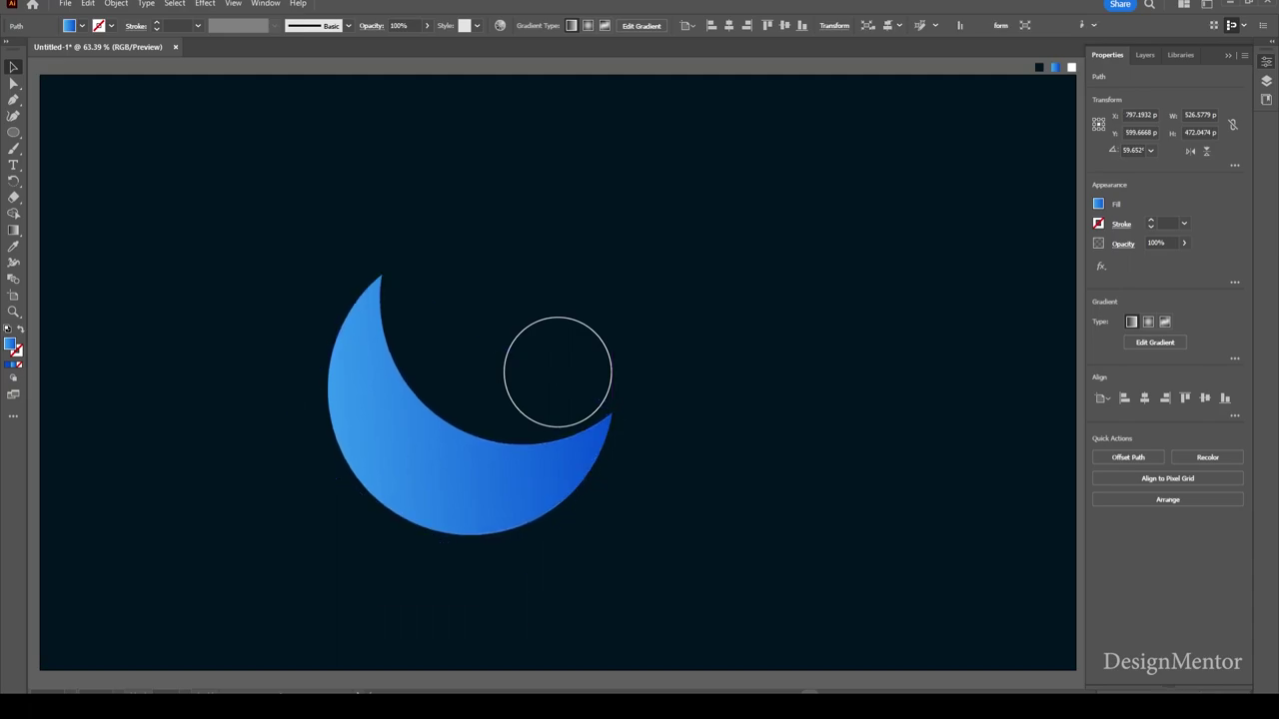
click(557, 372)
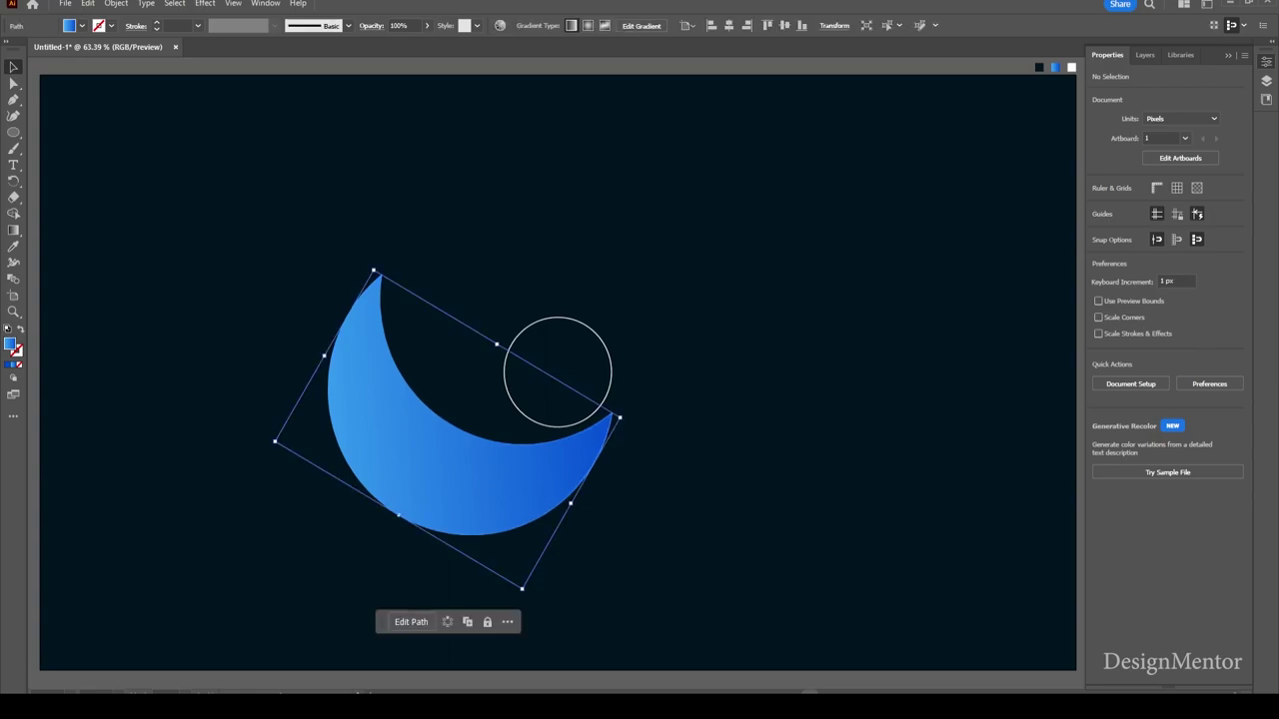
key(ctrl+shift+a)
click(469, 479)
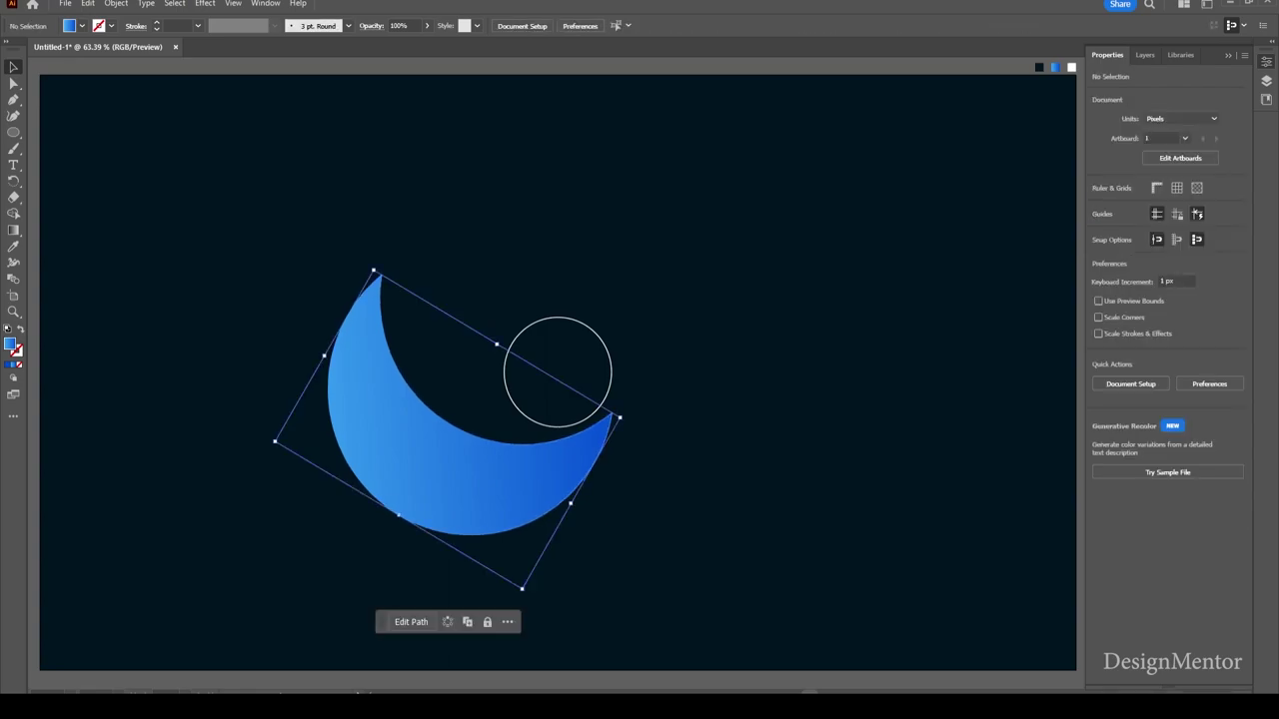
key(r)
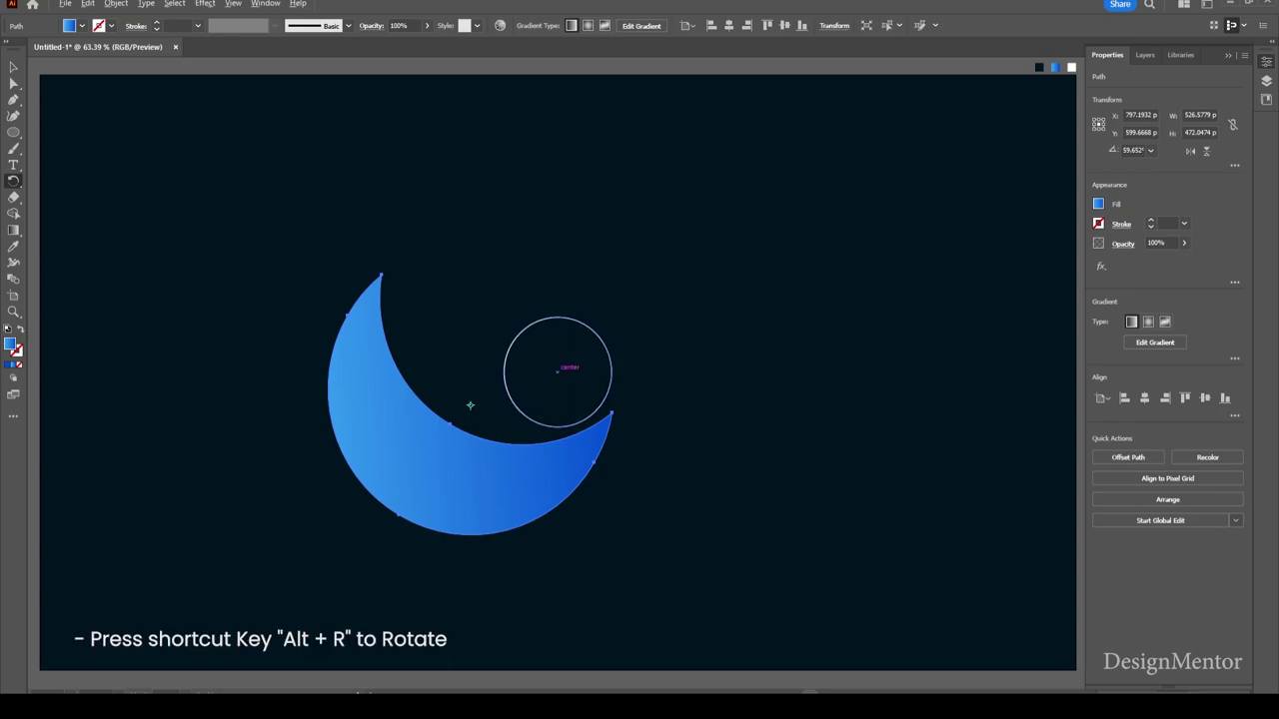
- Rotate-copy the crescent 90° around the small circle's centre, repeating to make four blades
alt+click(557, 371)
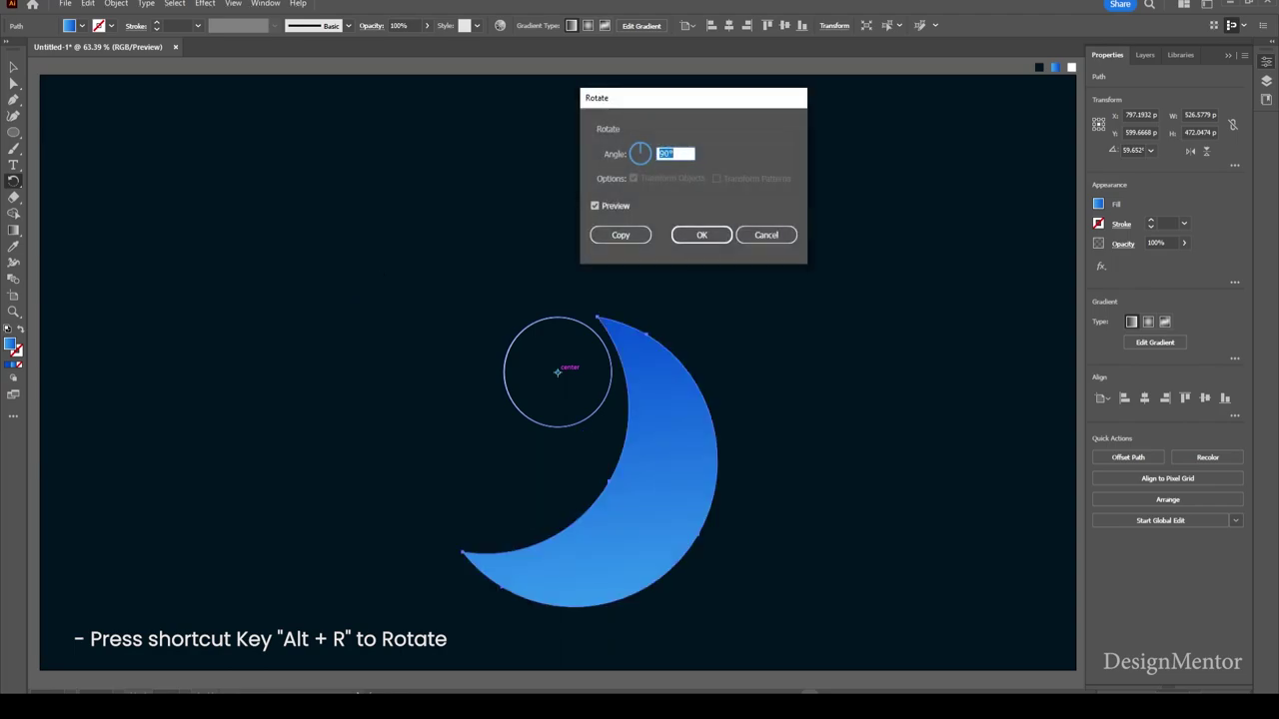
click(621, 234)
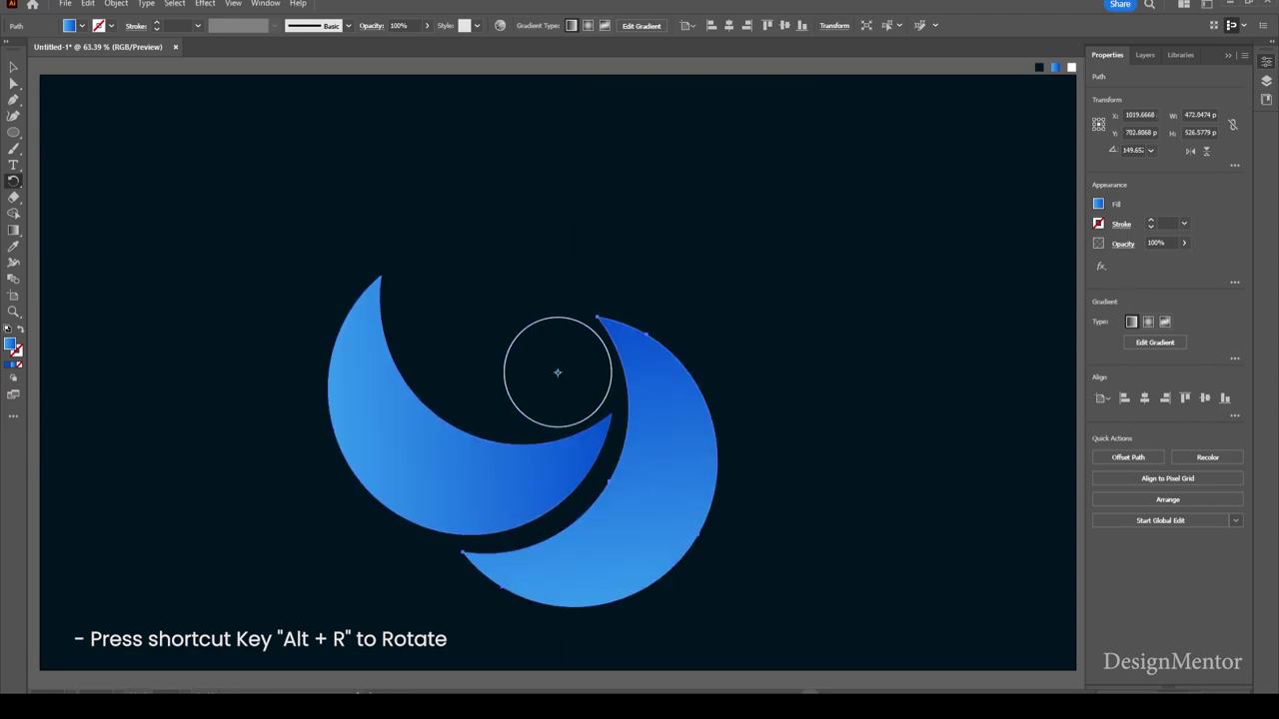
key(ctrl+d)
key(ctrl+d)
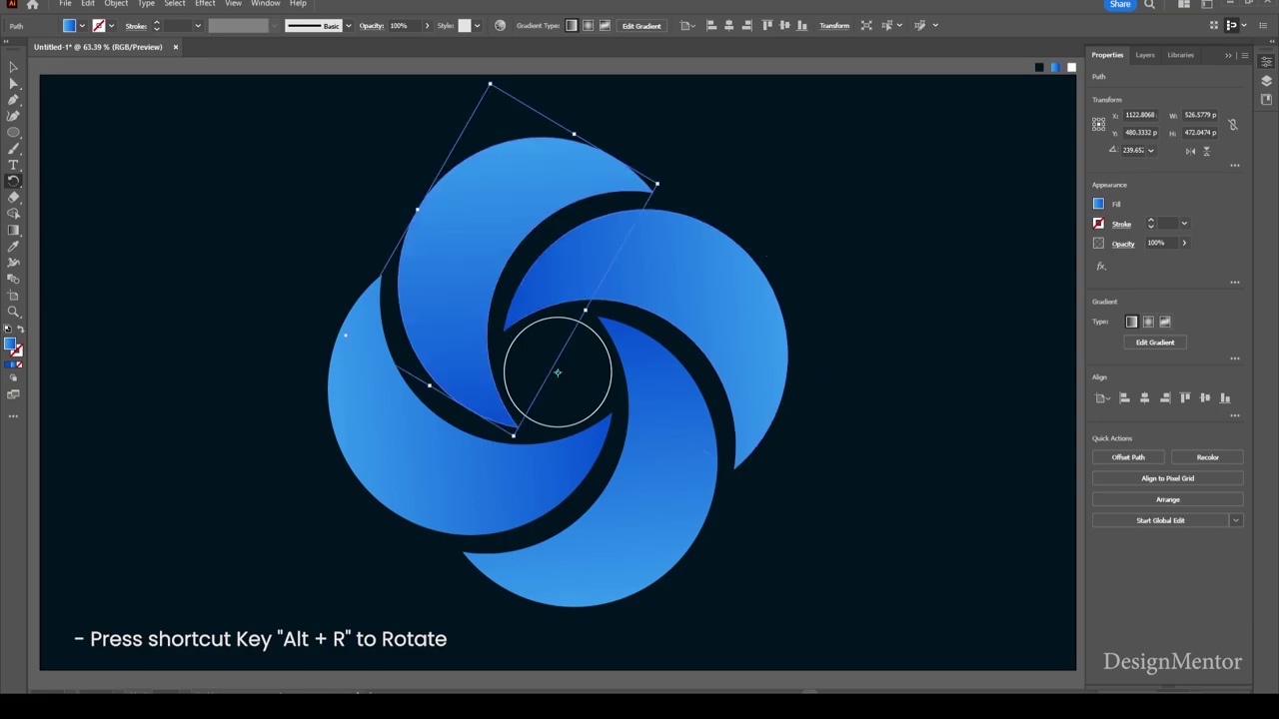
- Delete the small guide circle from the centre of the swirl
key(v)
key(ctrl+shift+a)
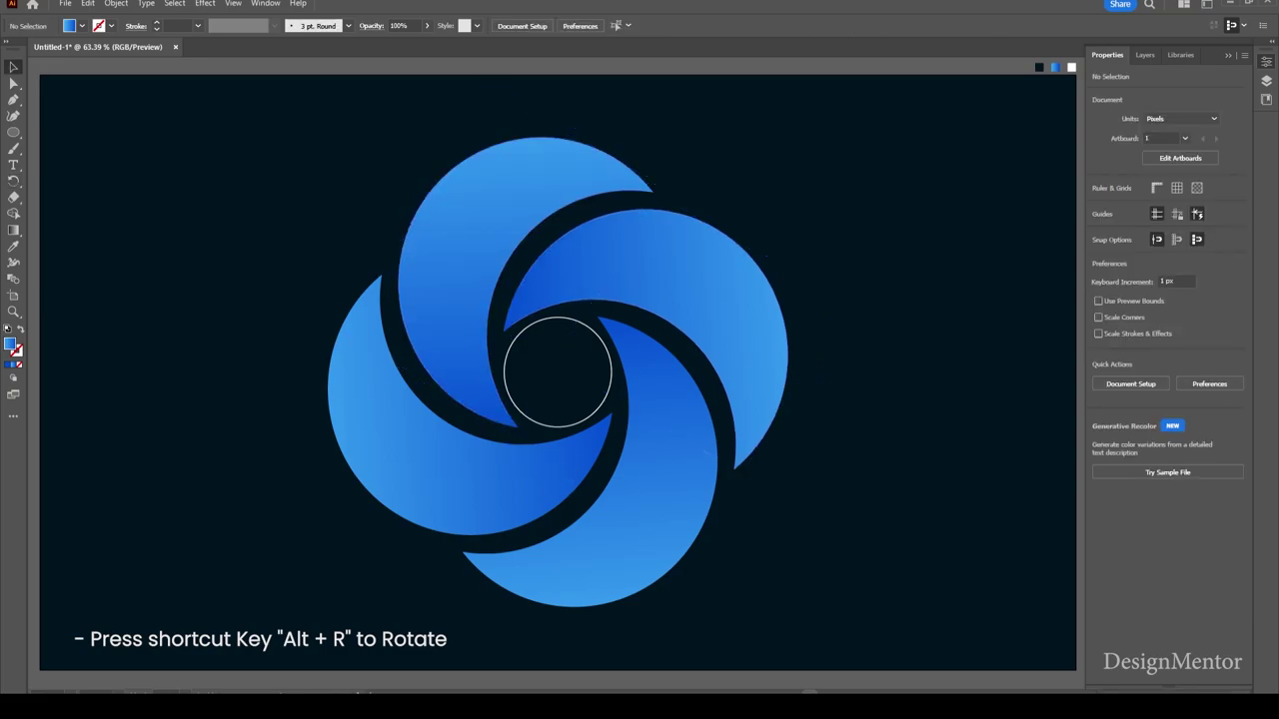
click(607, 394)
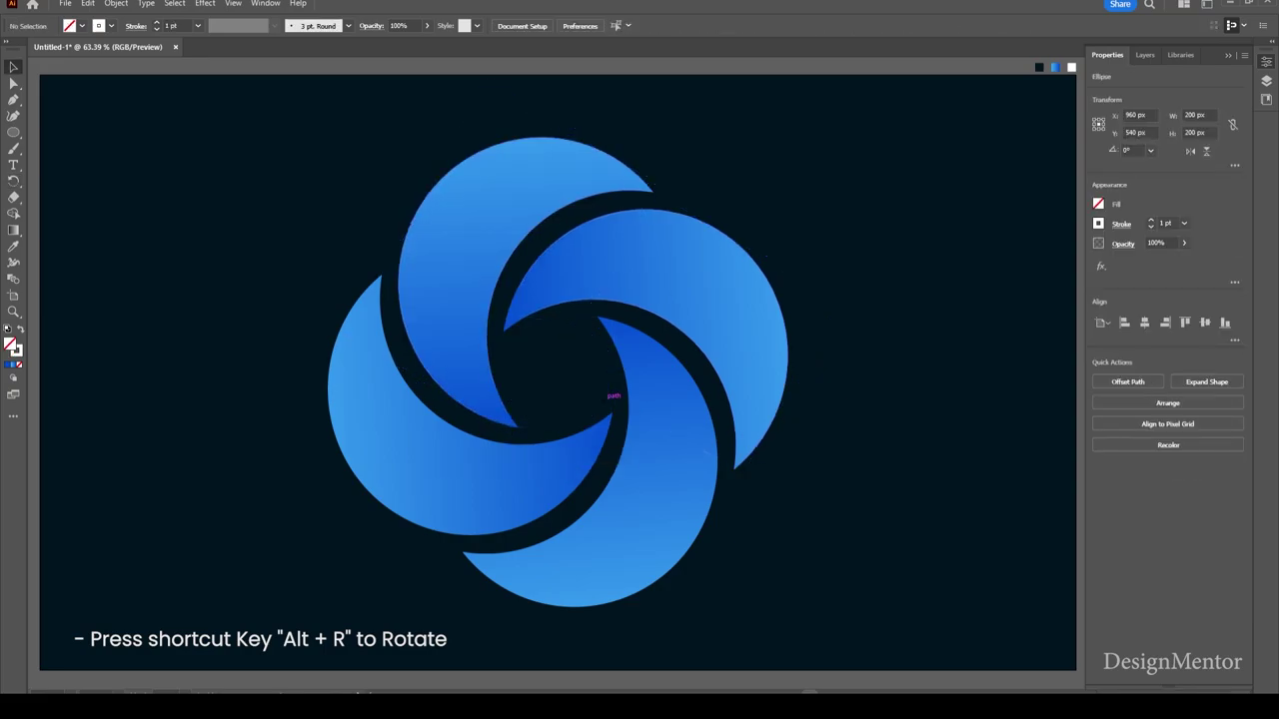
key(Delete)
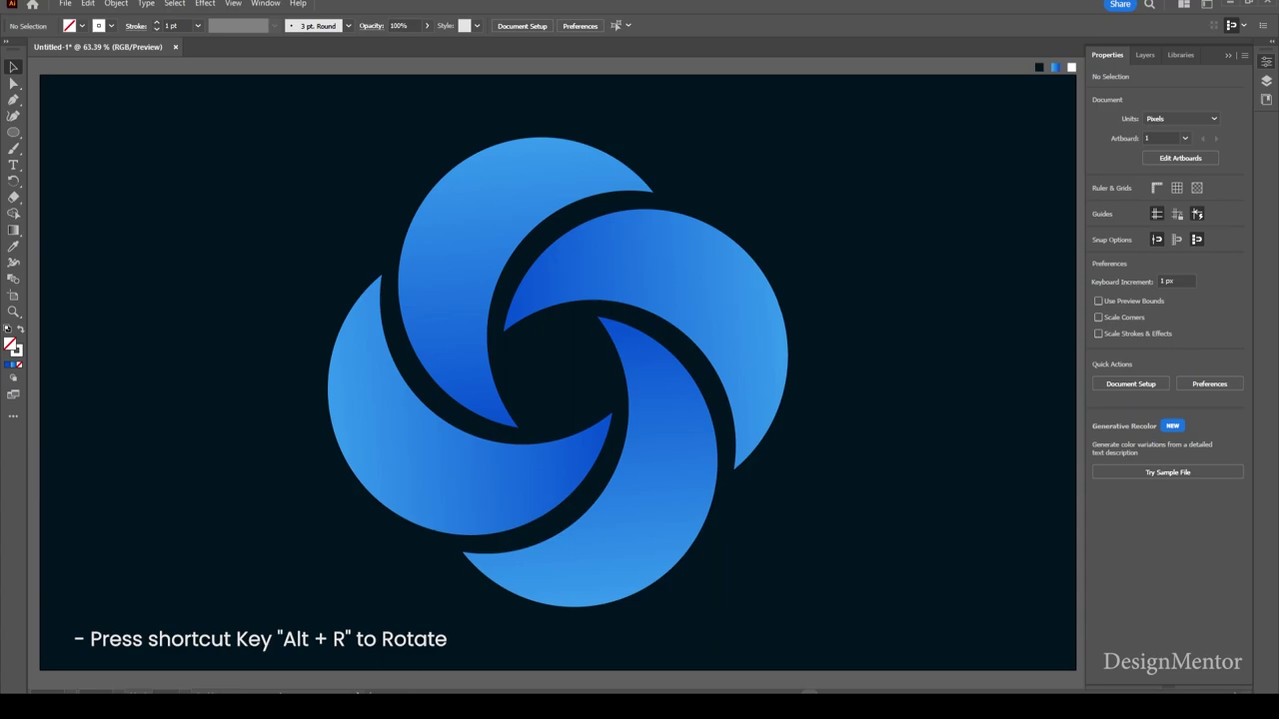
- Draw an outline circle with 640 px width and height
key(l)
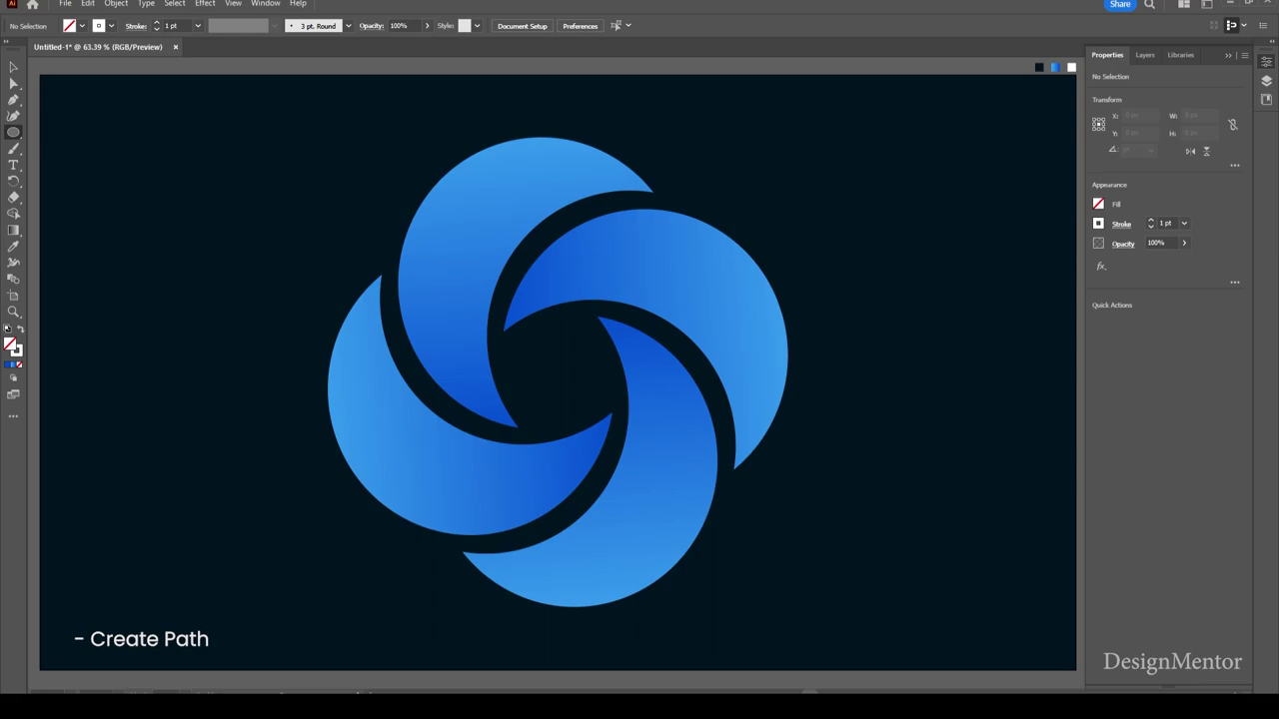
click(451, 207)
text(640)
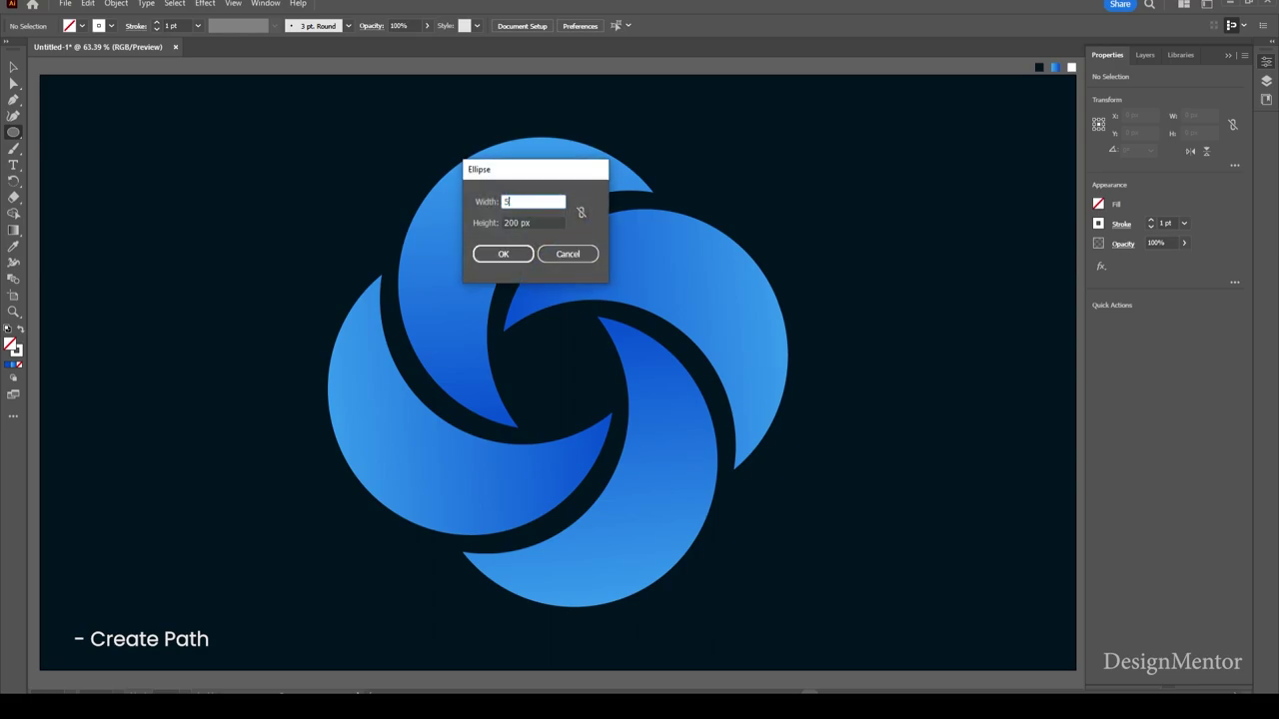
key(Tab)
text(640)
key(Return)
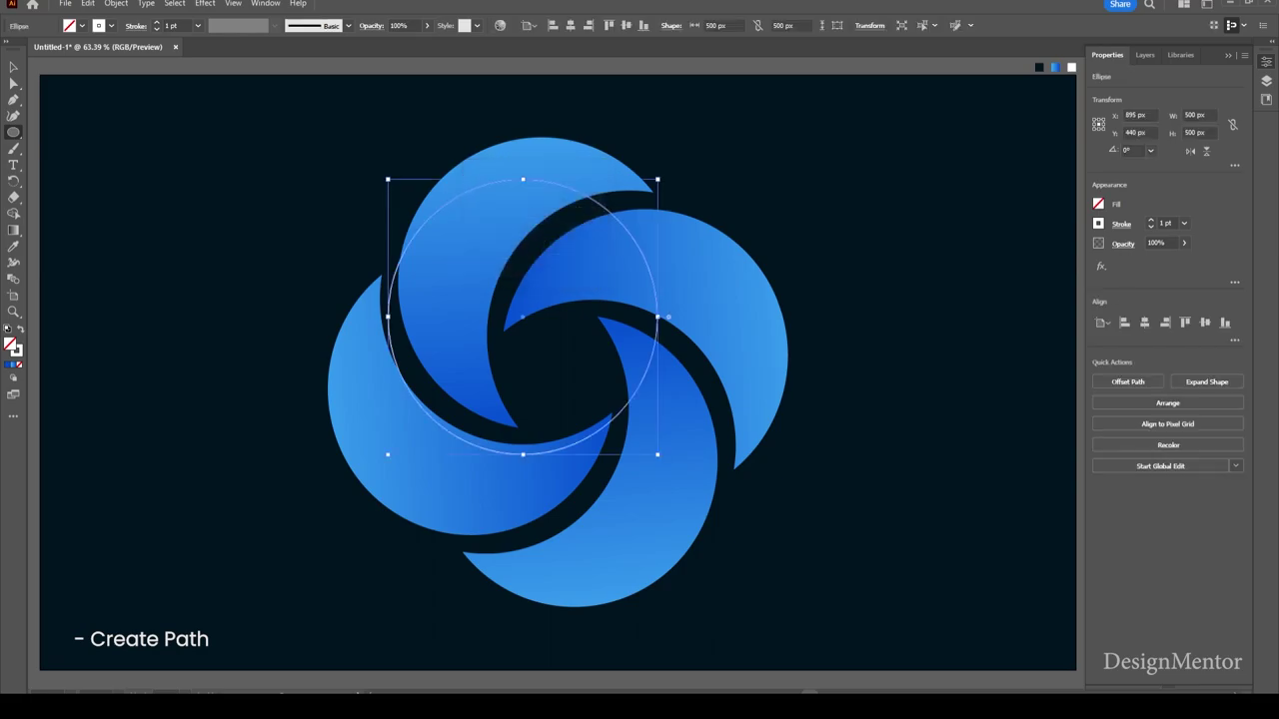
- Move the circle up and right so it follows the top blade's inner curve
key(v)
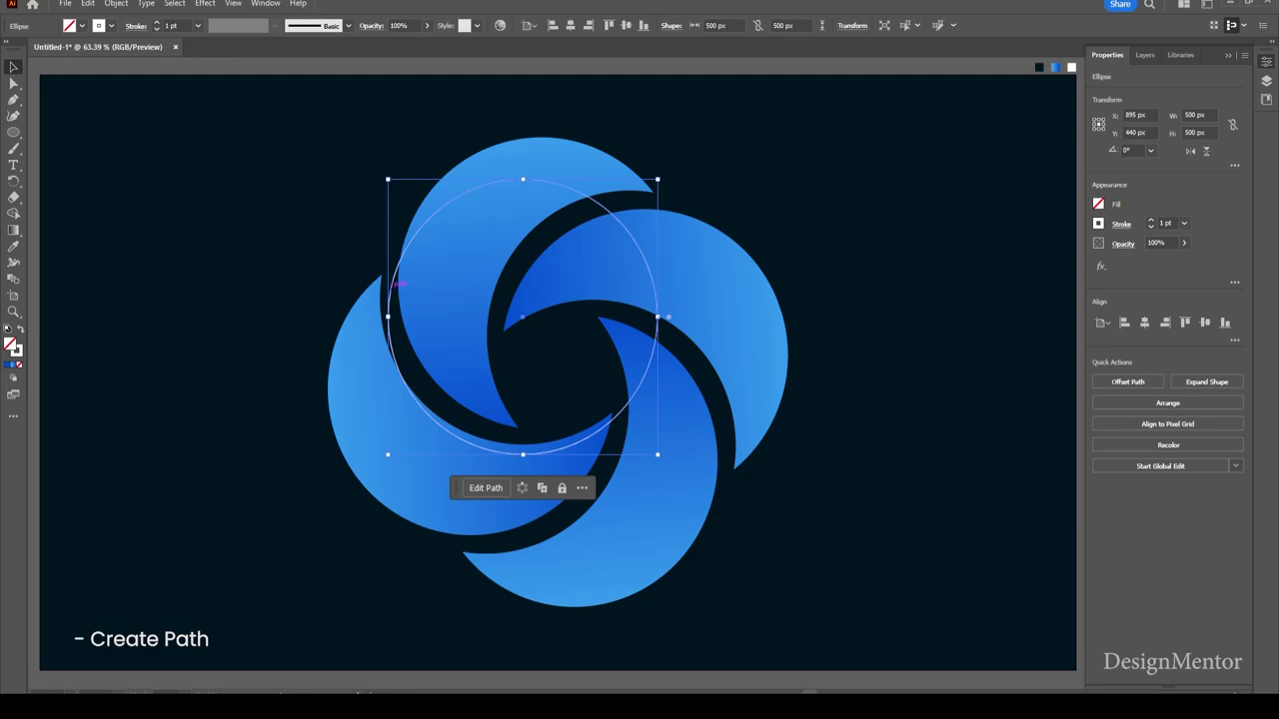
drag(396, 285, 441, 273)
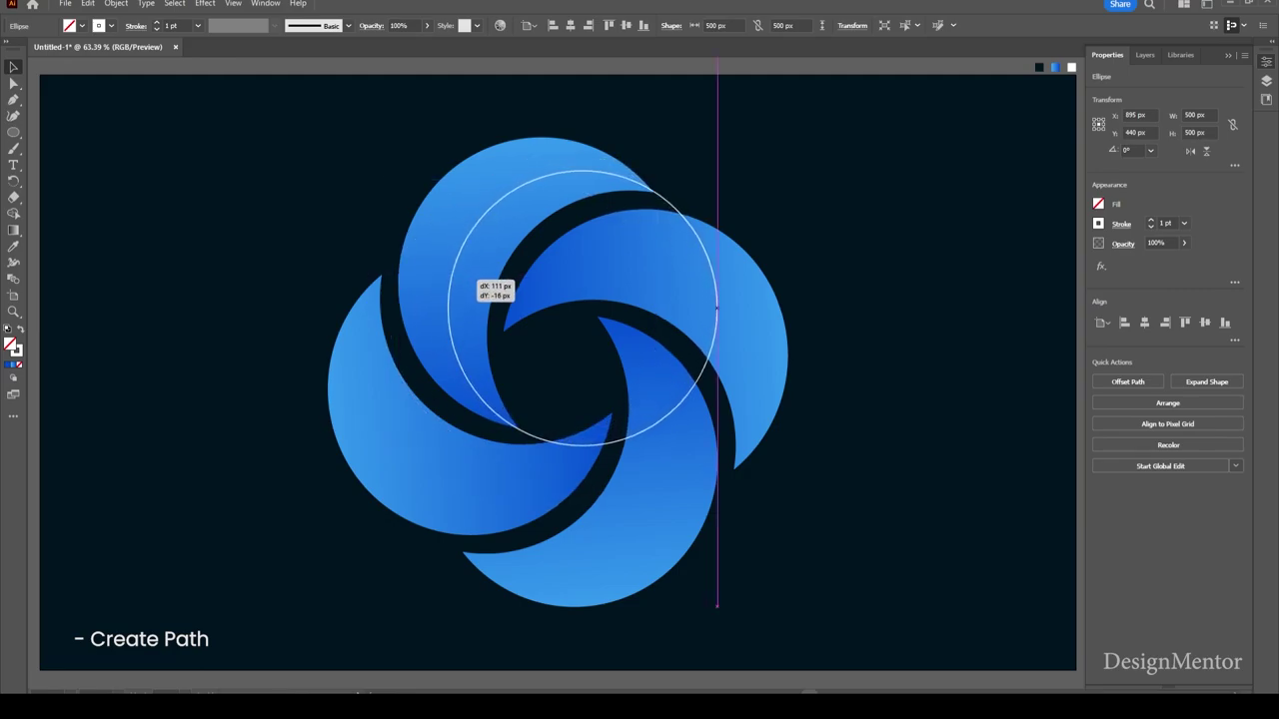
drag(440, 273, 454, 284)
key(ctrl+shift+a)
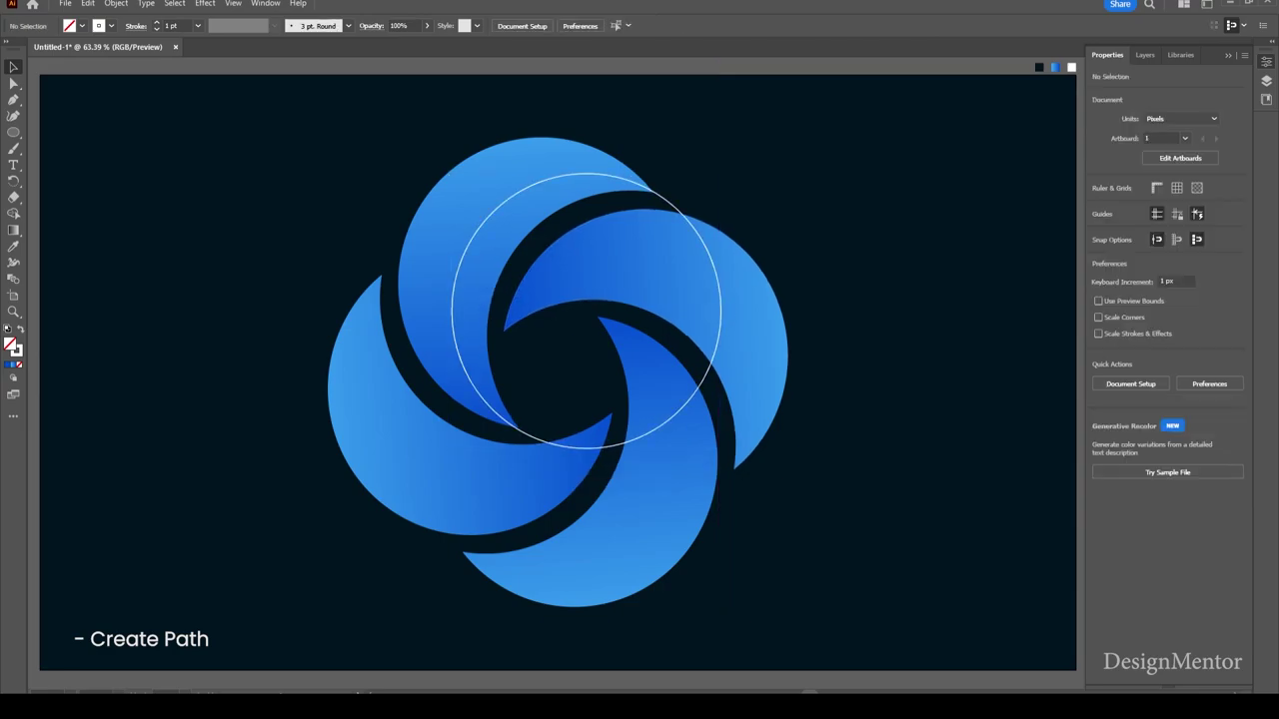
key(a)
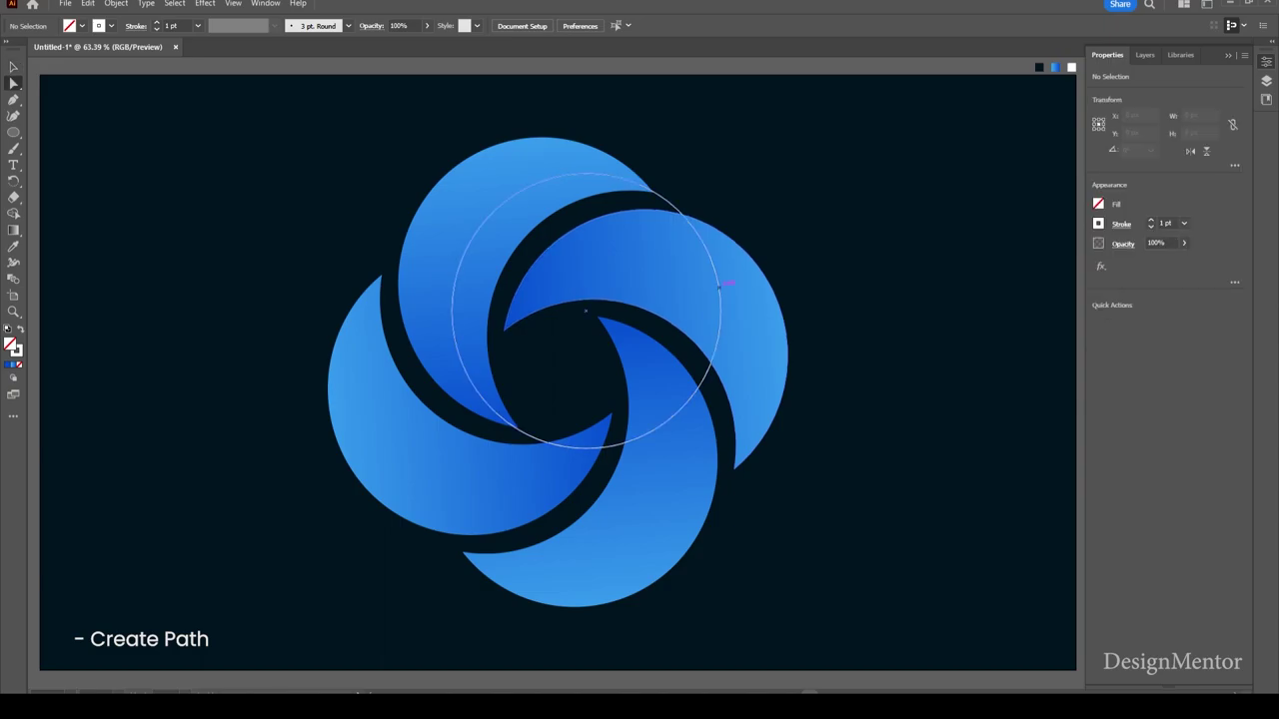
key(ctrl+shift+a)
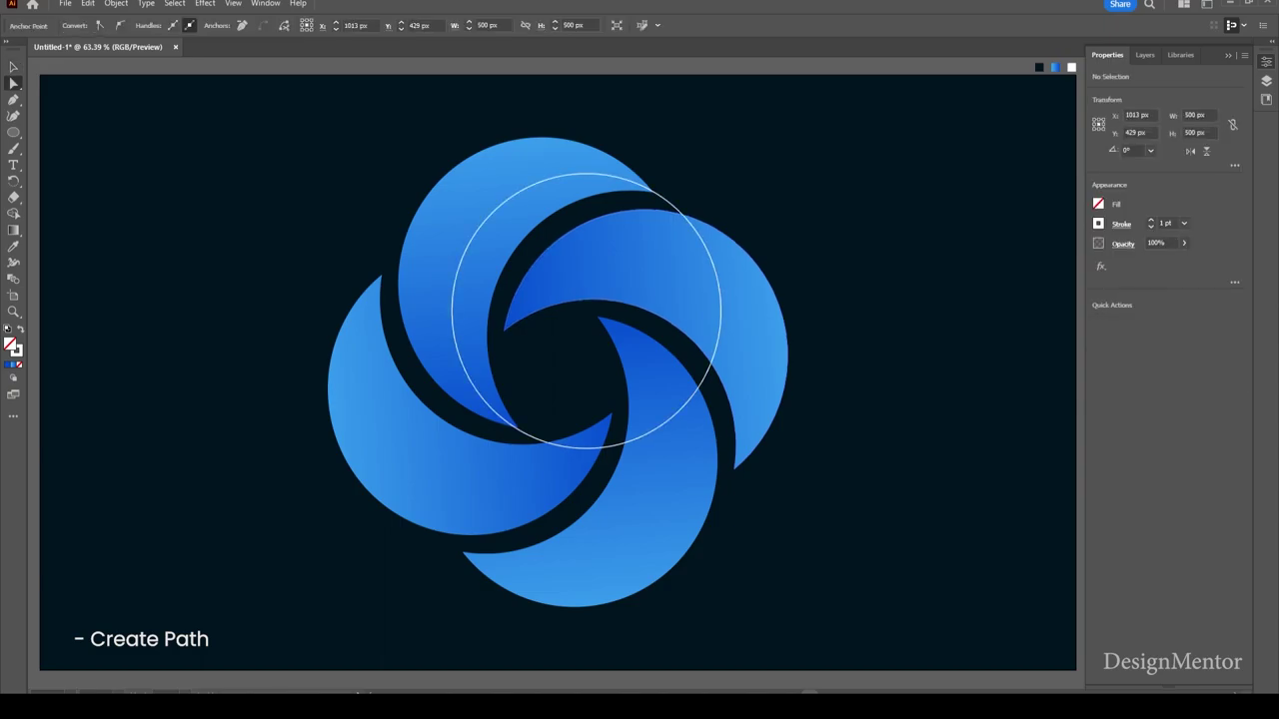
key(ctrl+a)
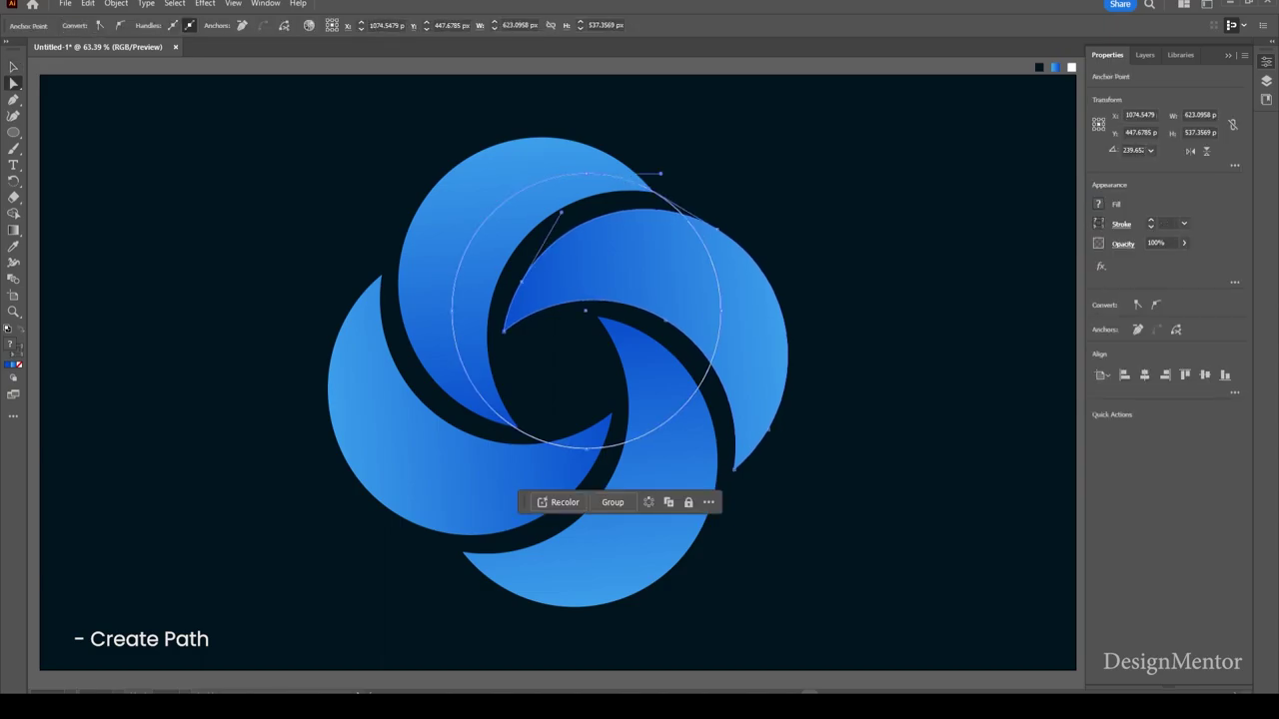
key(v)
key(ctrl+shift+a)
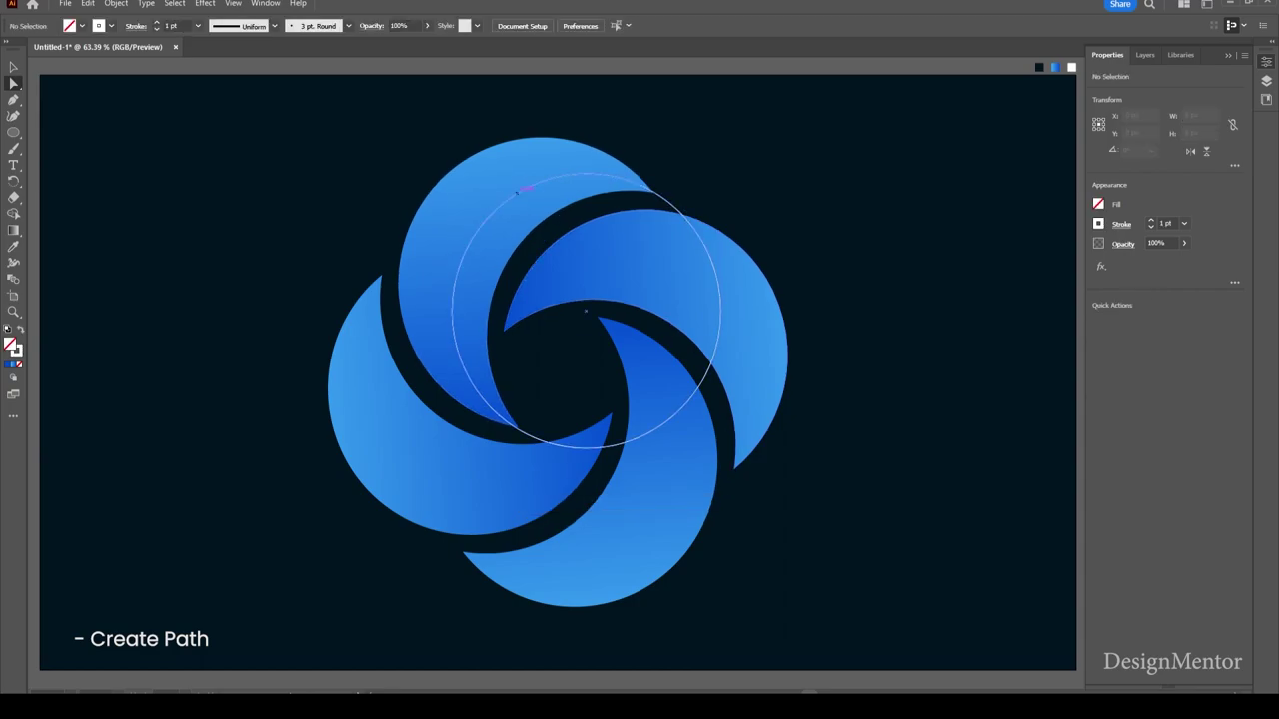
click(502, 203)
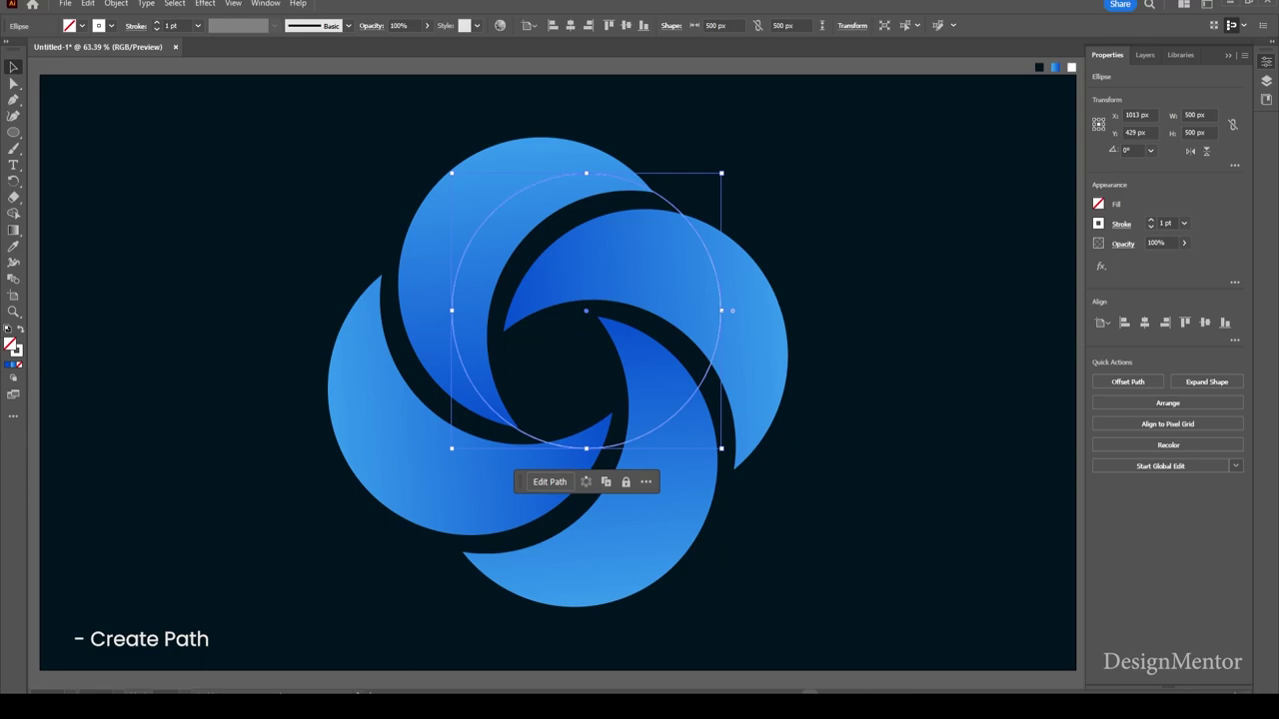
key(ctrl+shift+a)
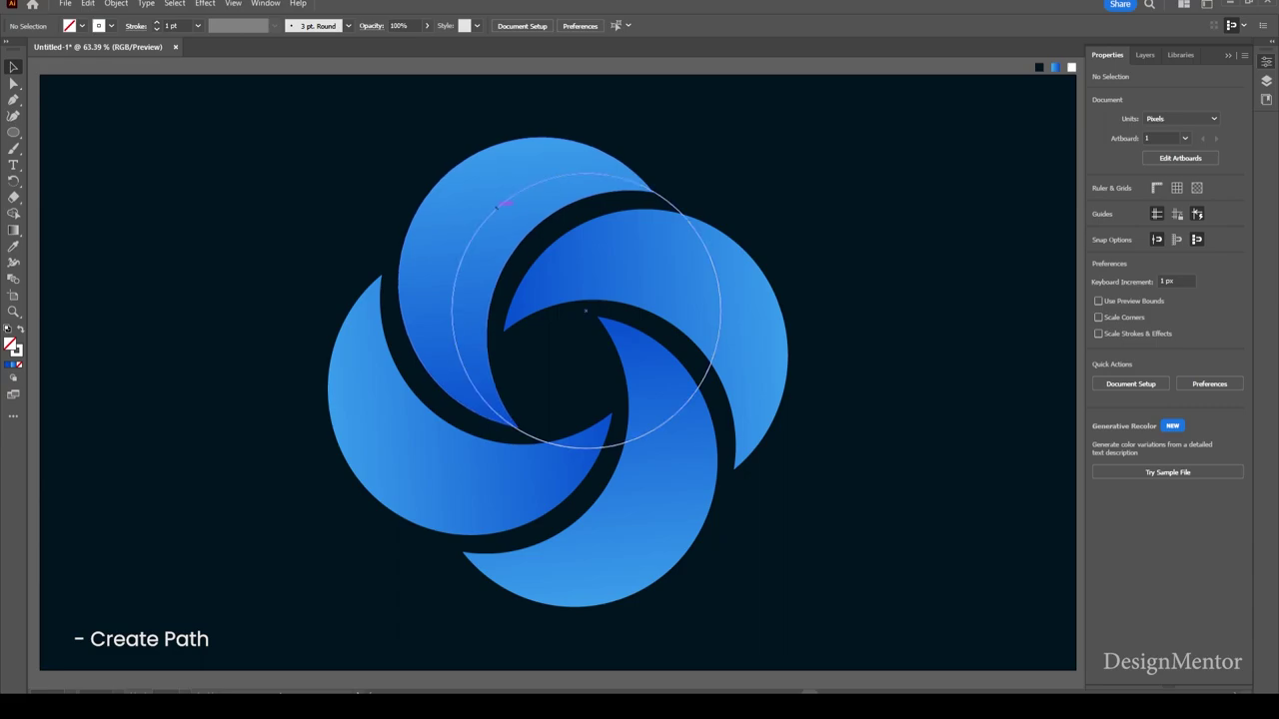
- Move the circle aside and delete its rightmost anchor, leaving a half-circle arc
click(497, 205)
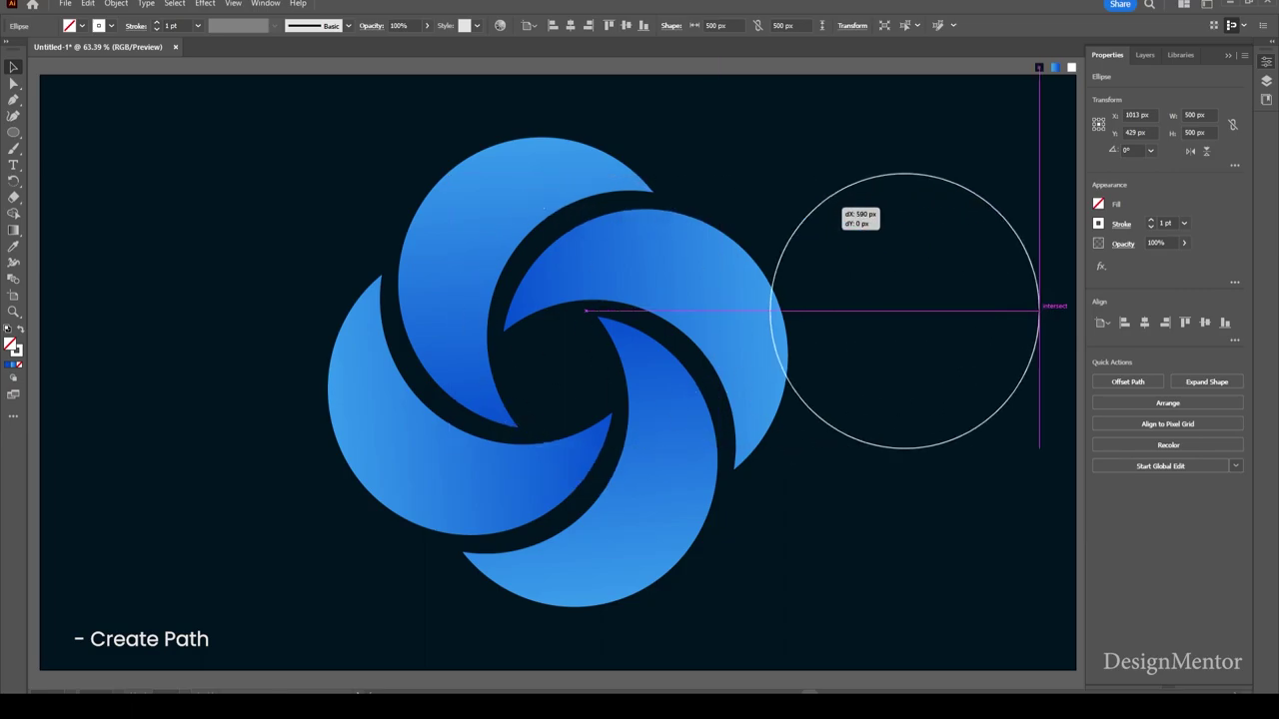
drag(498, 205, 816, 205)
key(a)
click(1039, 311)
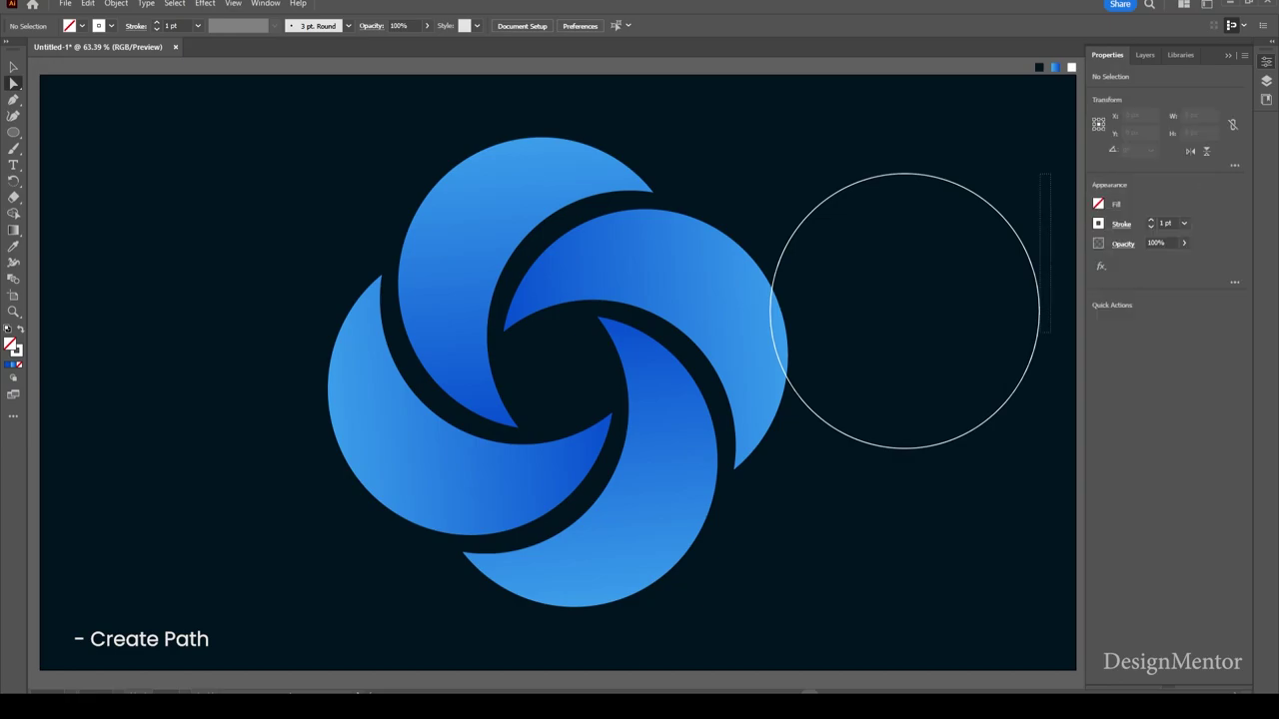
key(Delete)
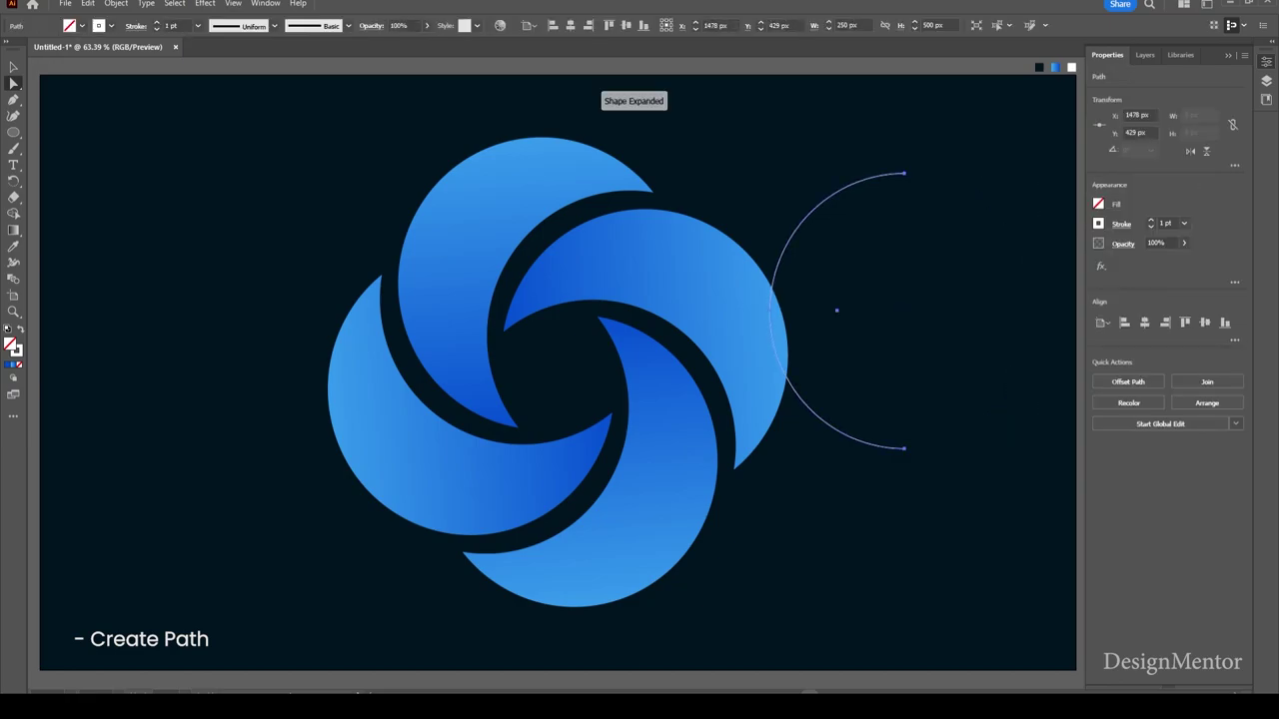
key(v)
key(ctrl+shift+a)
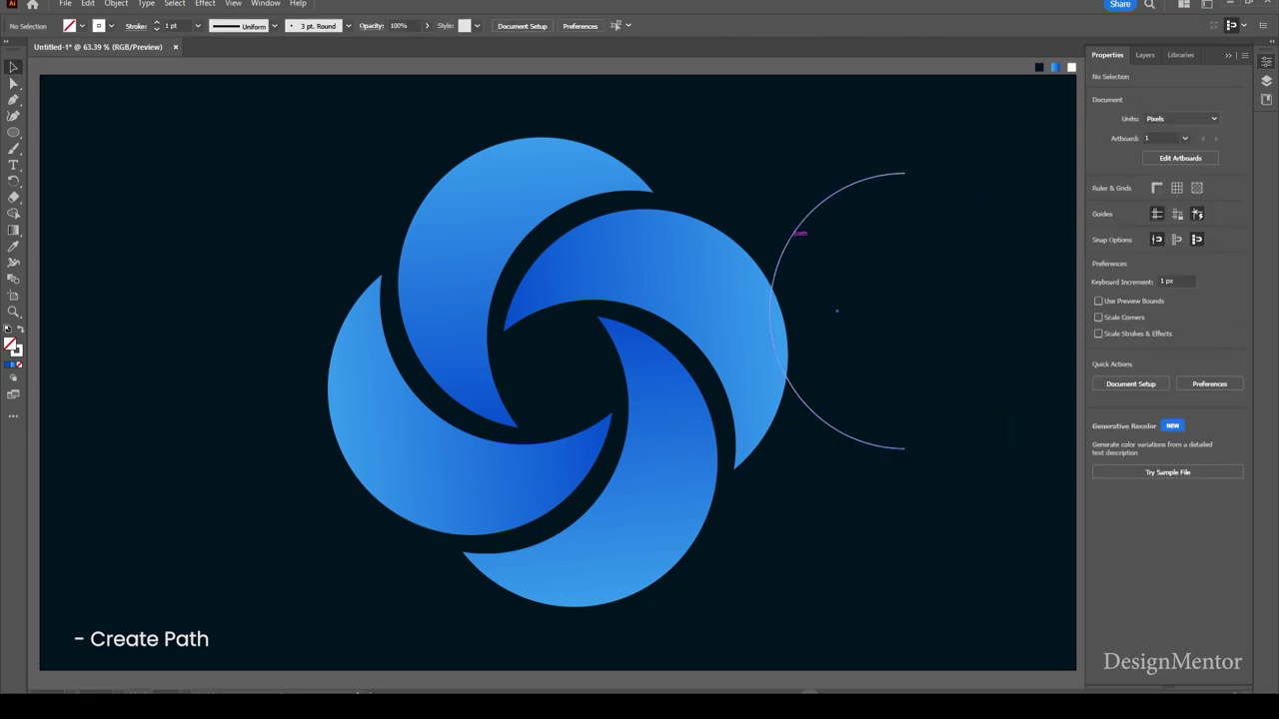
- Position the arc back along the upper-left blade's inner curve at X 895 px
drag(784, 236, 469, 236)
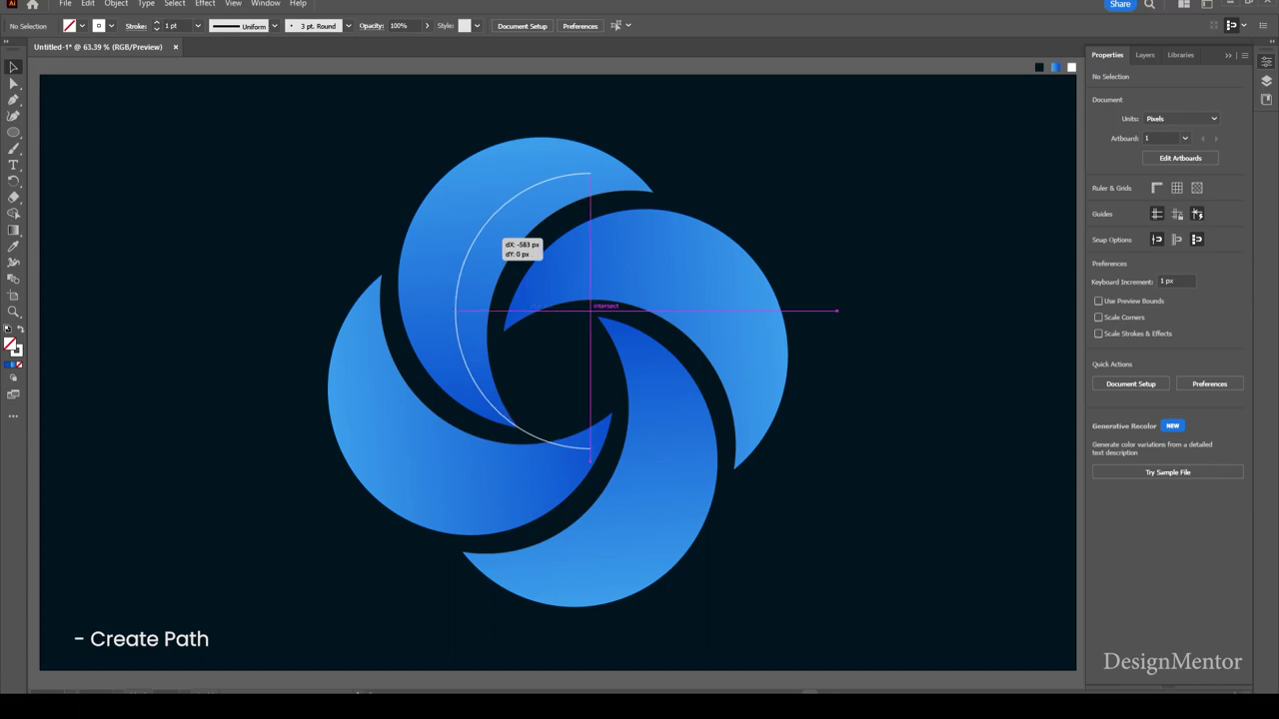
drag(469, 245, 462, 250)
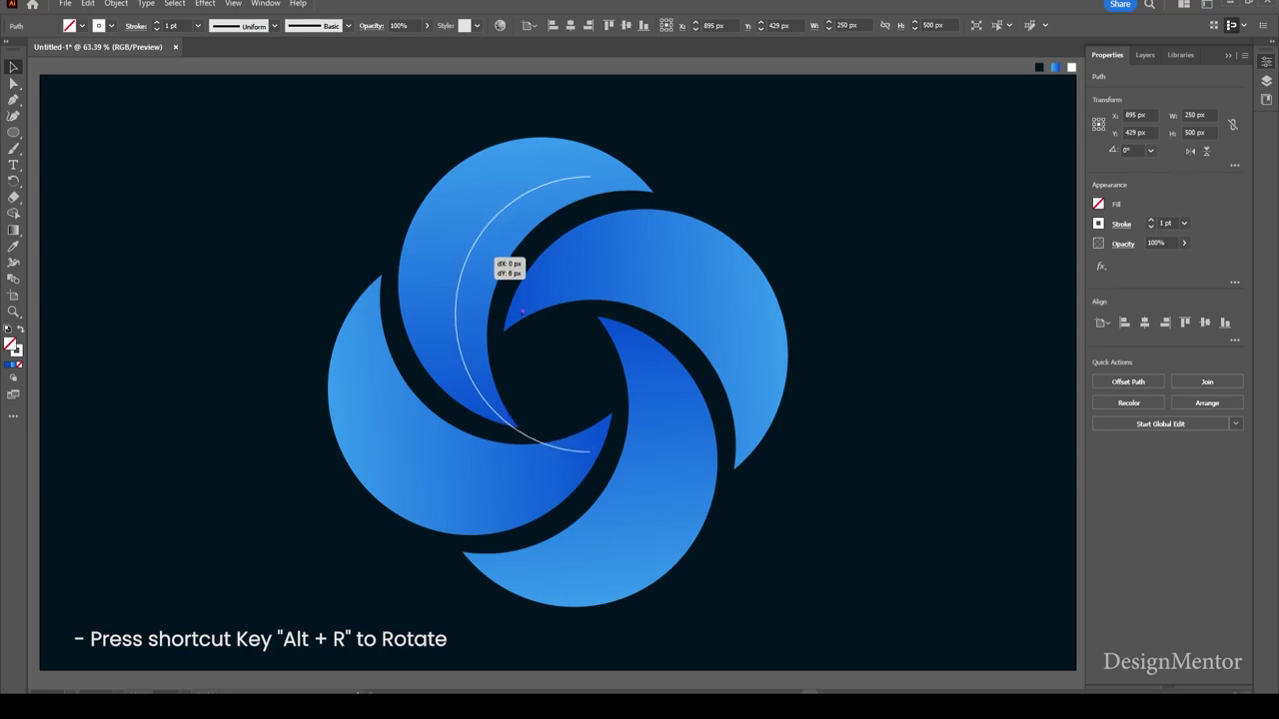
drag(462, 250, 468, 249)
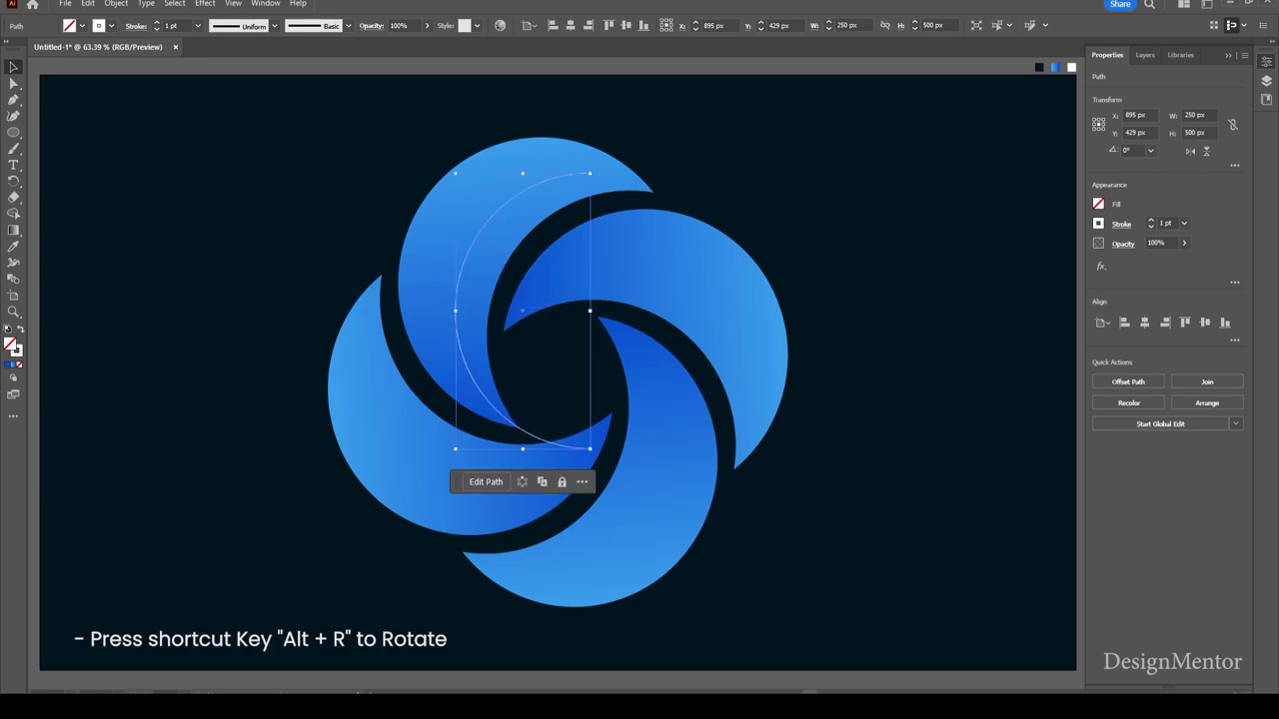
key(ctrl+shift+a)
click(477, 242)
key(r)
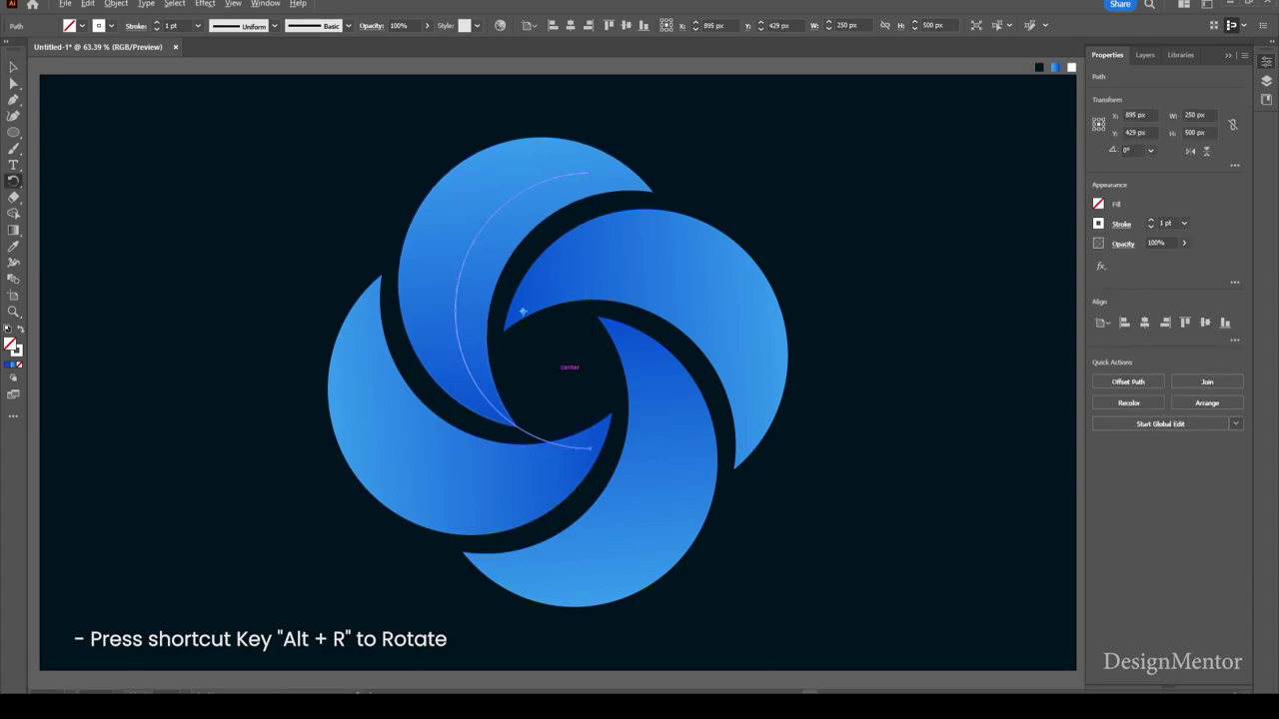
- Rotate copies of the arc by 90° about the logo centre three times, then deselect the four arcs
alt+click(558, 373)
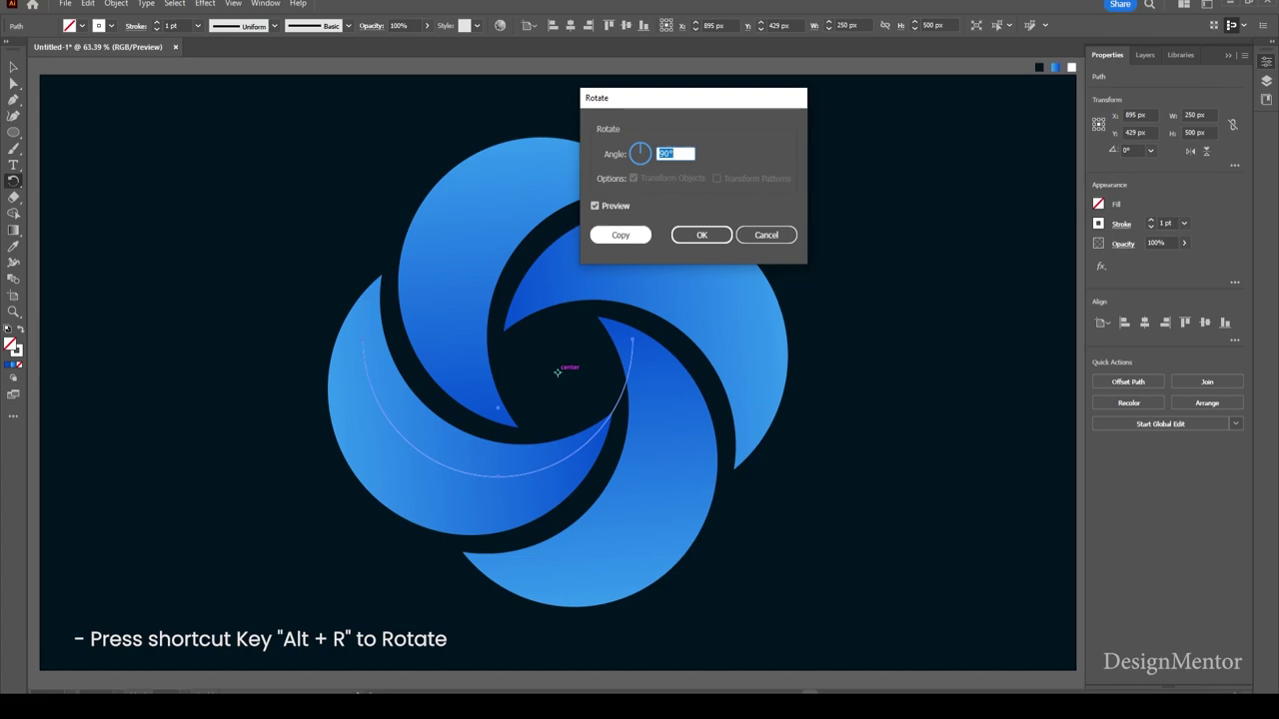
key(alt+Return)
key(ctrl+d)
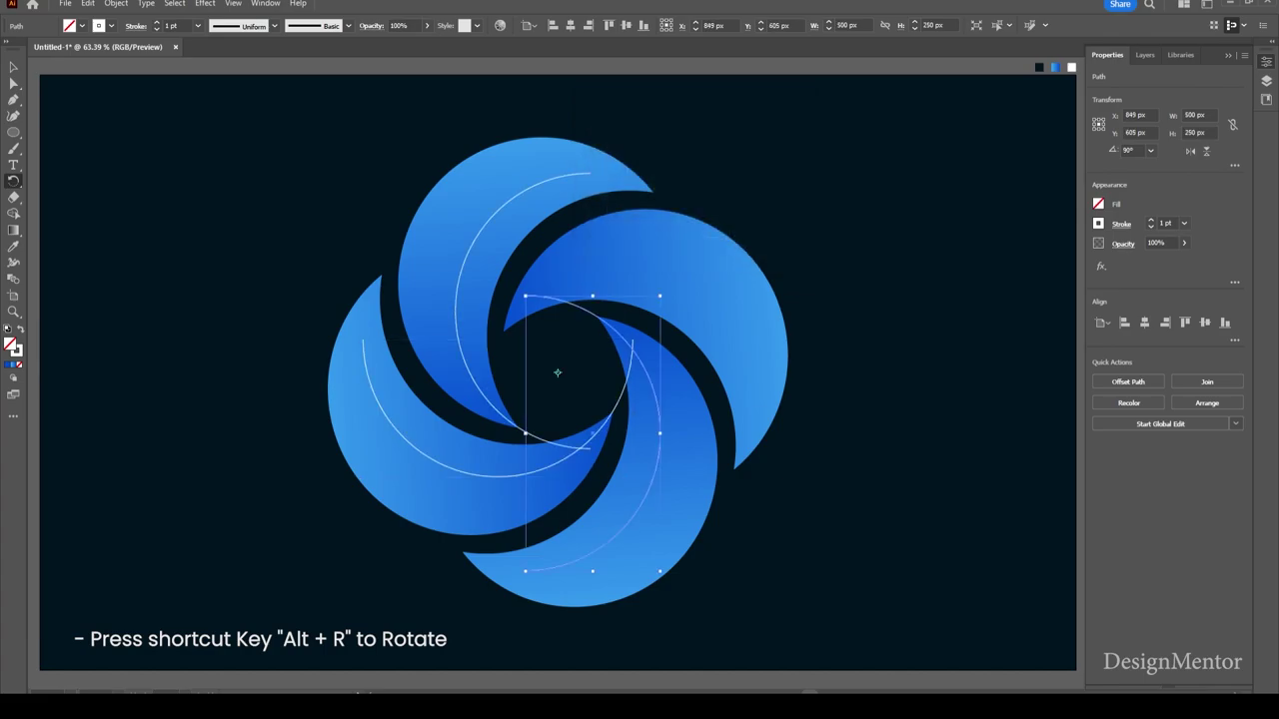
key(ctrl+d)
key(v)
key(ctrl+shift+a)
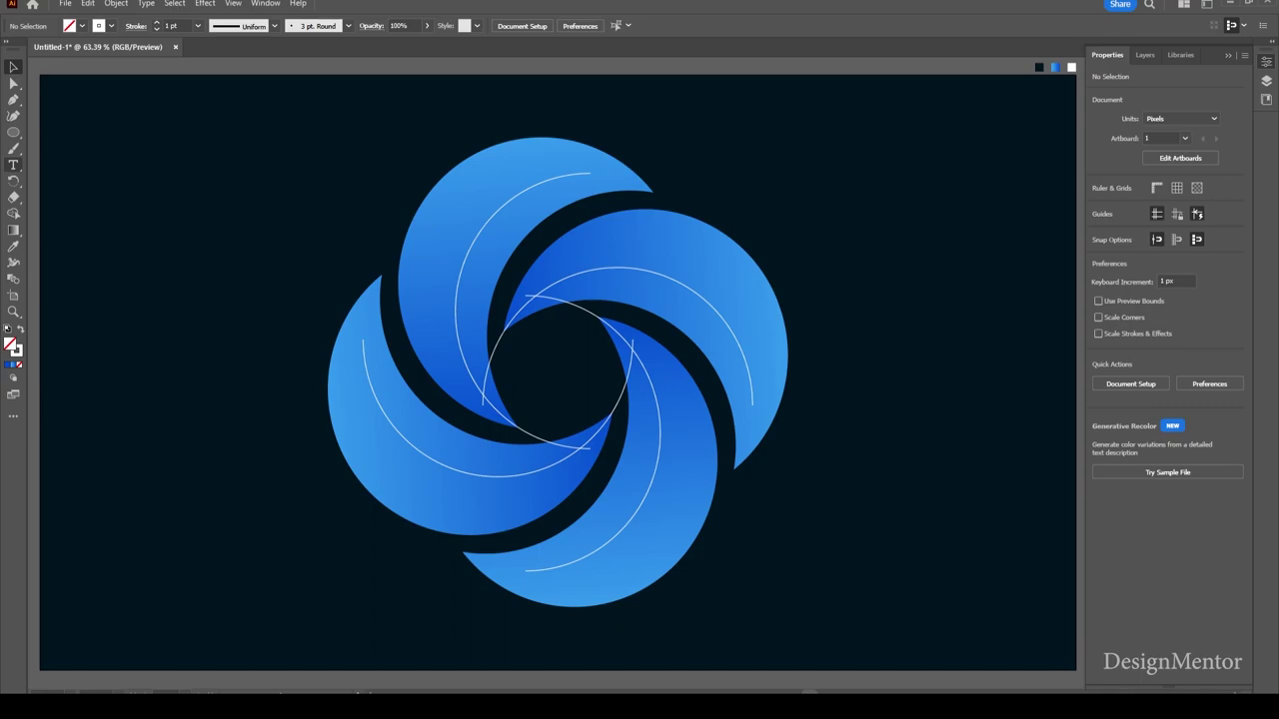
- Start Type on a Path text on the upper-left arc
click(13, 165)
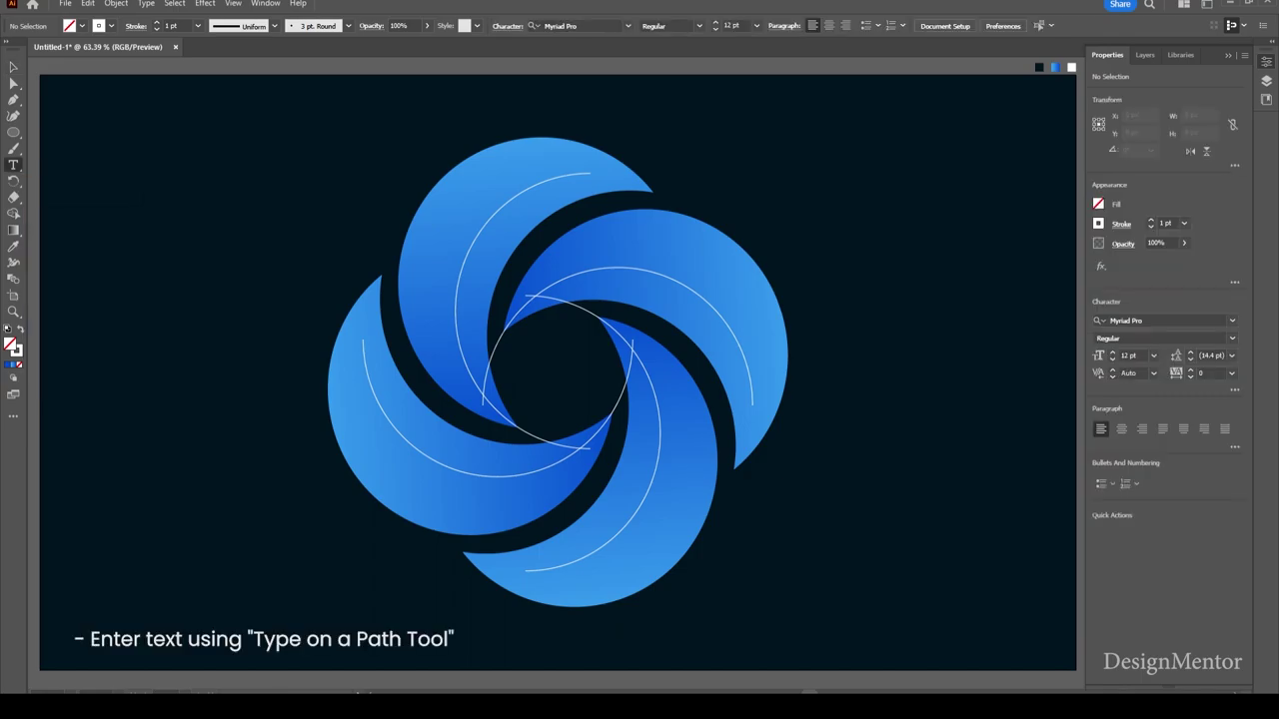
click(13, 165)
click(88, 181)
click(458, 282)
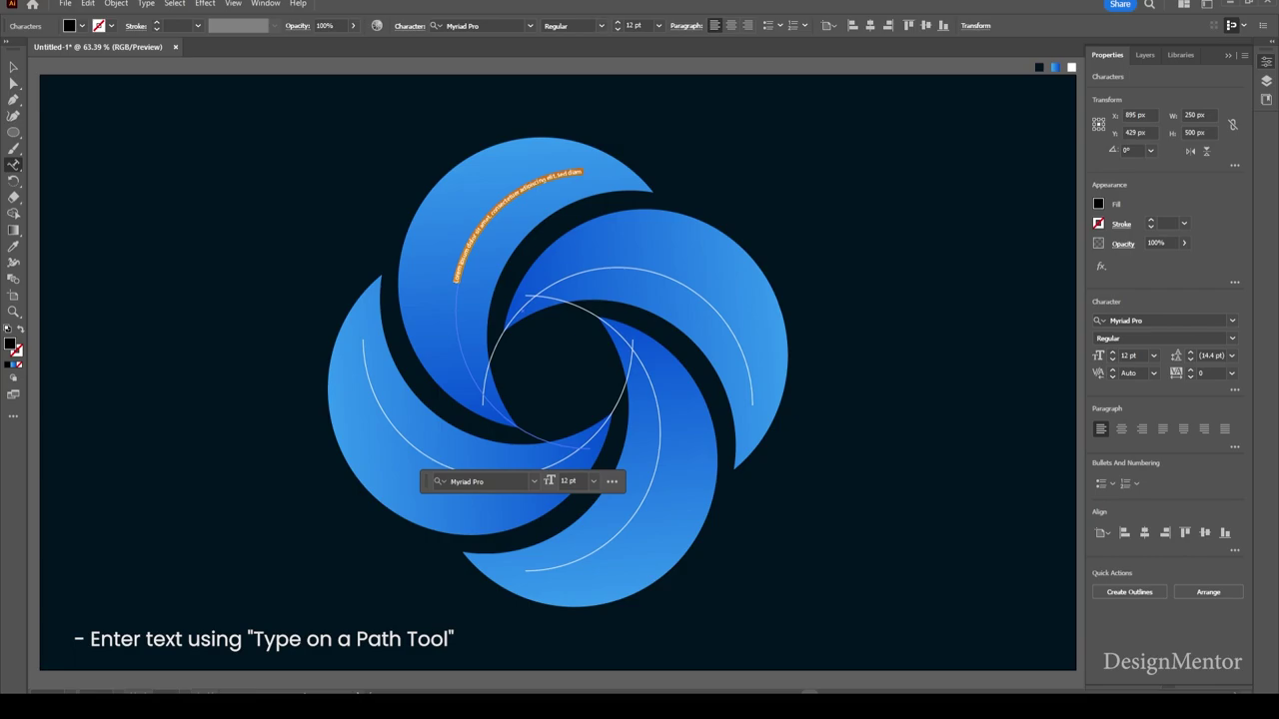
- Type 'Figma' at 50 pt along the arc and select it for recolouring via the Fill swatches
click(634, 25)
text(40)
key(Return)
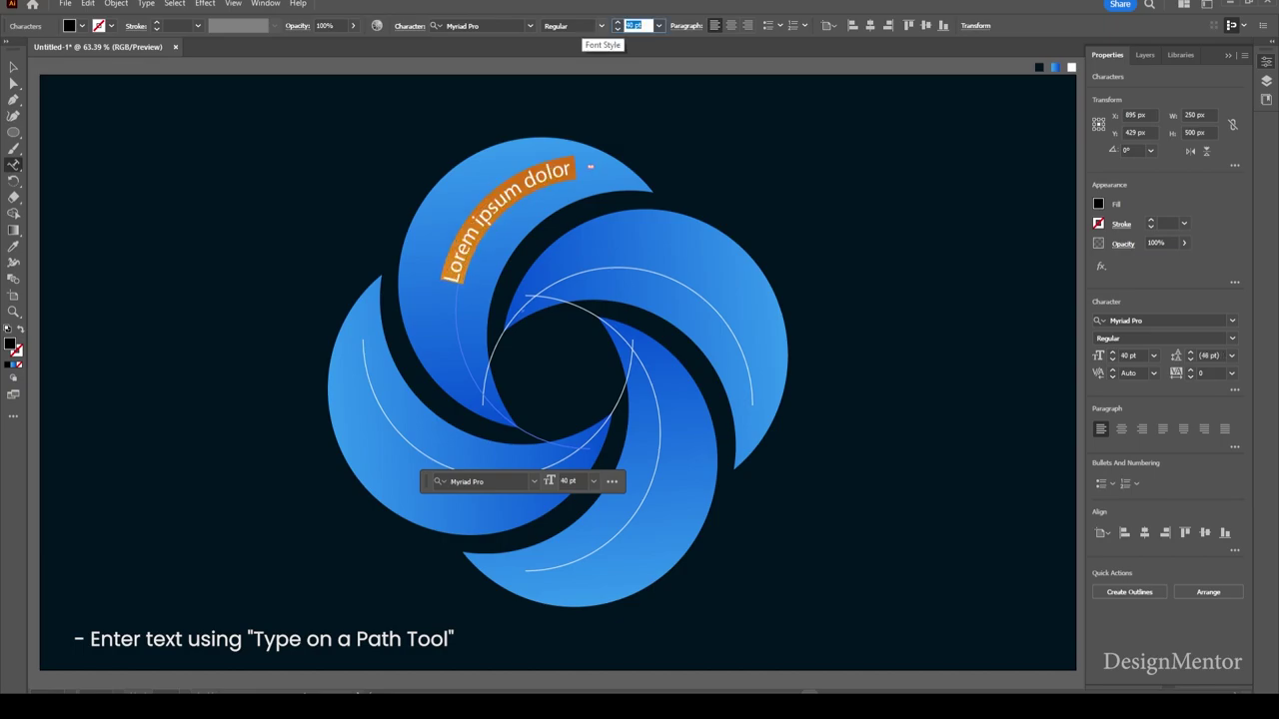
text(50)
key(Return)
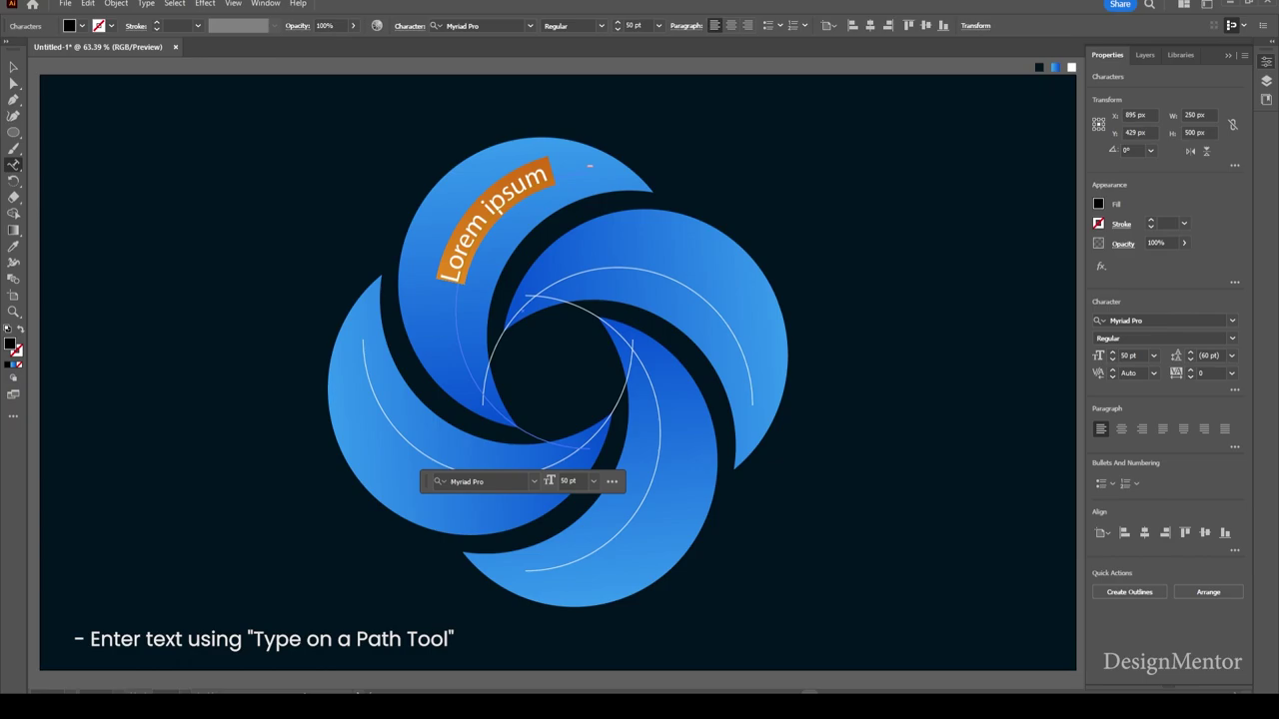
text(Figma)
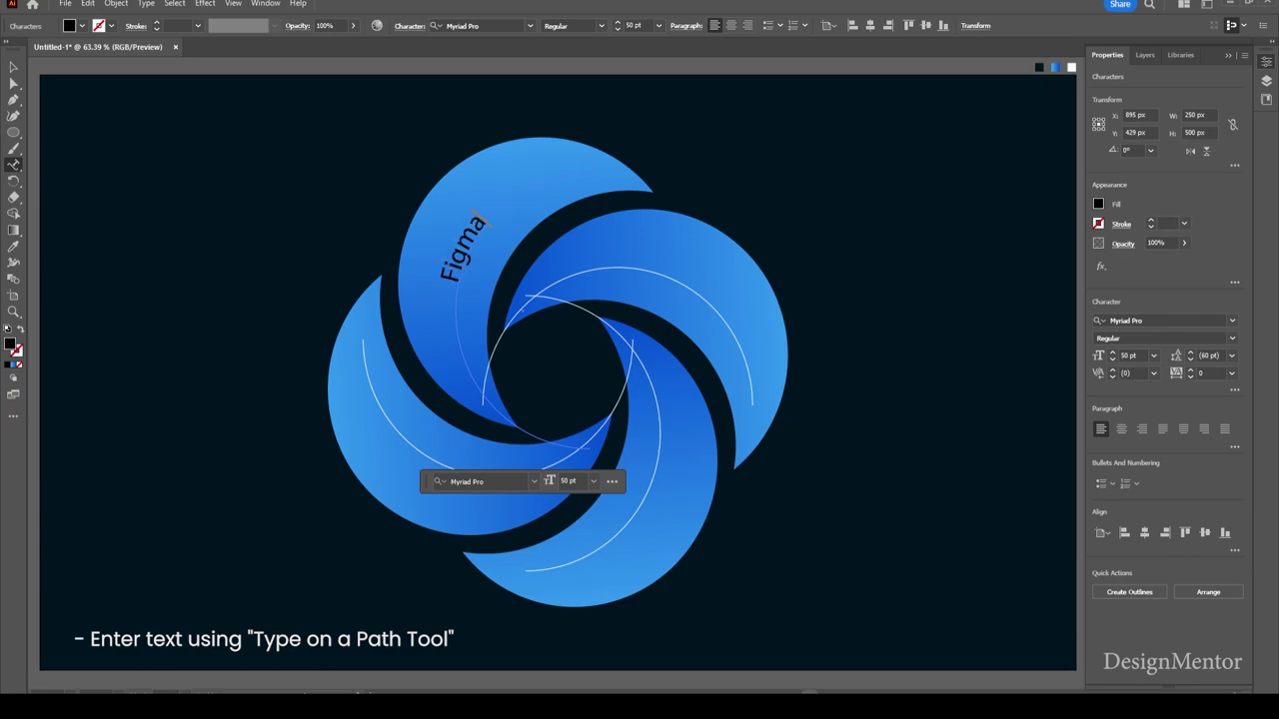
key(ctrl+a)
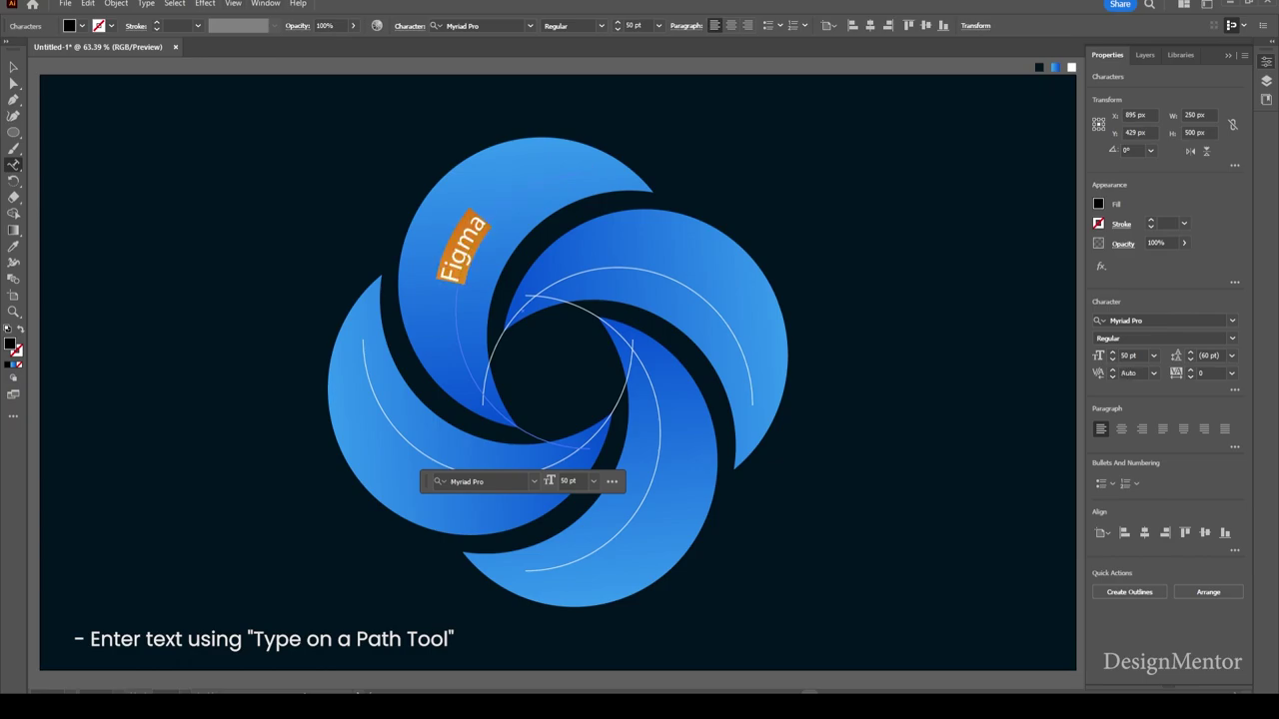
click(82, 25)
- Fill the Figma text with White and set its font to Gilroy-ExtraBold
click(27, 48)
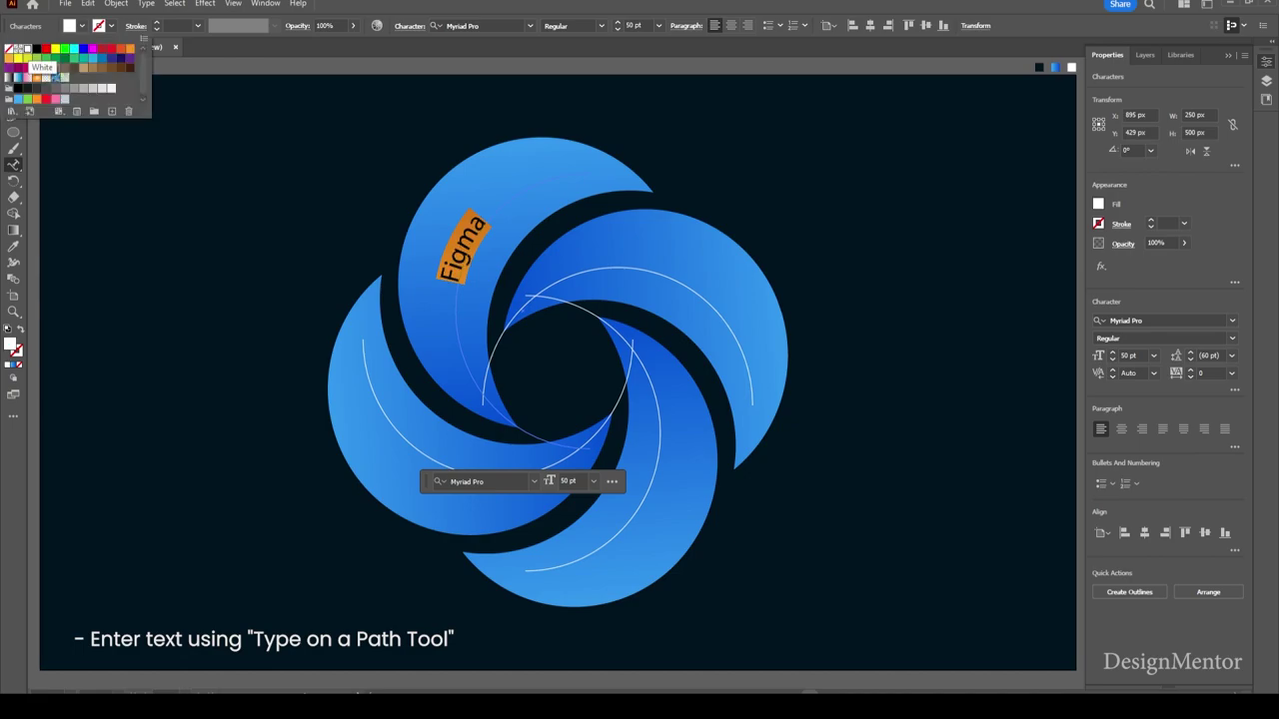
key(Escape)
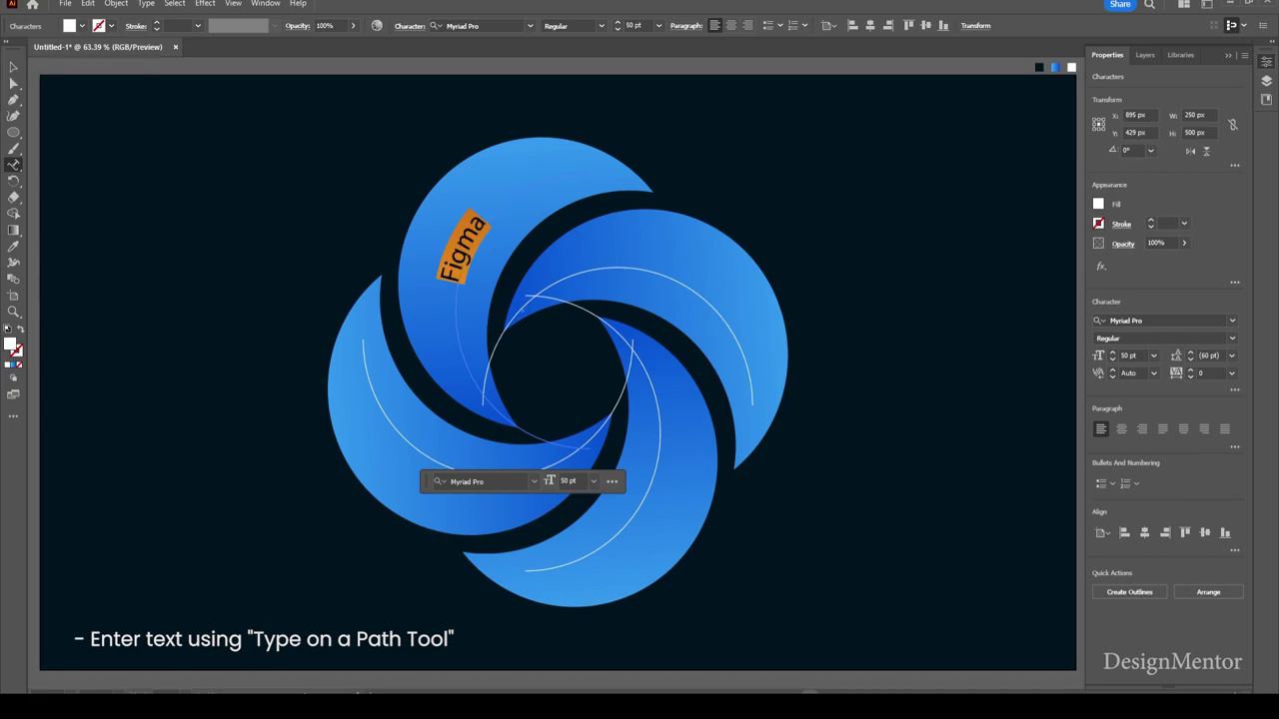
click(462, 25)
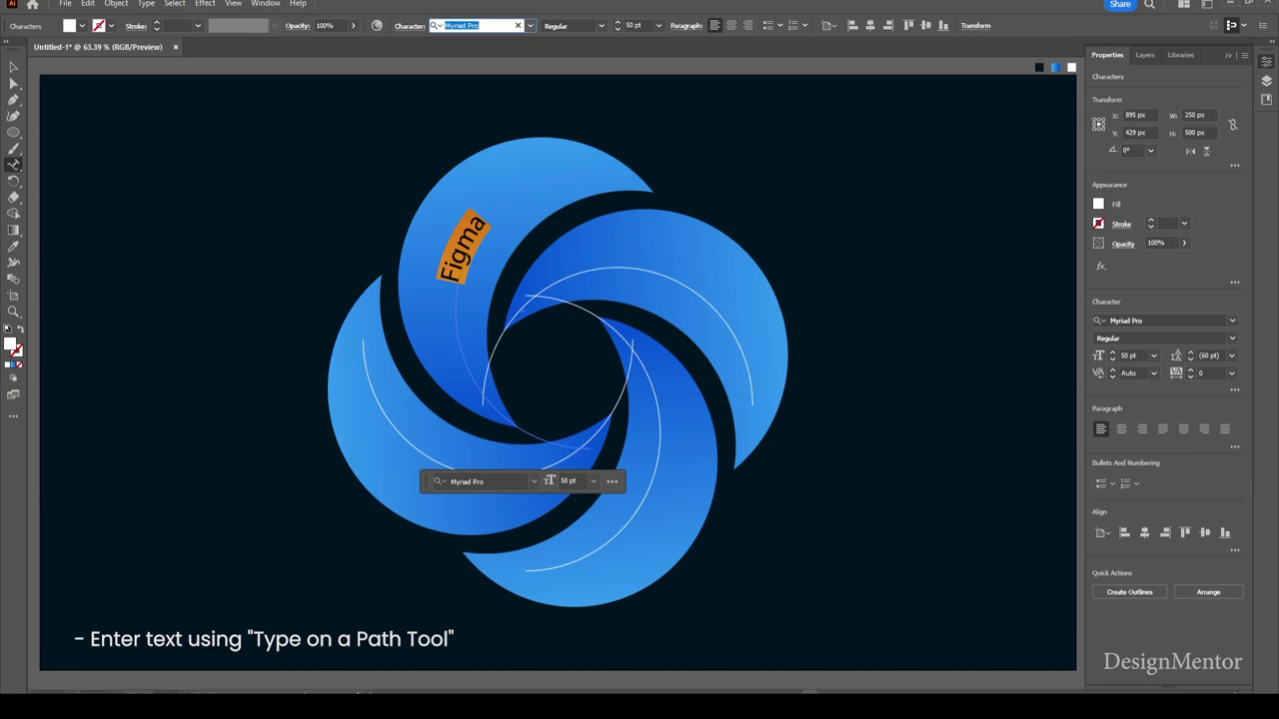
text(ga)
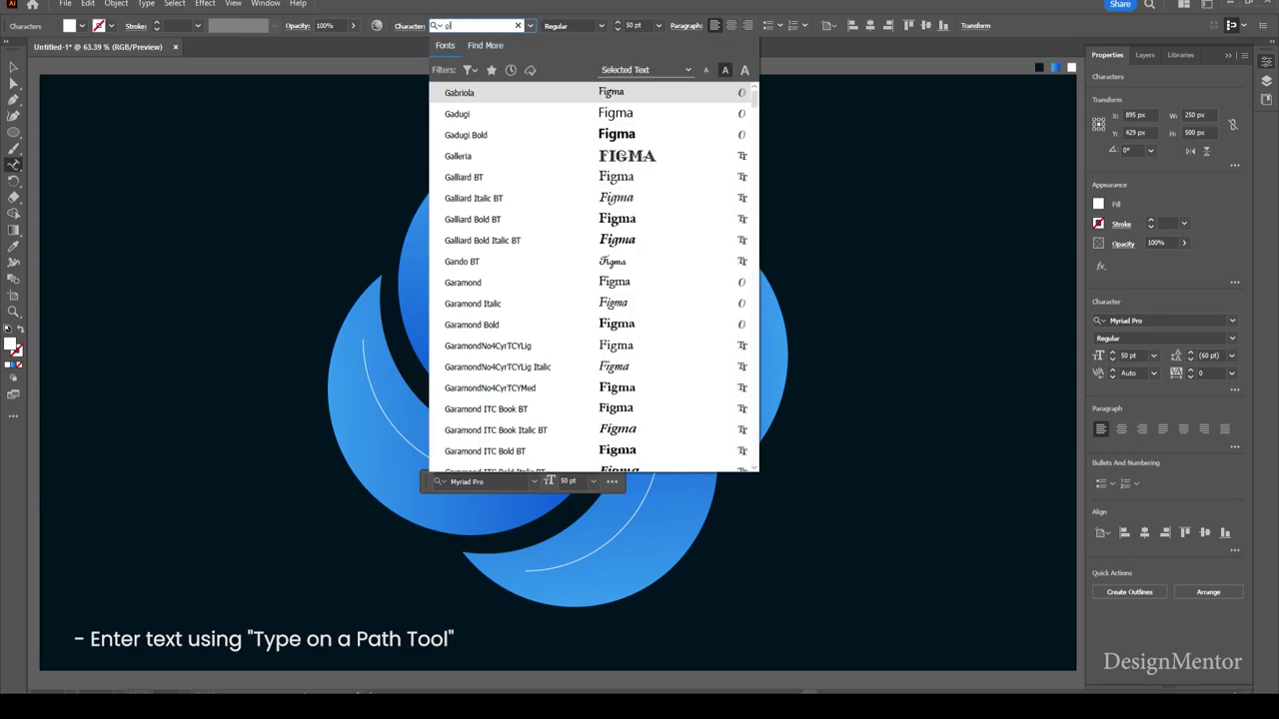
text(lroy)
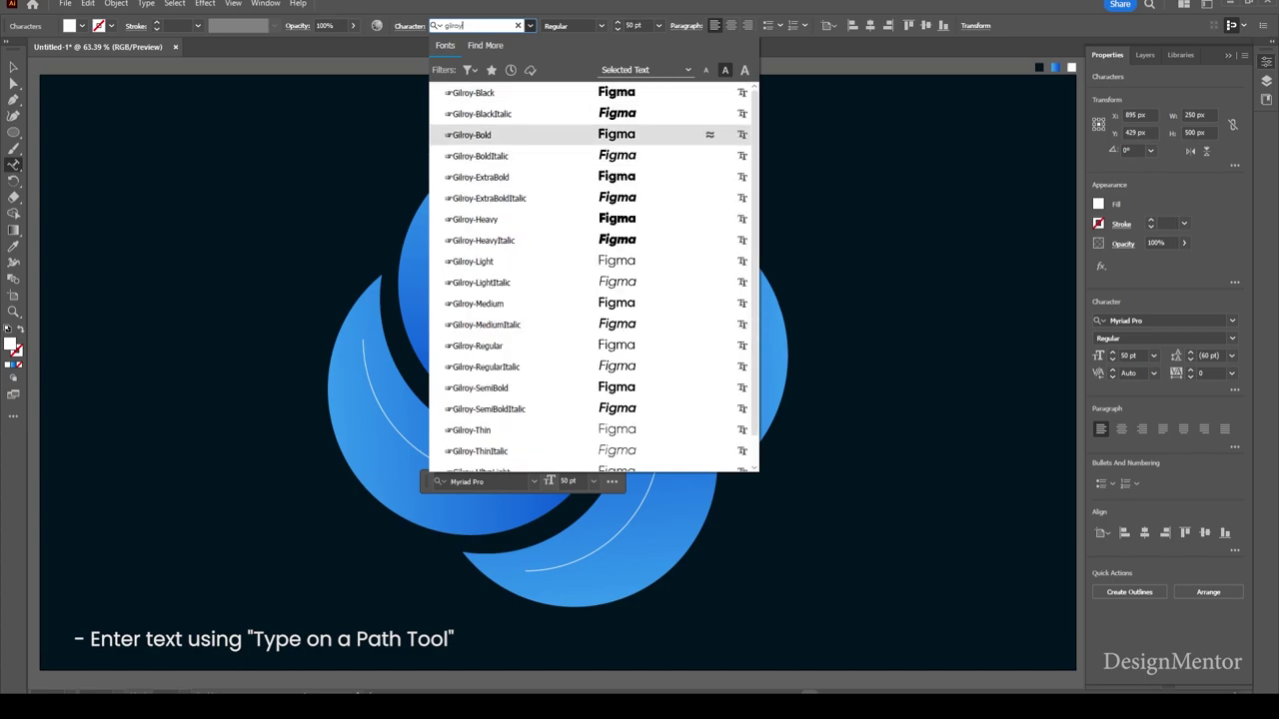
click(481, 177)
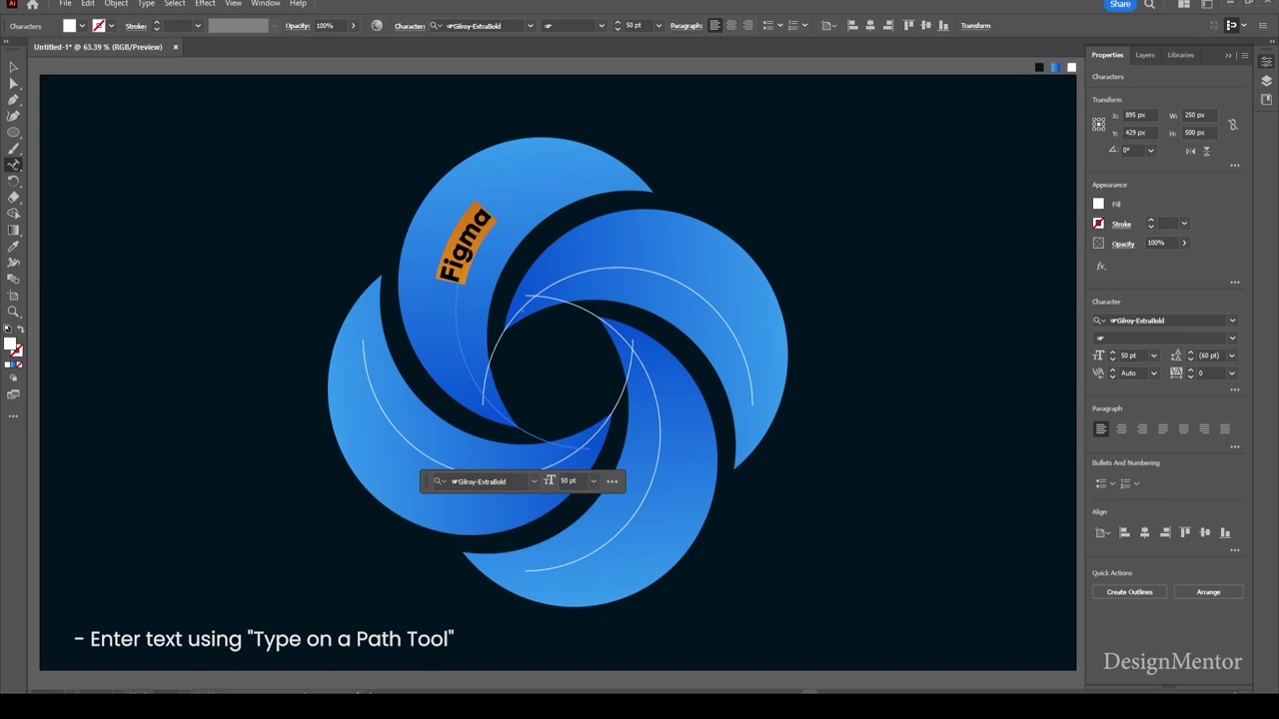
key(Escape)
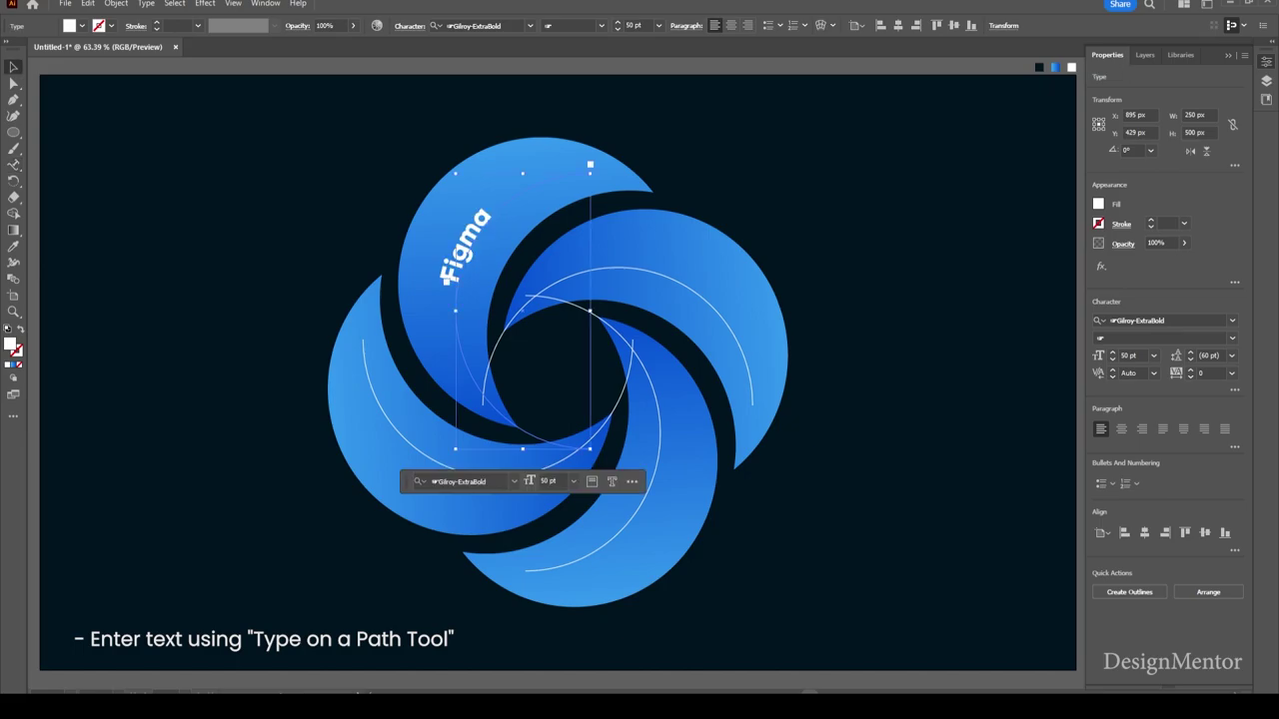
- Select all of the Figma path text and raise its size from 50 pt to 70 pt
click(527, 187)
click(479, 237)
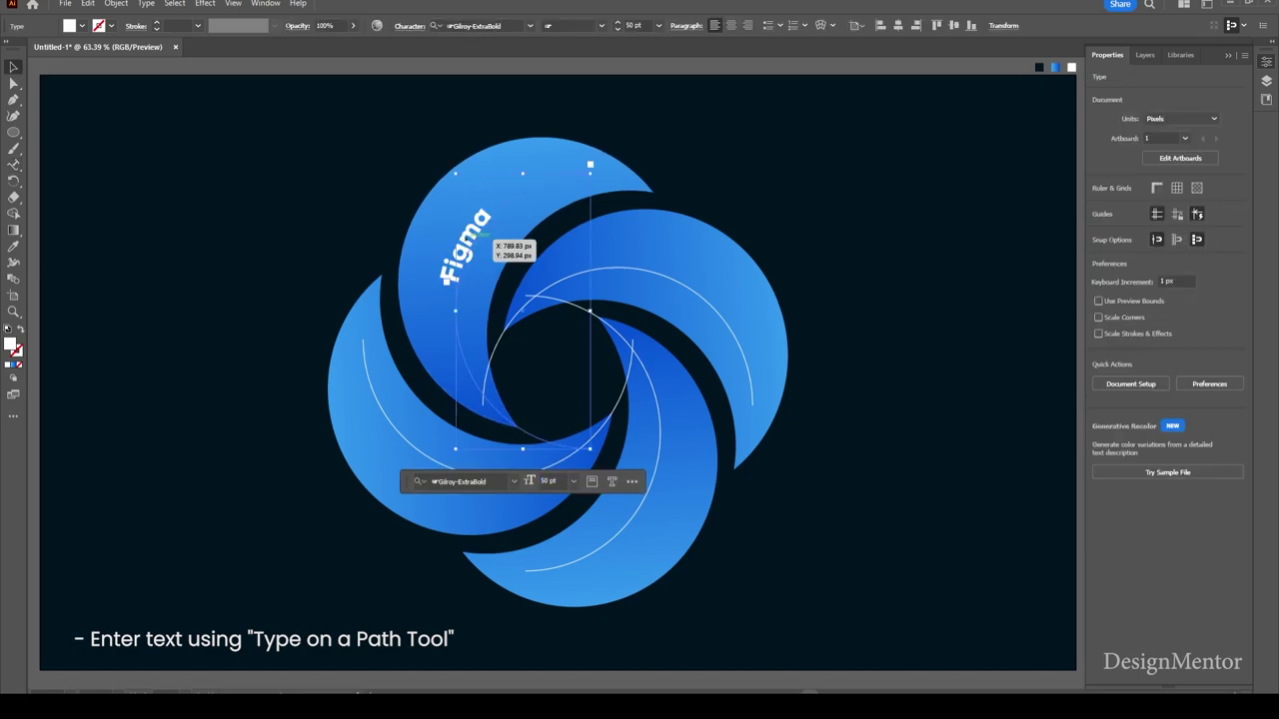
double_click(465, 245)
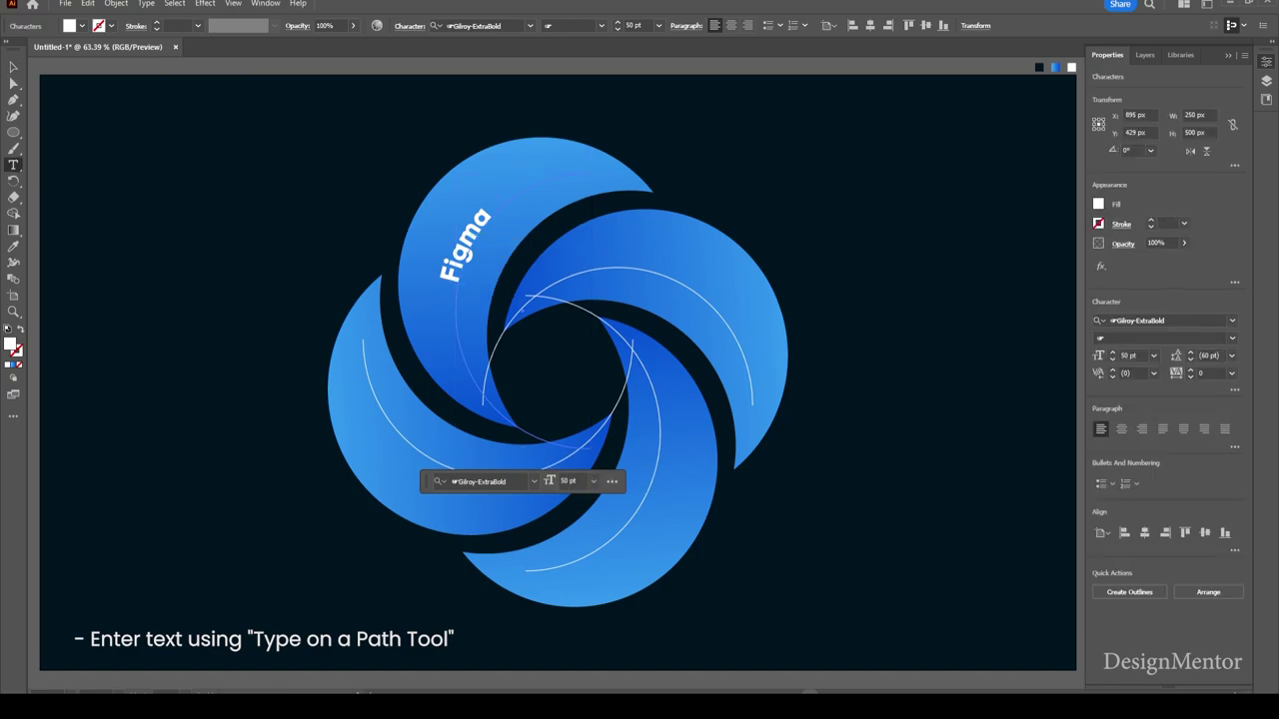
key(ctrl+a)
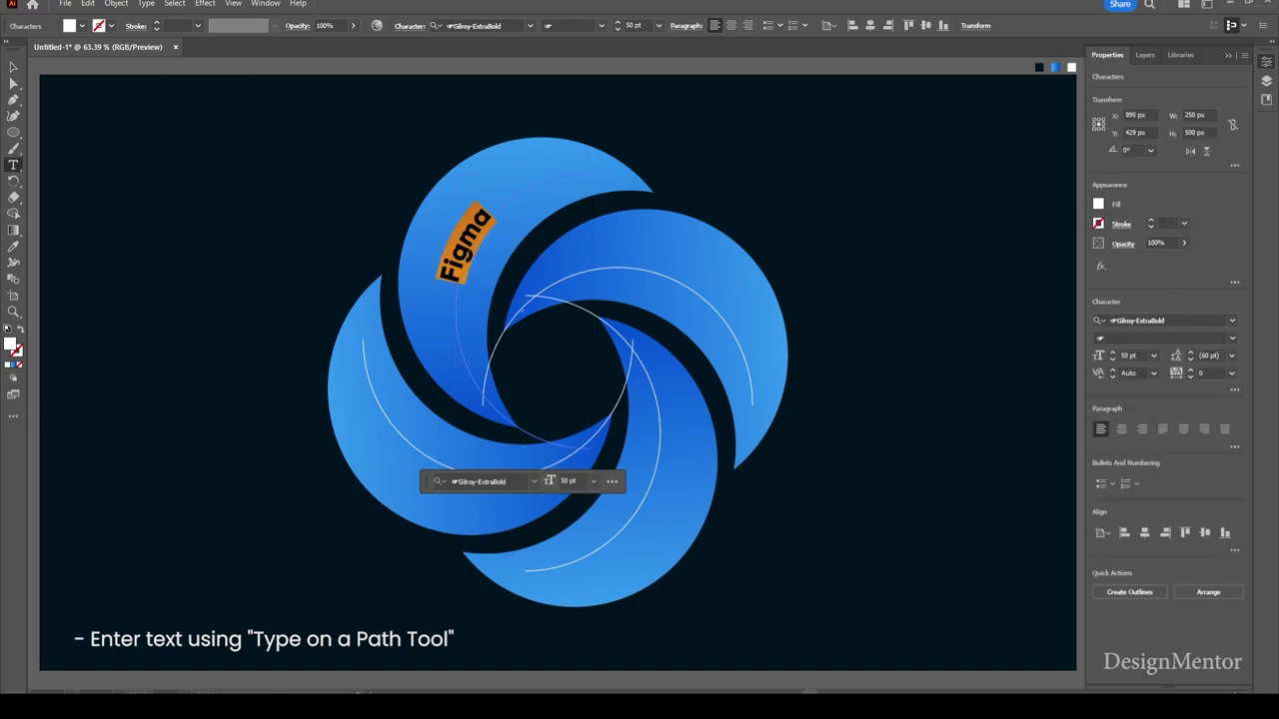
click(633, 25)
key(shift+Up)
key(shift+Up)
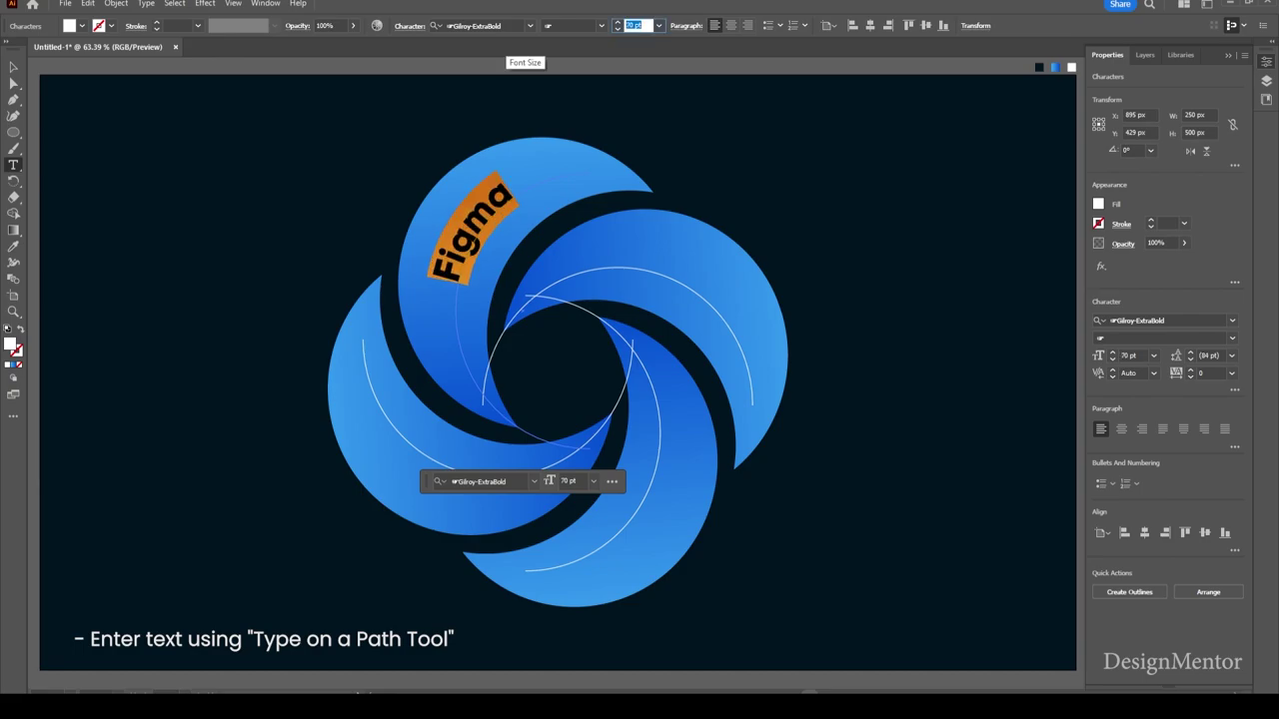
key(Escape)
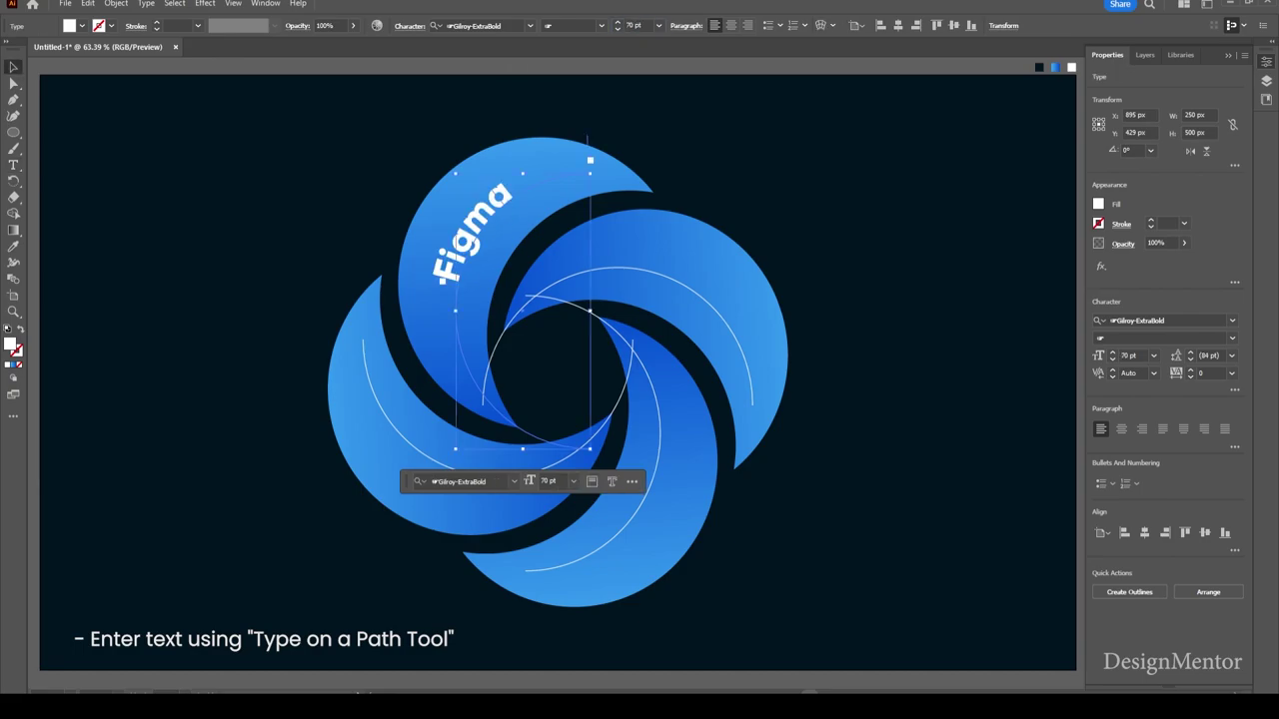
key(ctrl+shift+a)
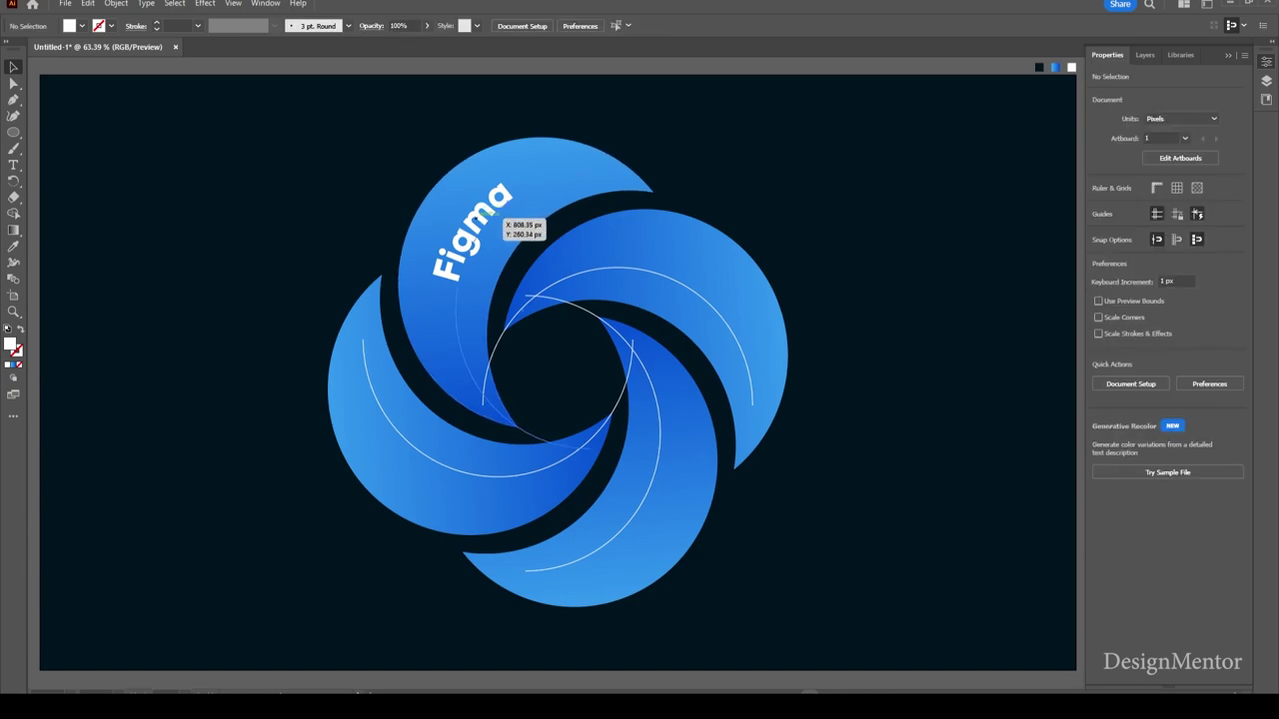
click(491, 213)
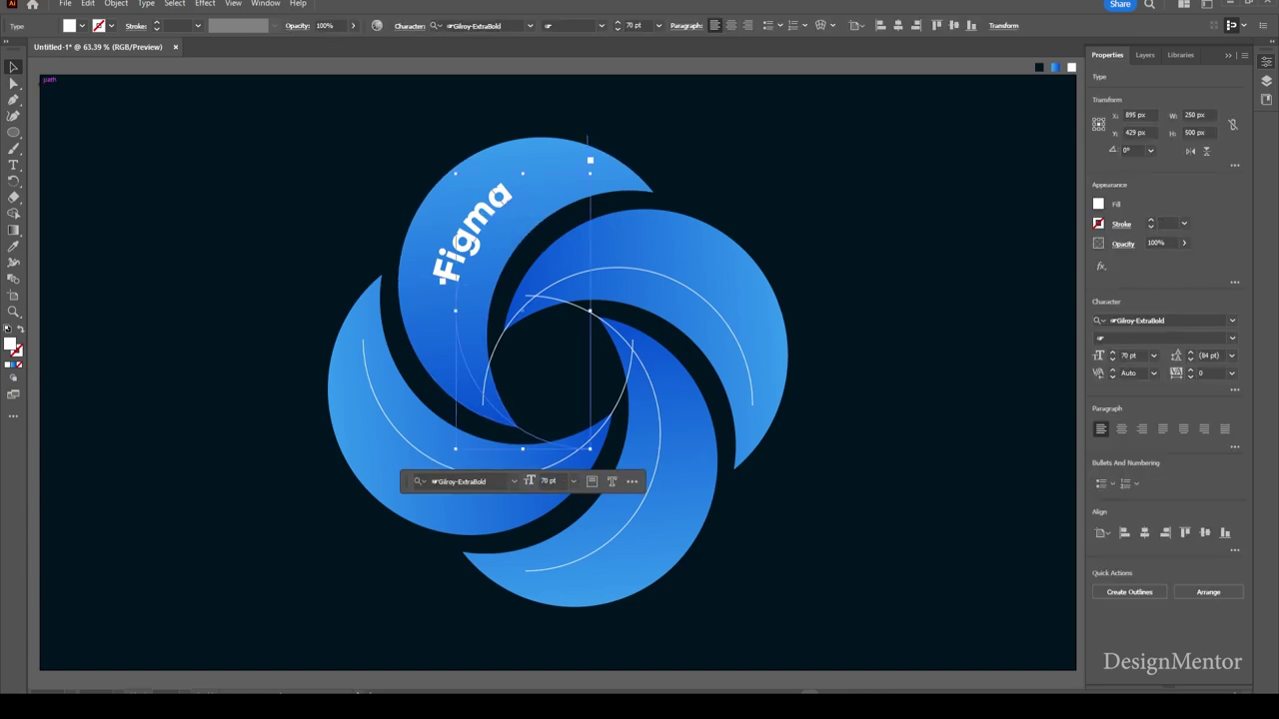
- Select the right-blade arc and the Figma label in turn to tell the spare arcs apart
key(ctrl+shift+a)
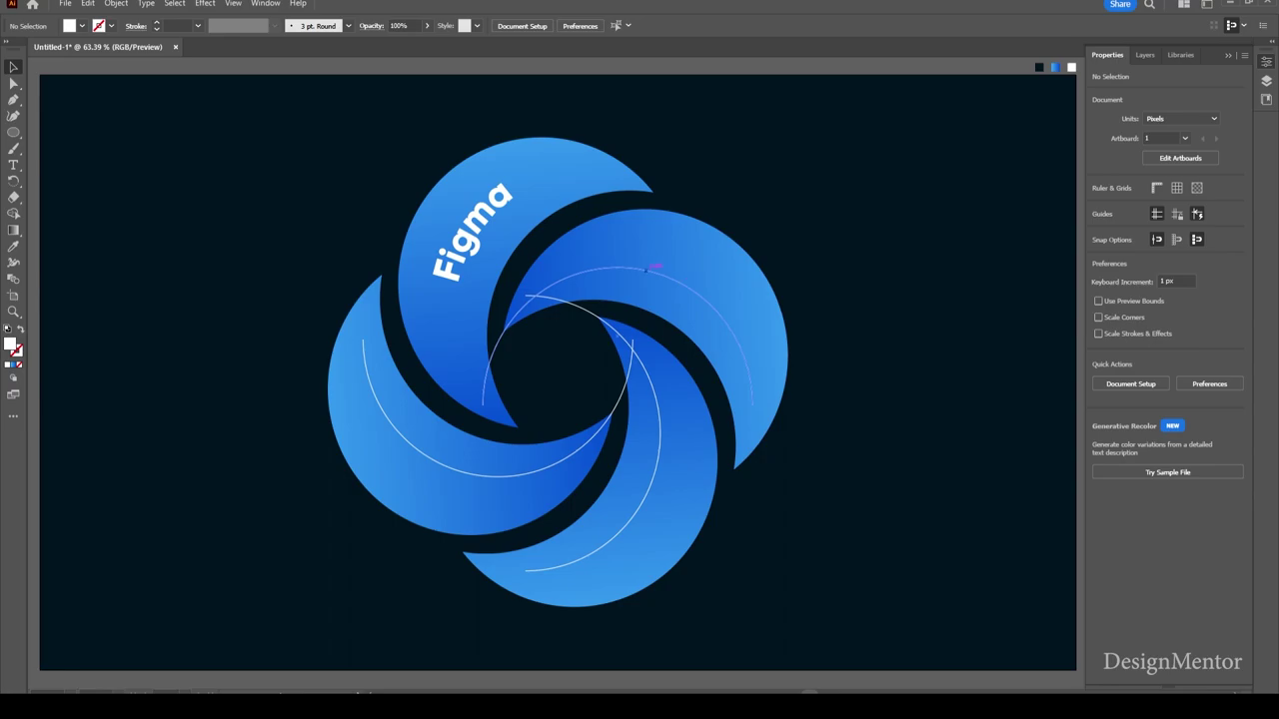
click(647, 268)
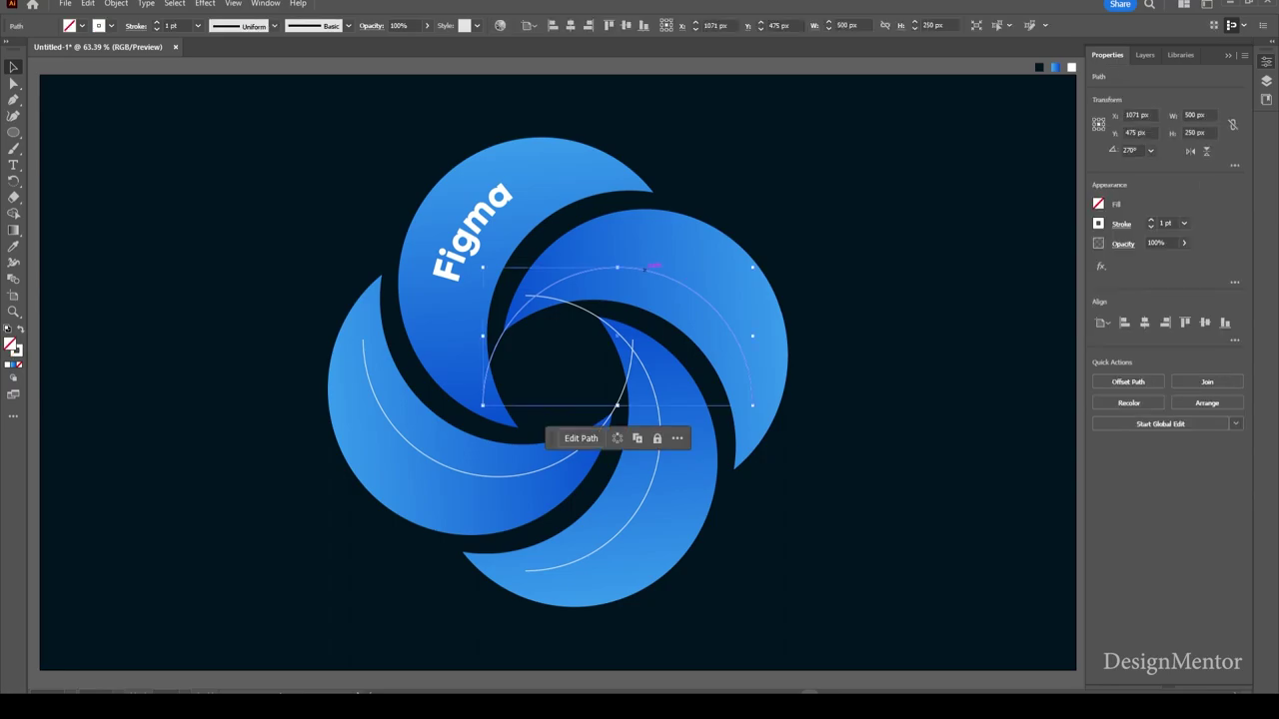
click(489, 214)
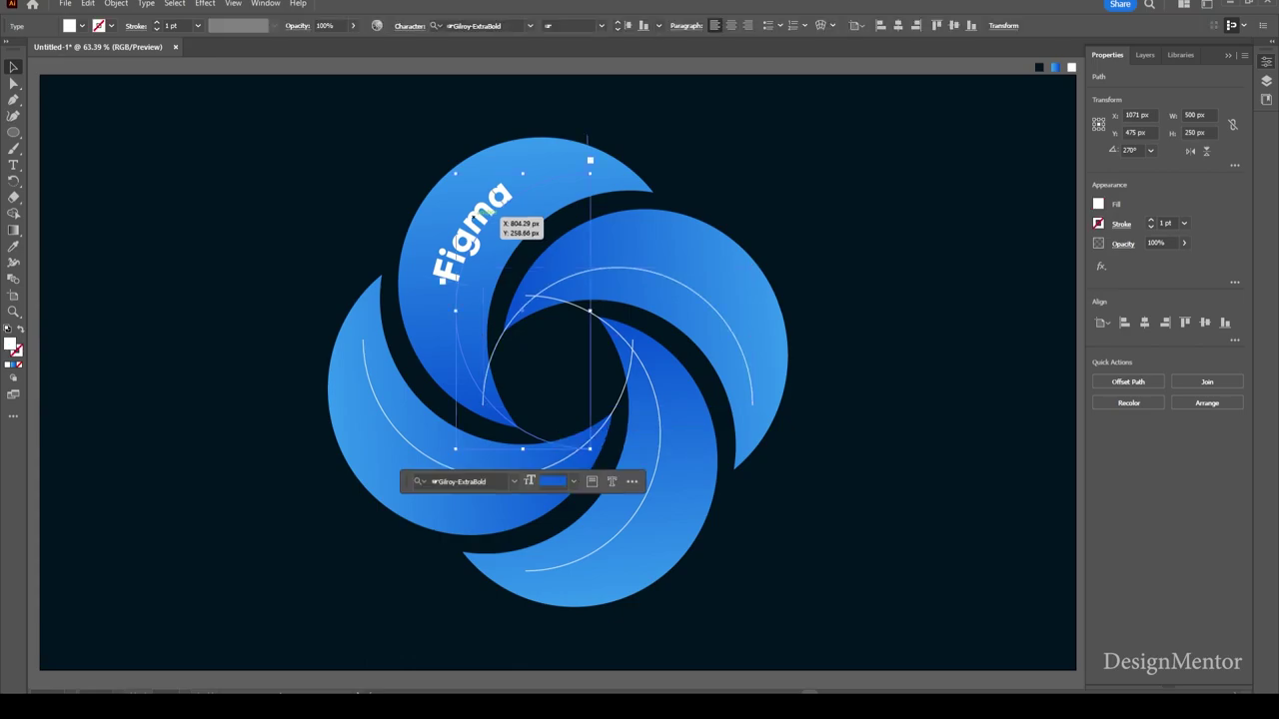
key(ctrl+shift+a)
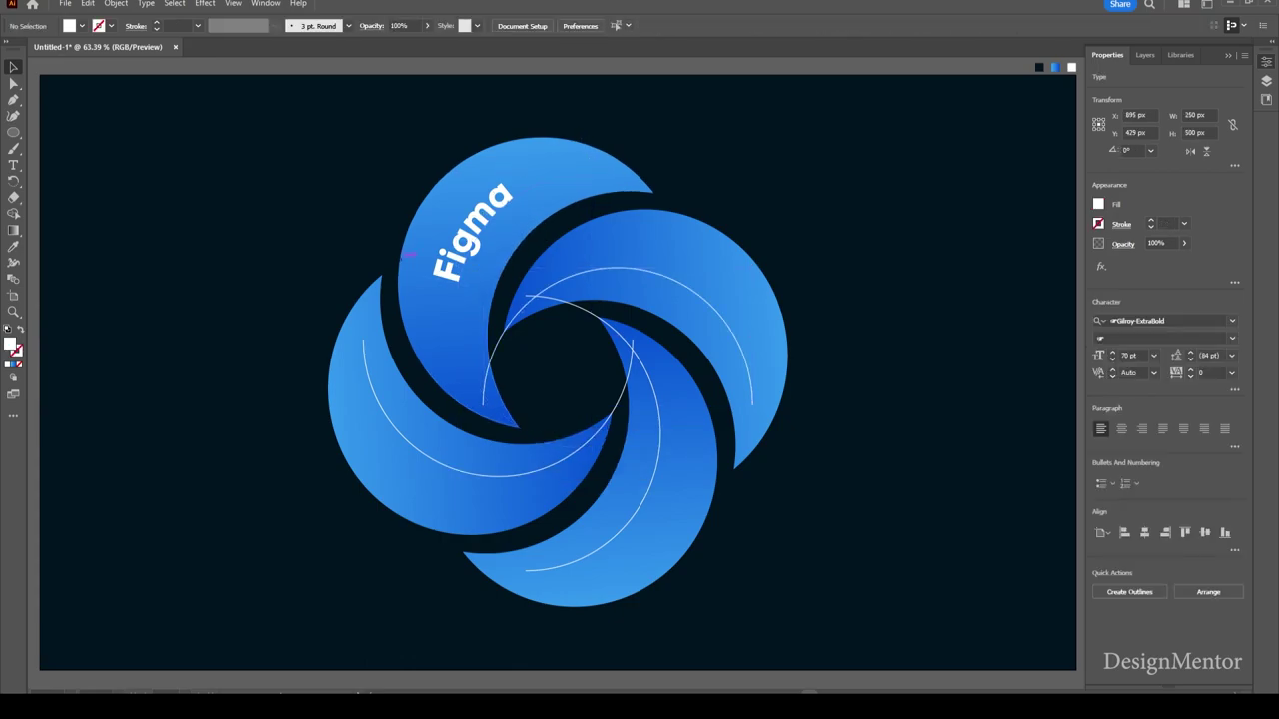
click(455, 264)
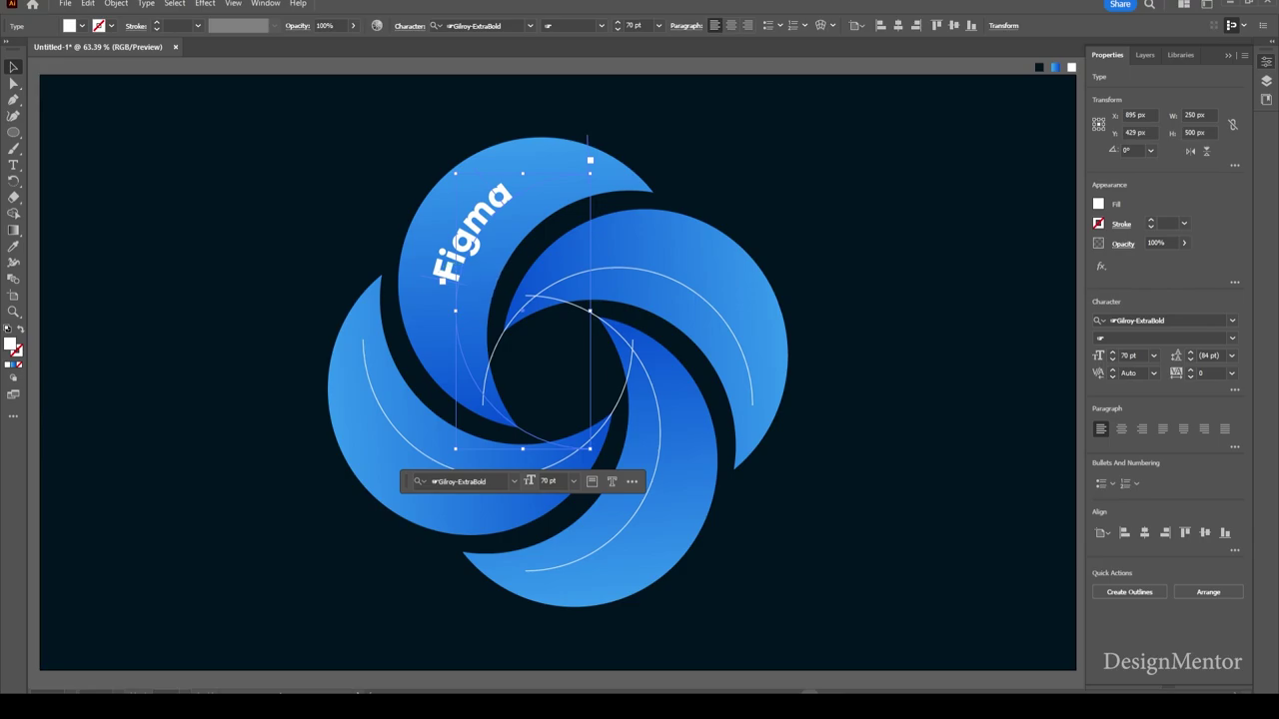
key(ctrl+shift+a)
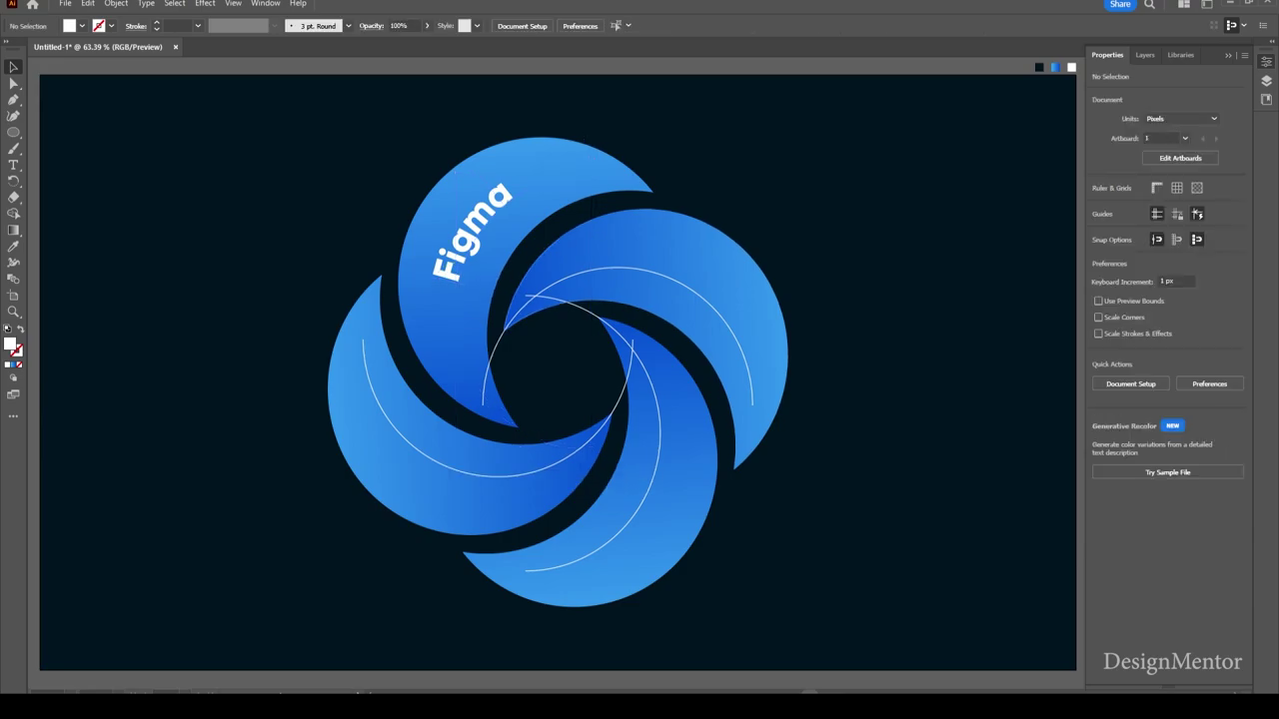
- Delete the upper-right, long right-hand and lower-centre thin white arcs
click(652, 268)
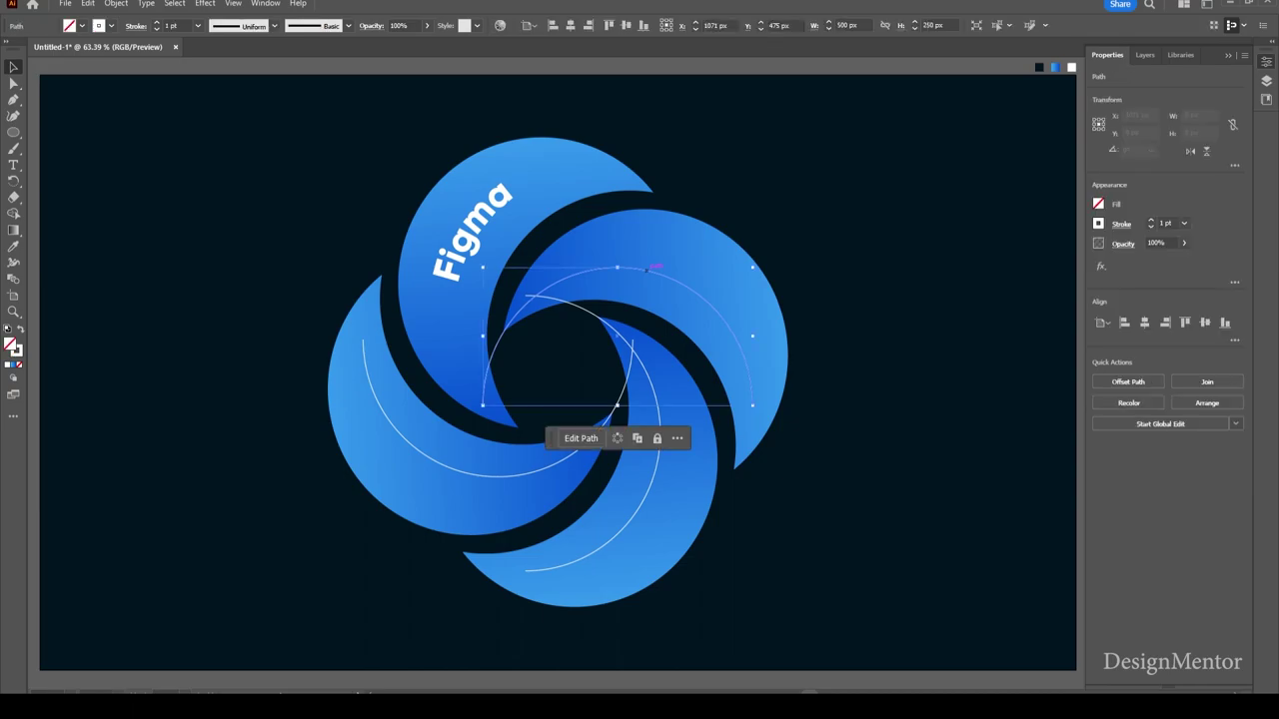
key(Delete)
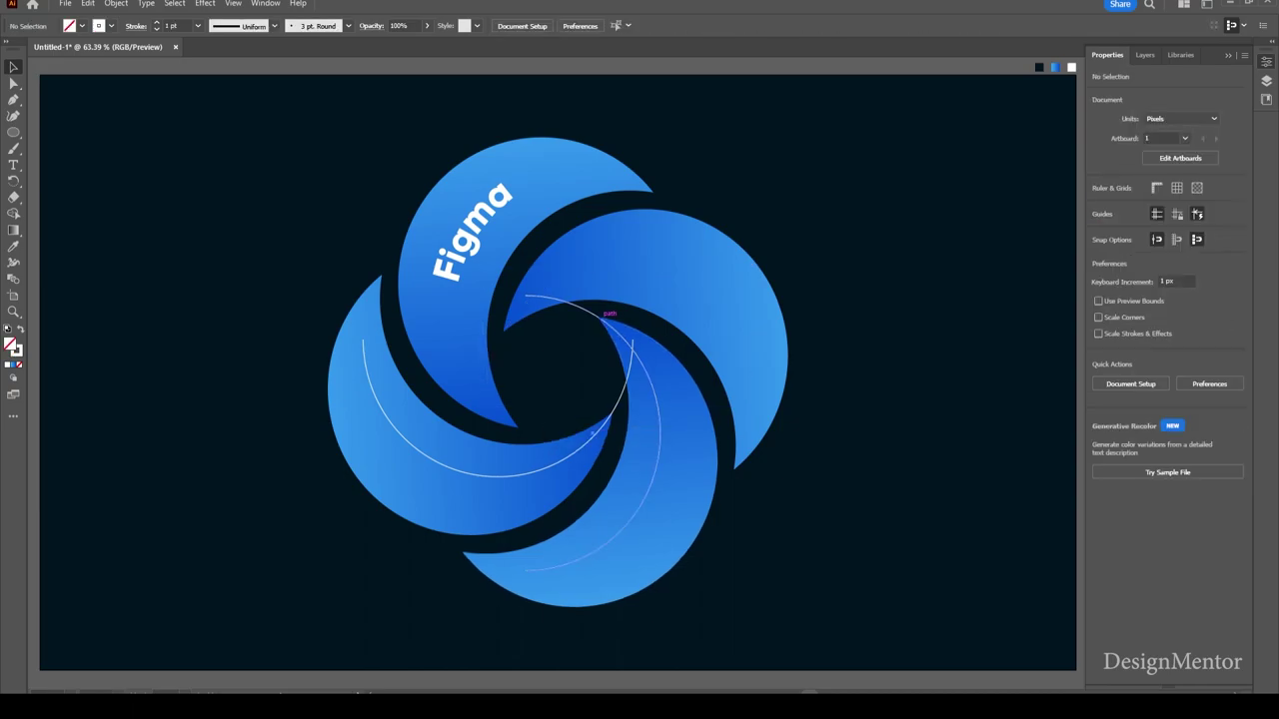
click(606, 314)
key(Delete)
click(629, 388)
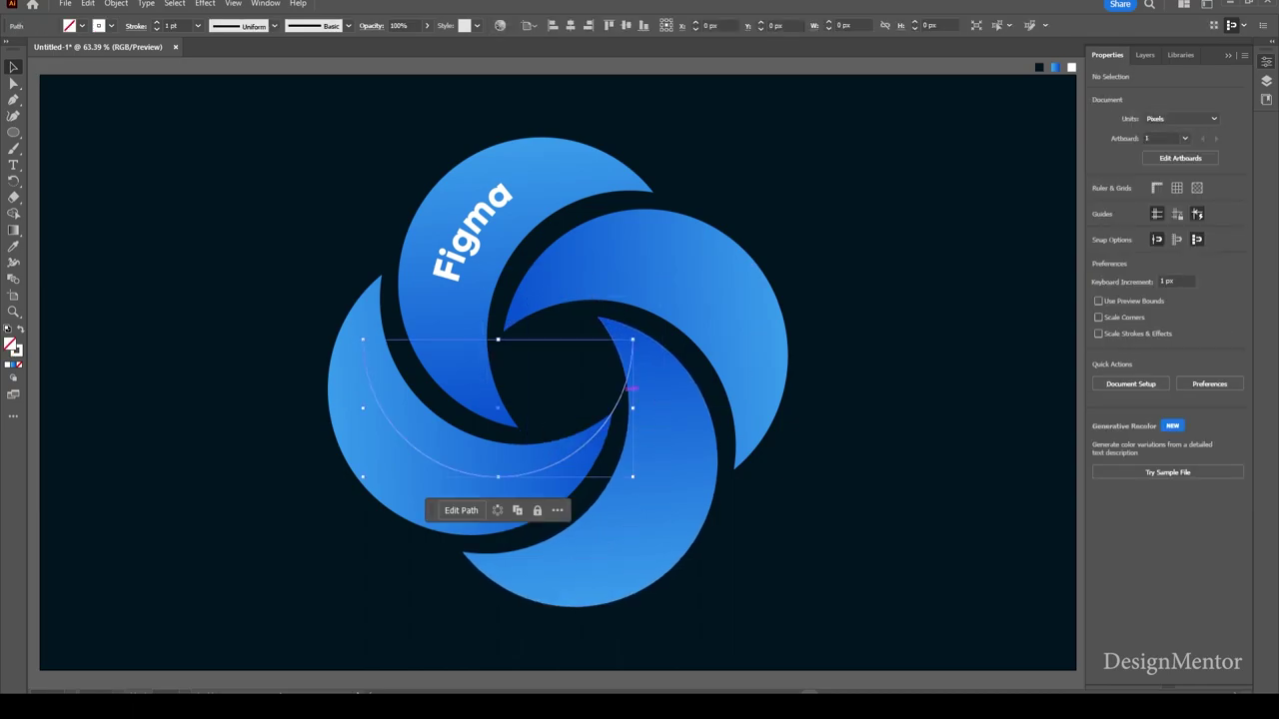
key(Delete)
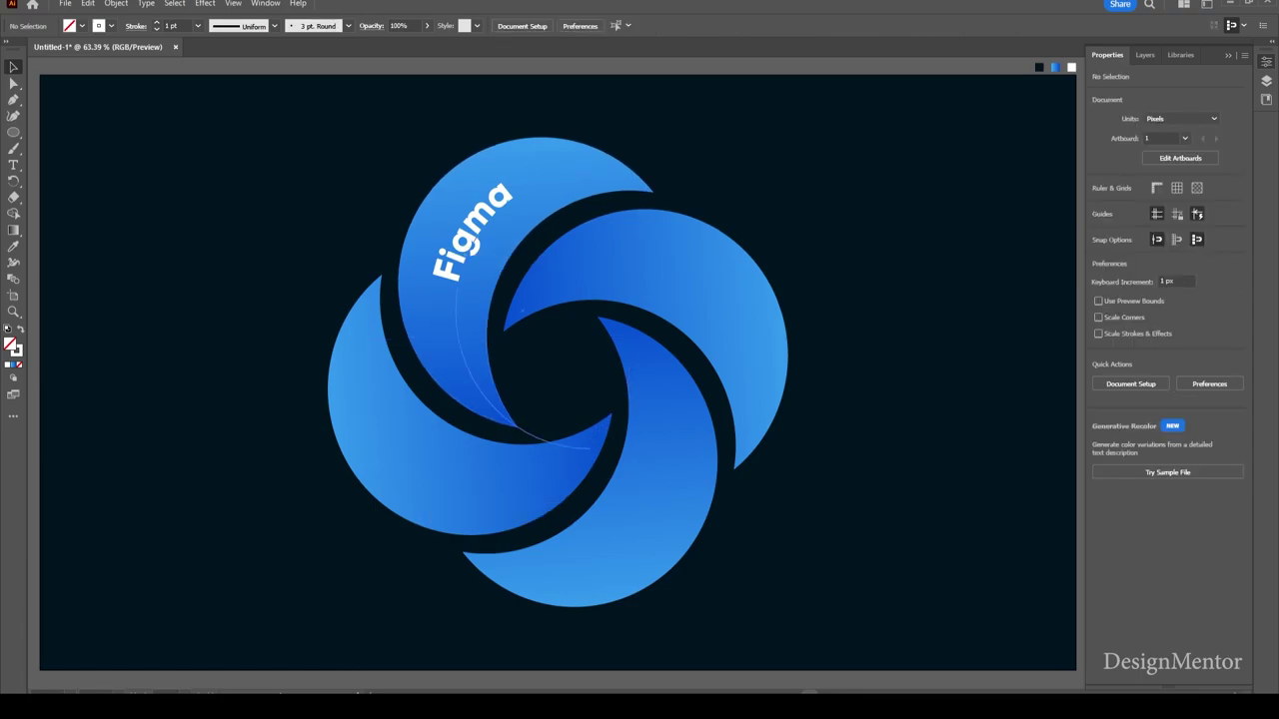
click(589, 160)
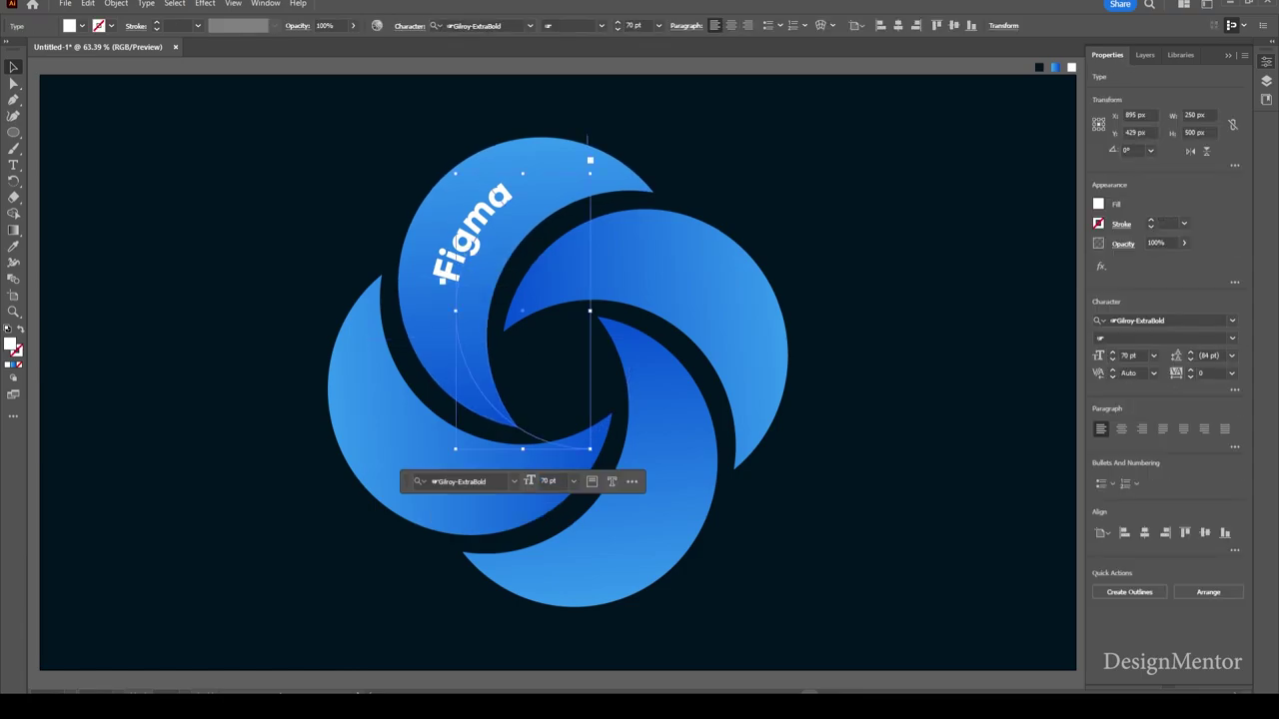
- Make three 90° rotated copies of the Figma label around the logo centre
key(r)
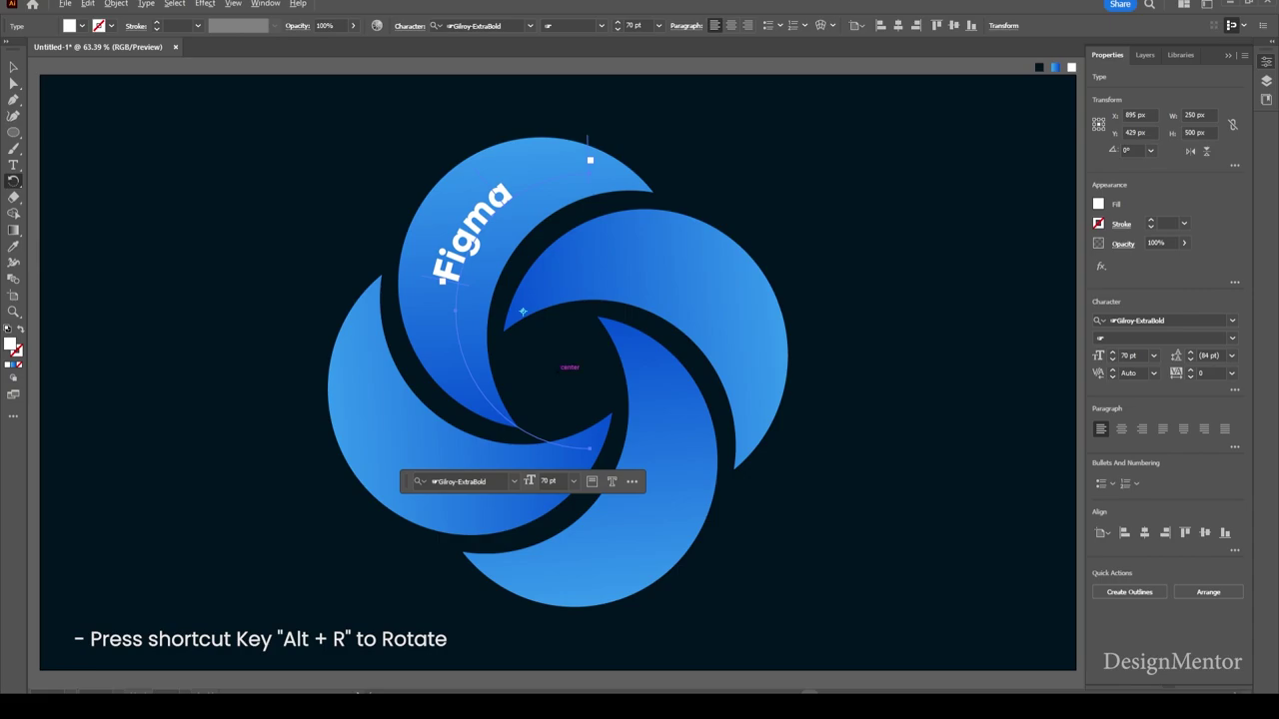
alt+click(557, 373)
key(Return)
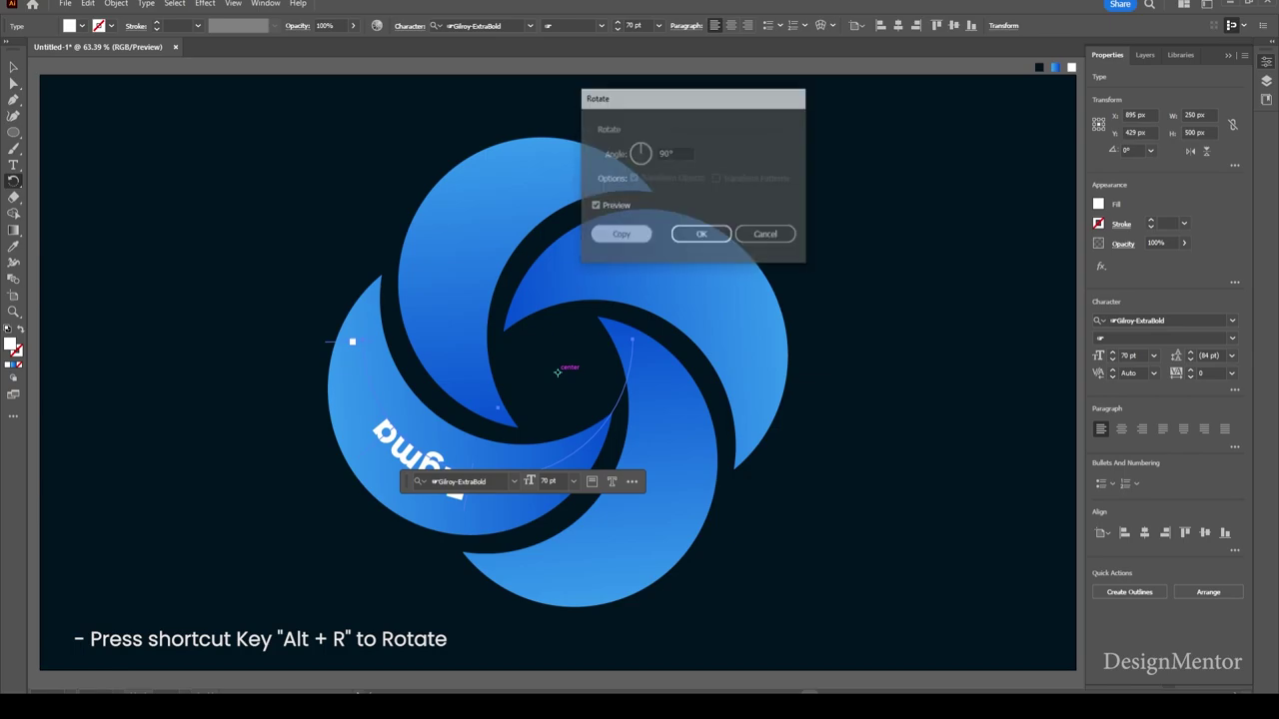
key(ctrl+d)
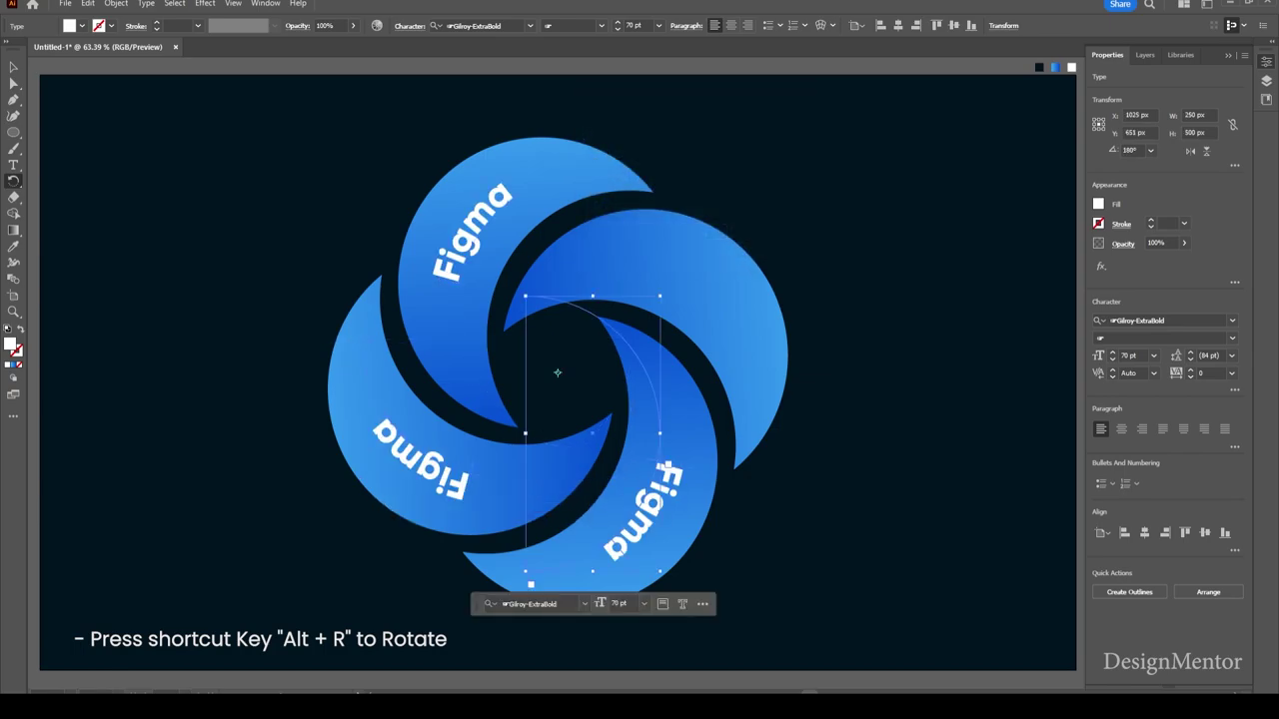
key(ctrl+d)
- Retype the upper-right blade's label from 'Figma' to 'Adobe XD'
key(v)
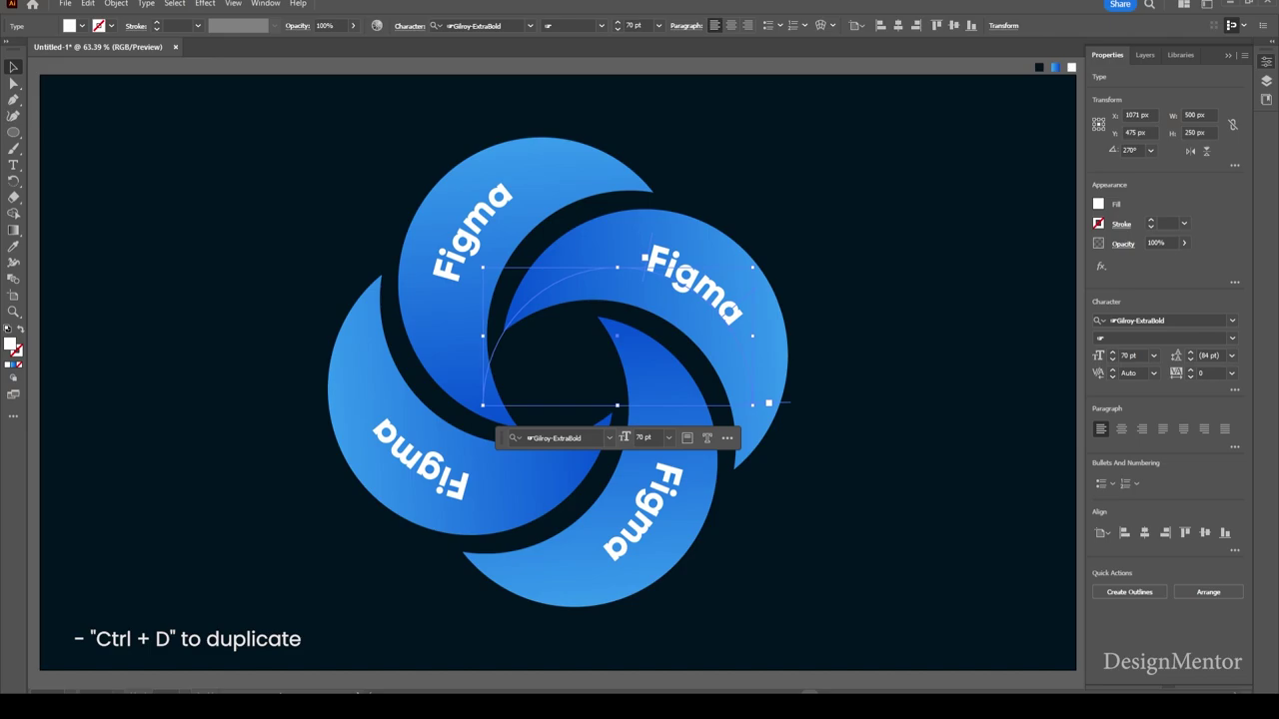
key(t)
key(ctrl+a)
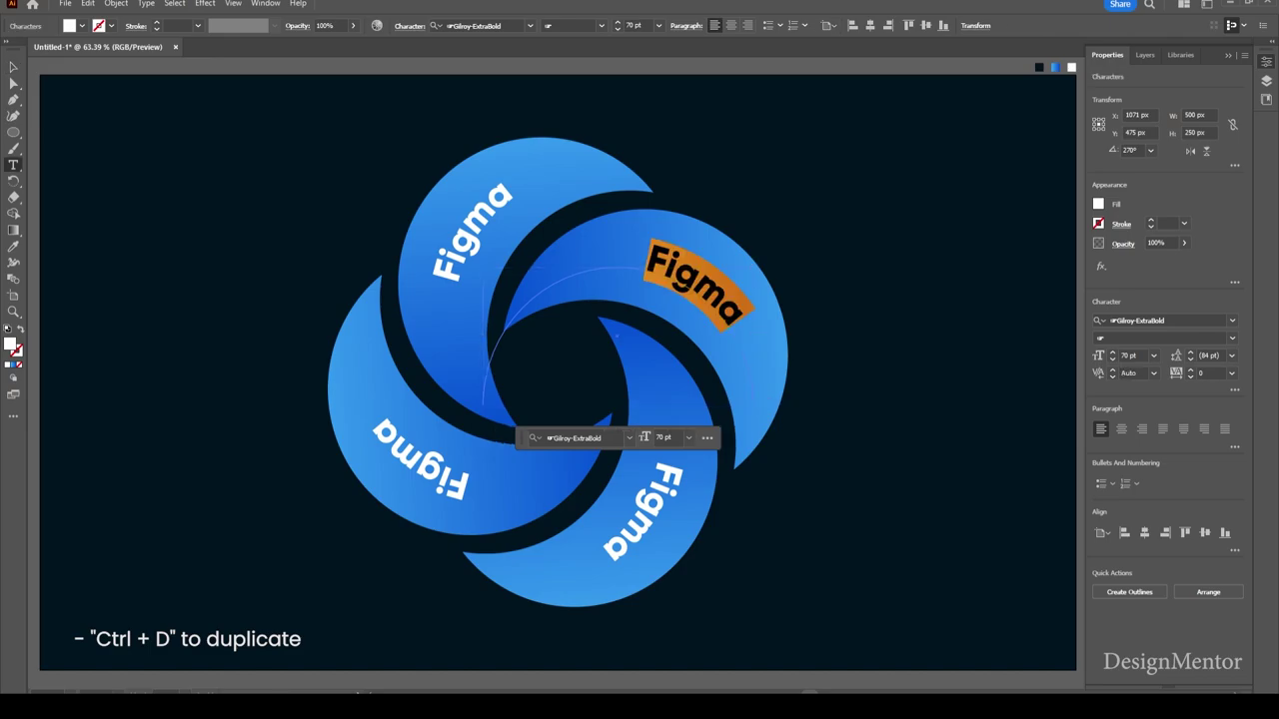
text(A)
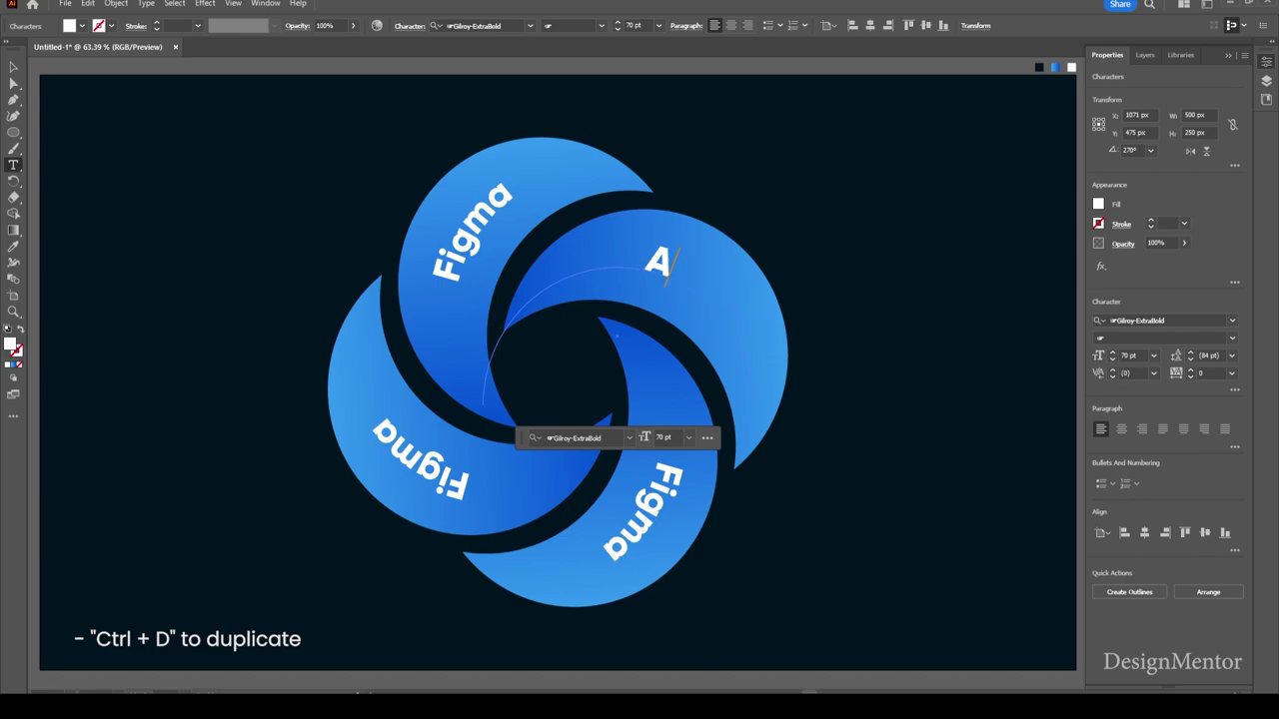
text(dobe X)
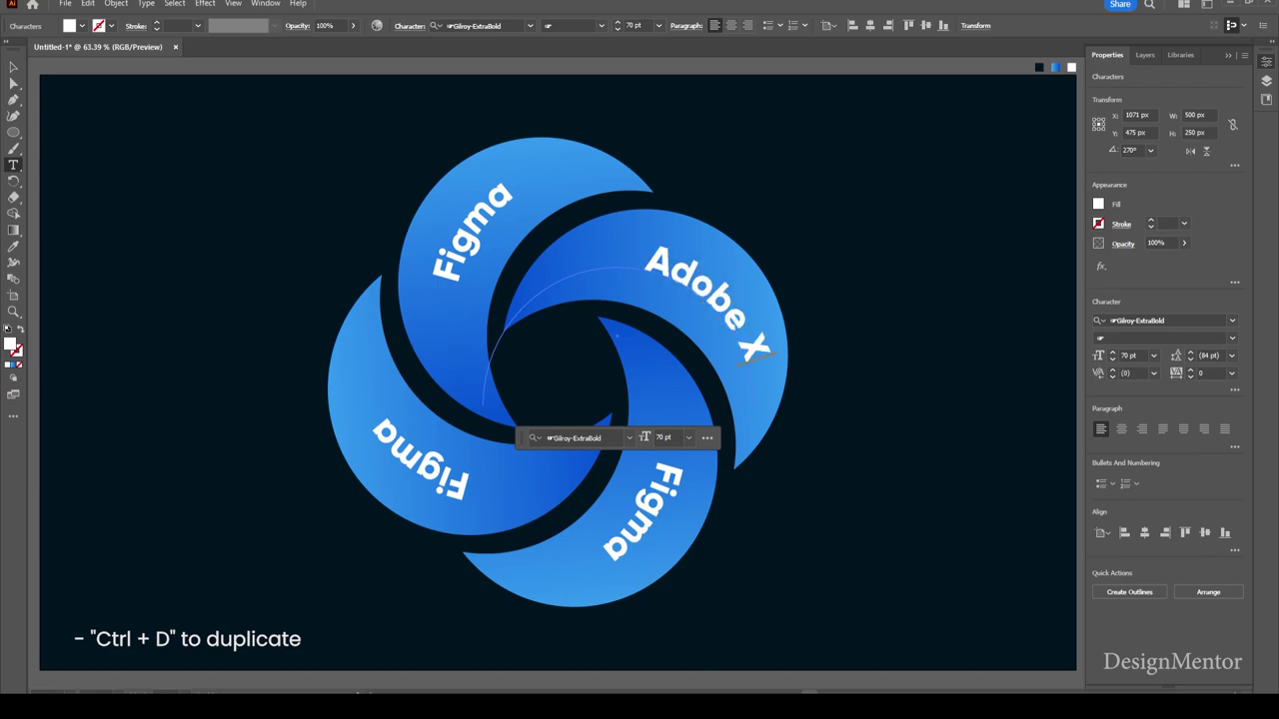
text(D)
click(647, 254)
key(Escape)
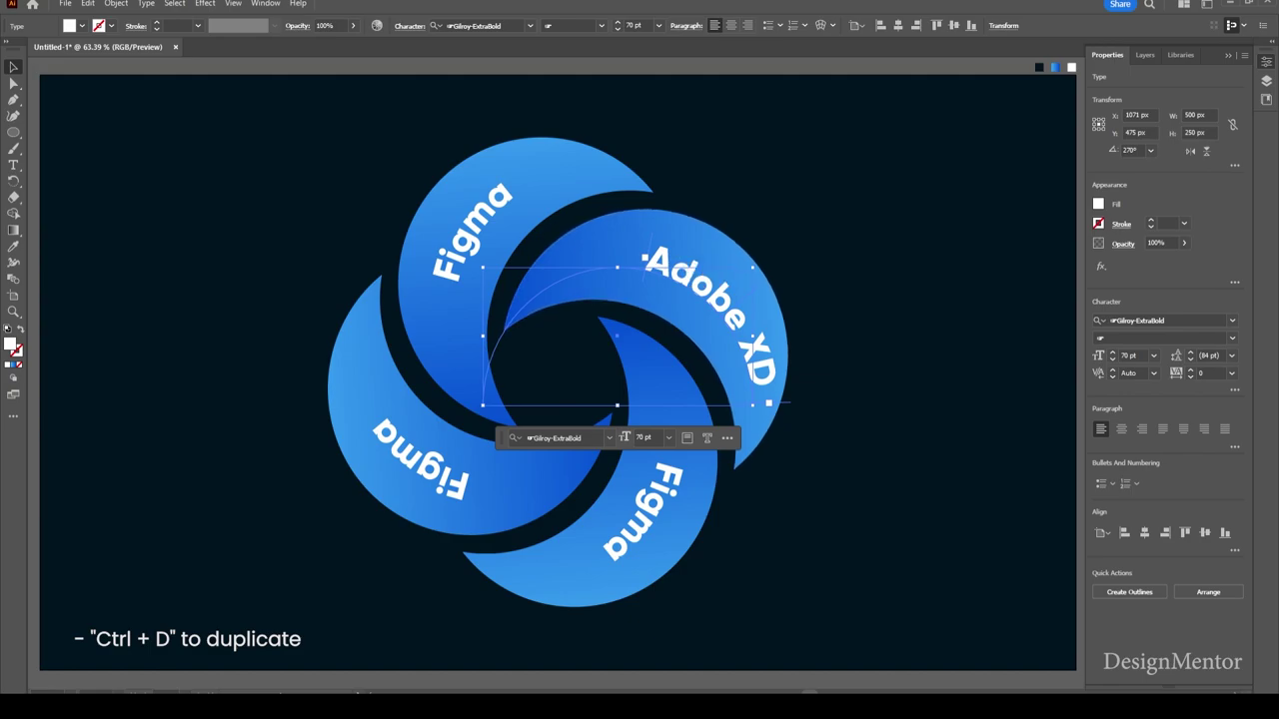
- Slide the Adobe XD path text back along its curve to centre it on the blade
key(t)
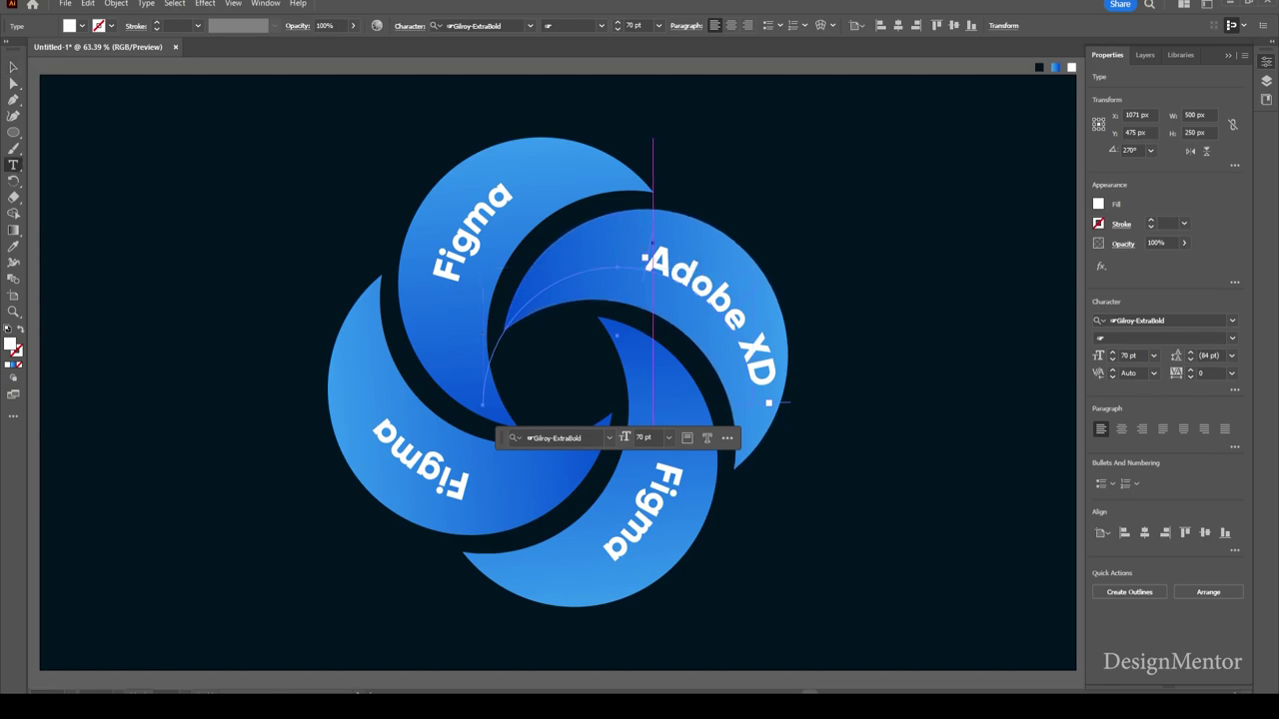
key(Escape)
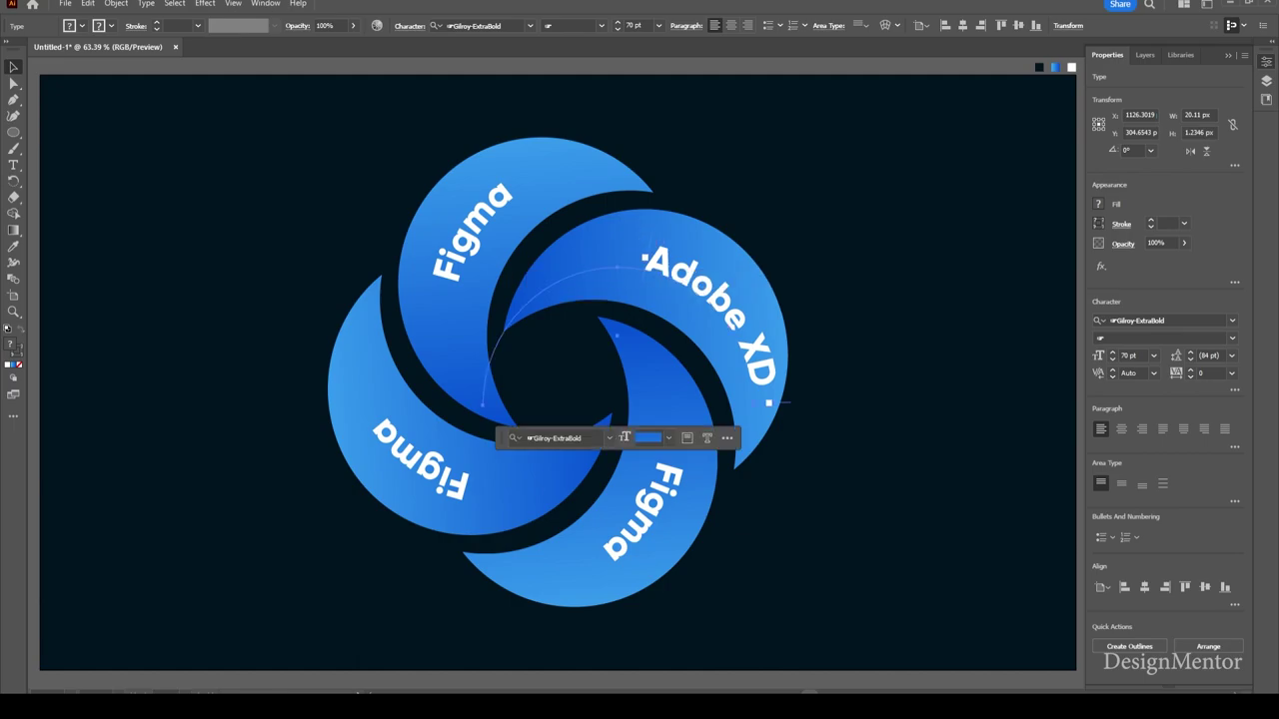
key(s)
key(v)
key(ctrl+shift+a)
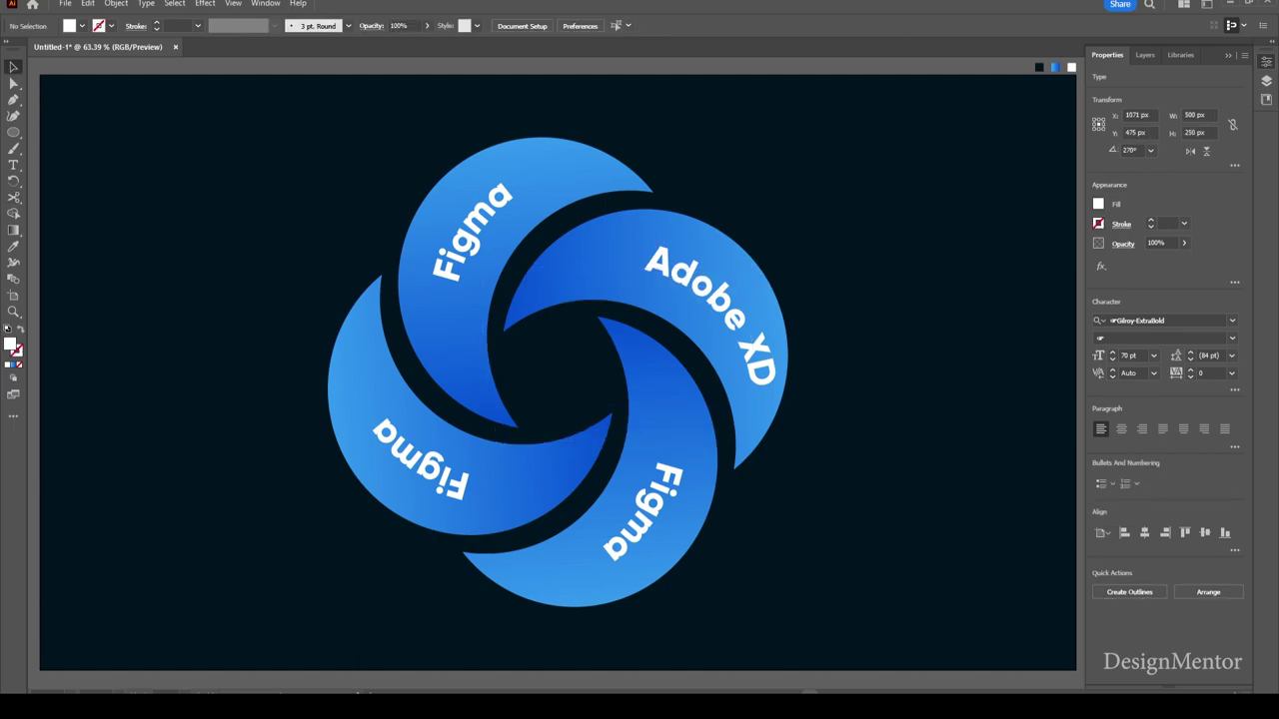
click(722, 288)
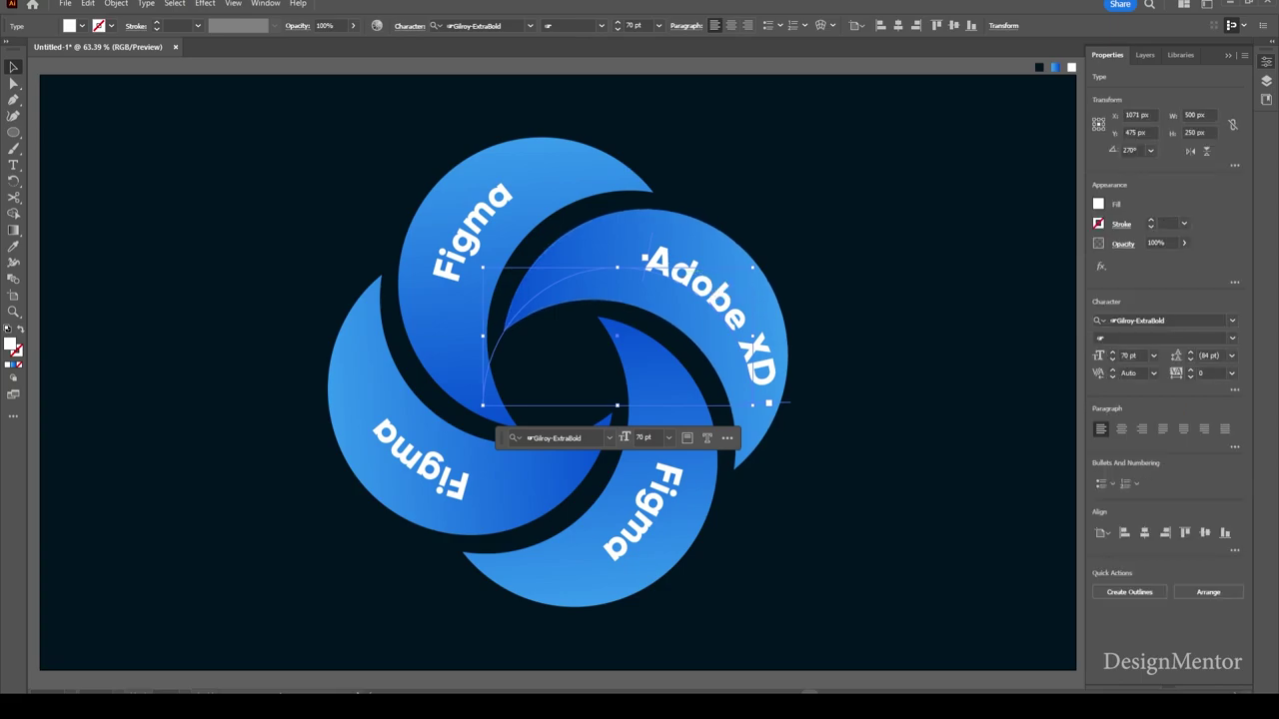
mouse_move(645, 258)
mouse_down()
mouse_move(644, 246)
mouse_move(612, 249)
mouse_up()
key(ctrl+shift+a)
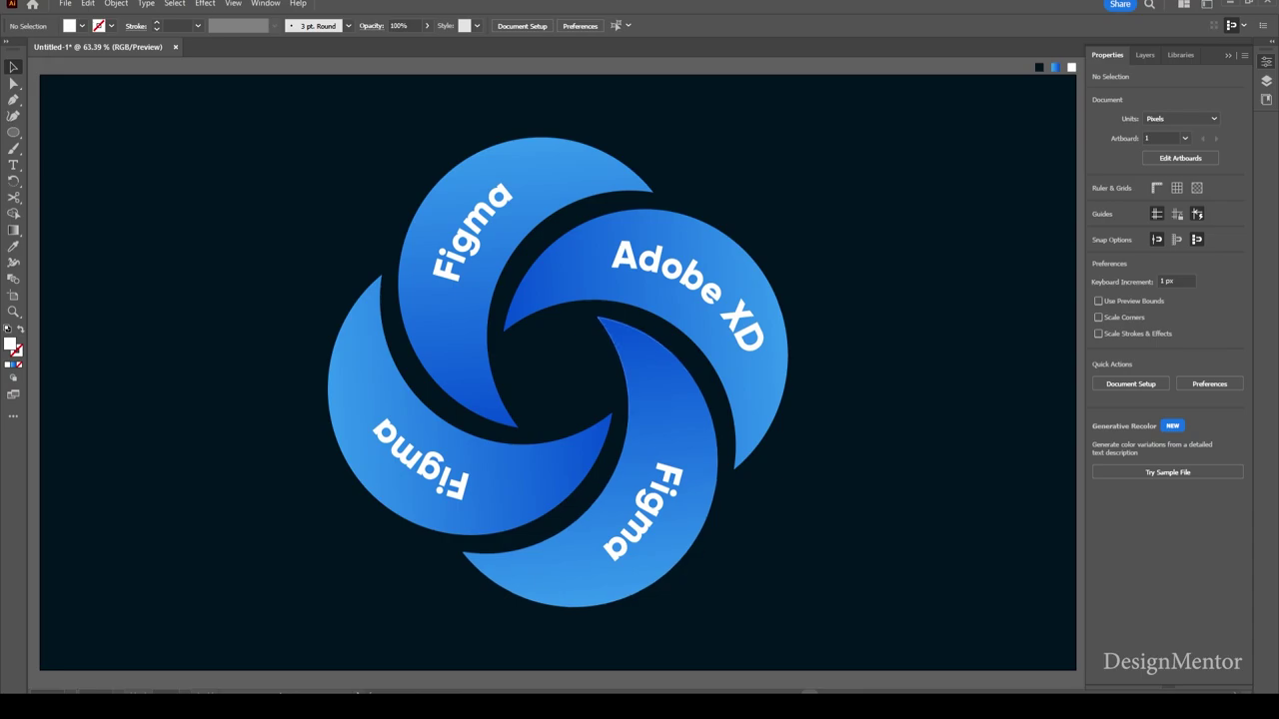
- Slide the lower-right Figma label up its curve along the right blade
click(599, 420)
key(t)
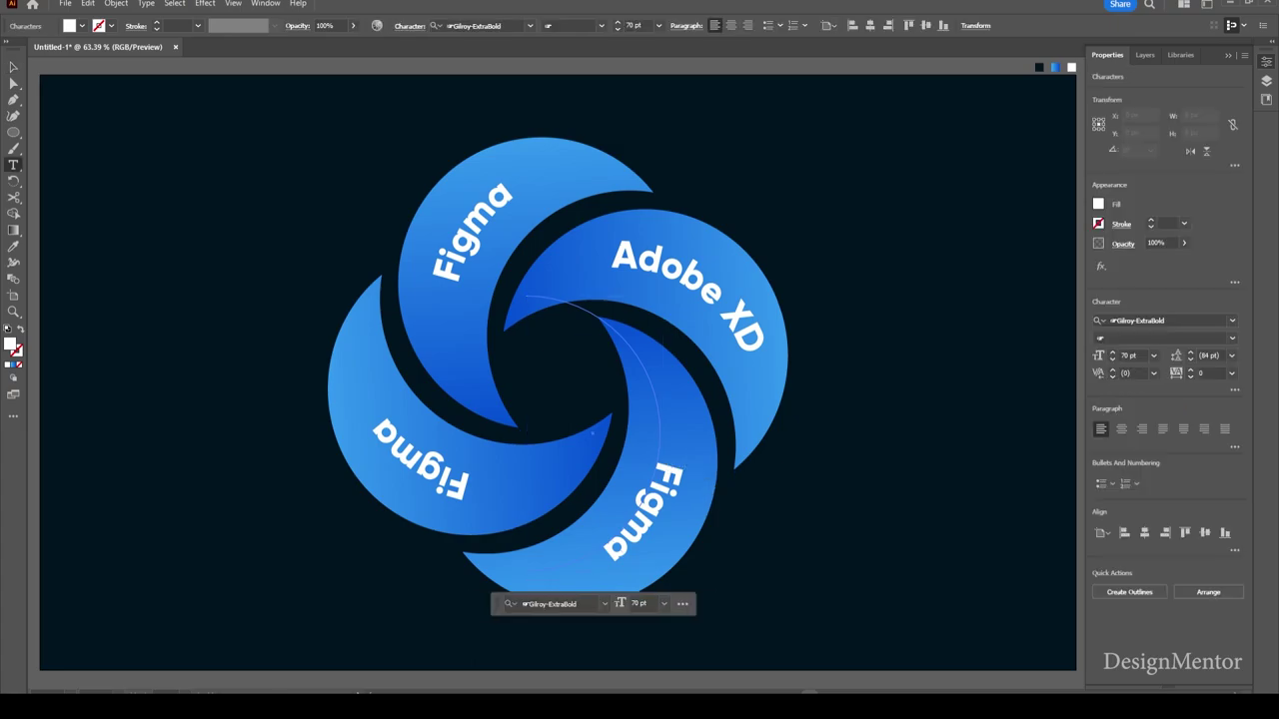
double_click(645, 511)
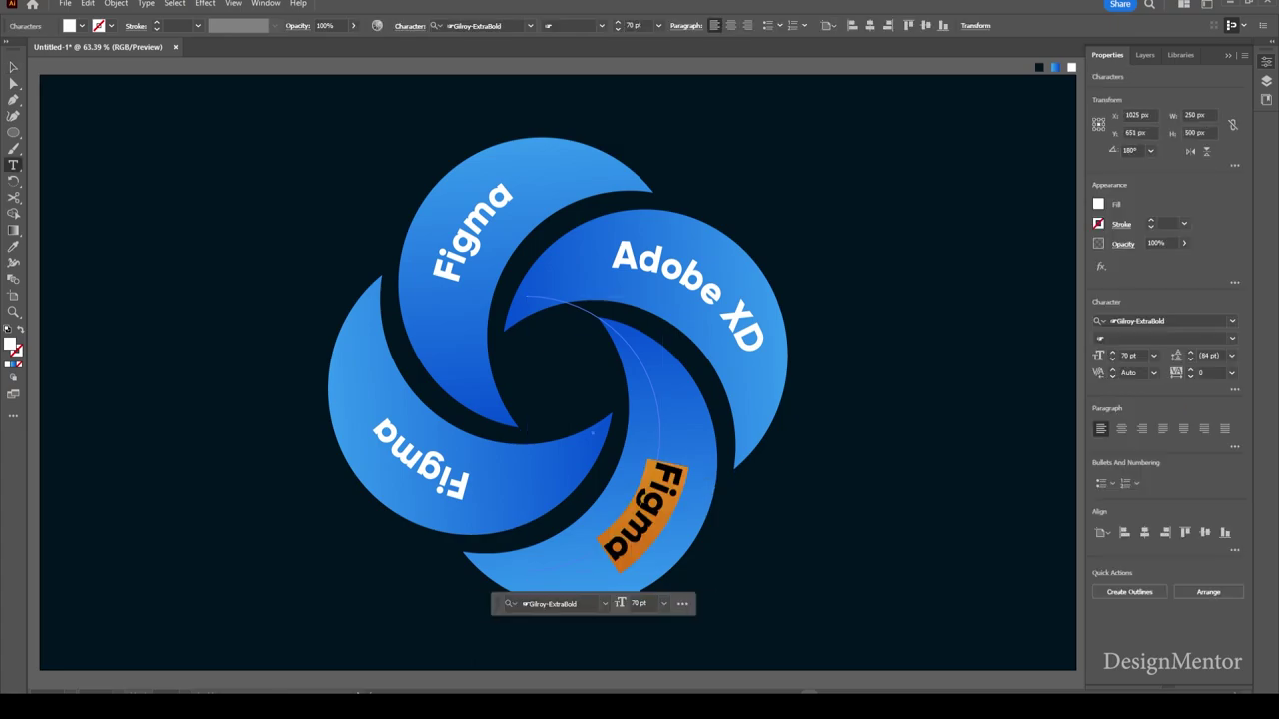
key(Escape)
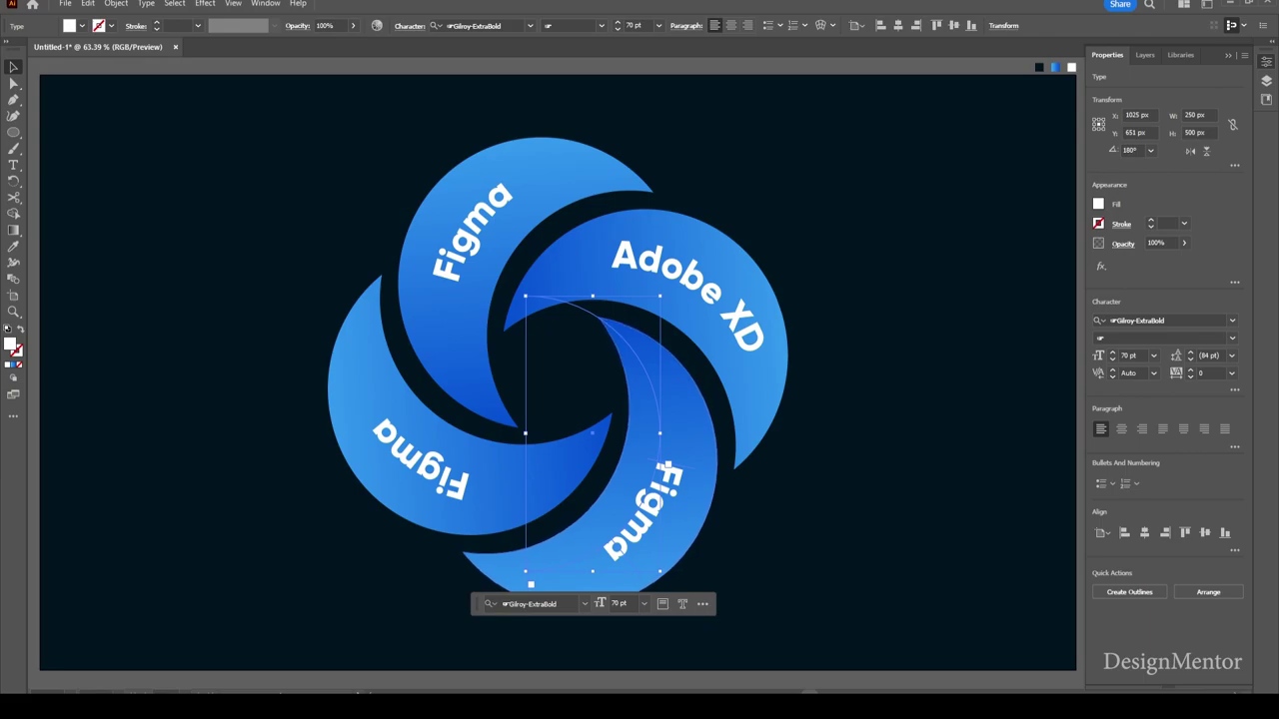
key(ctrl+shift+a)
click(667, 476)
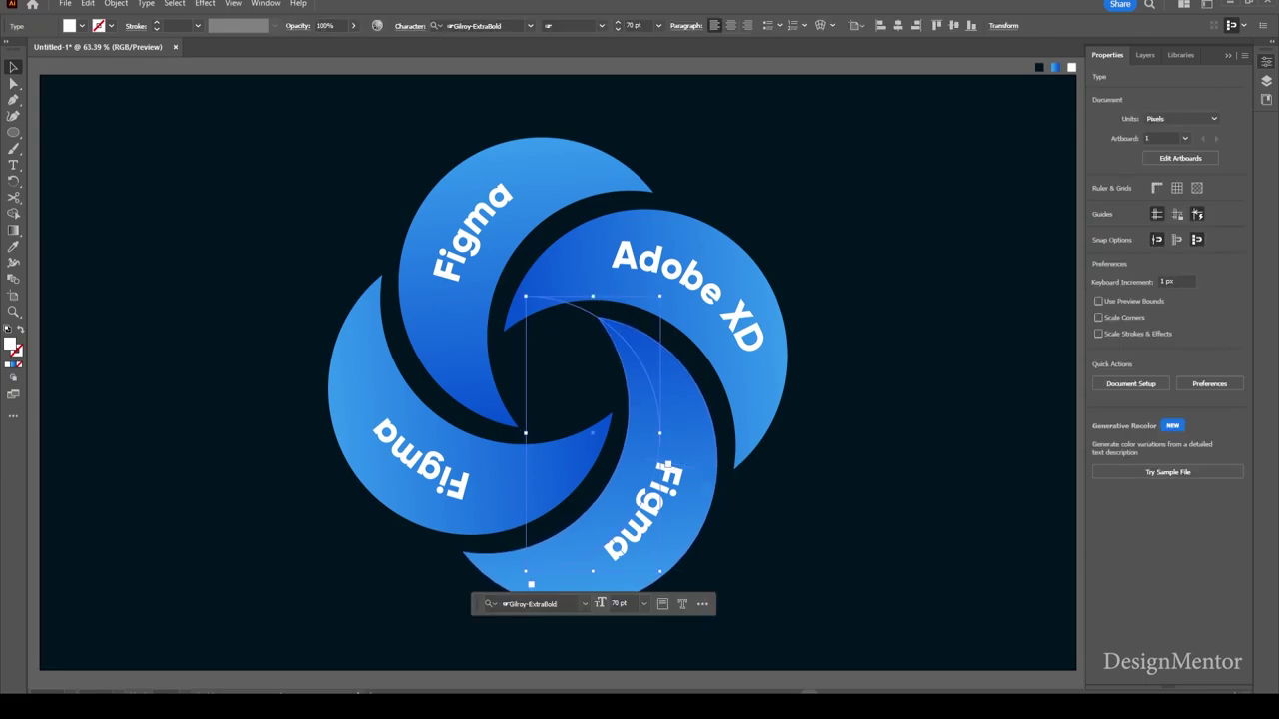
mouse_move(666, 470)
mouse_down()
mouse_move(656, 401)
mouse_move(665, 469)
mouse_up()
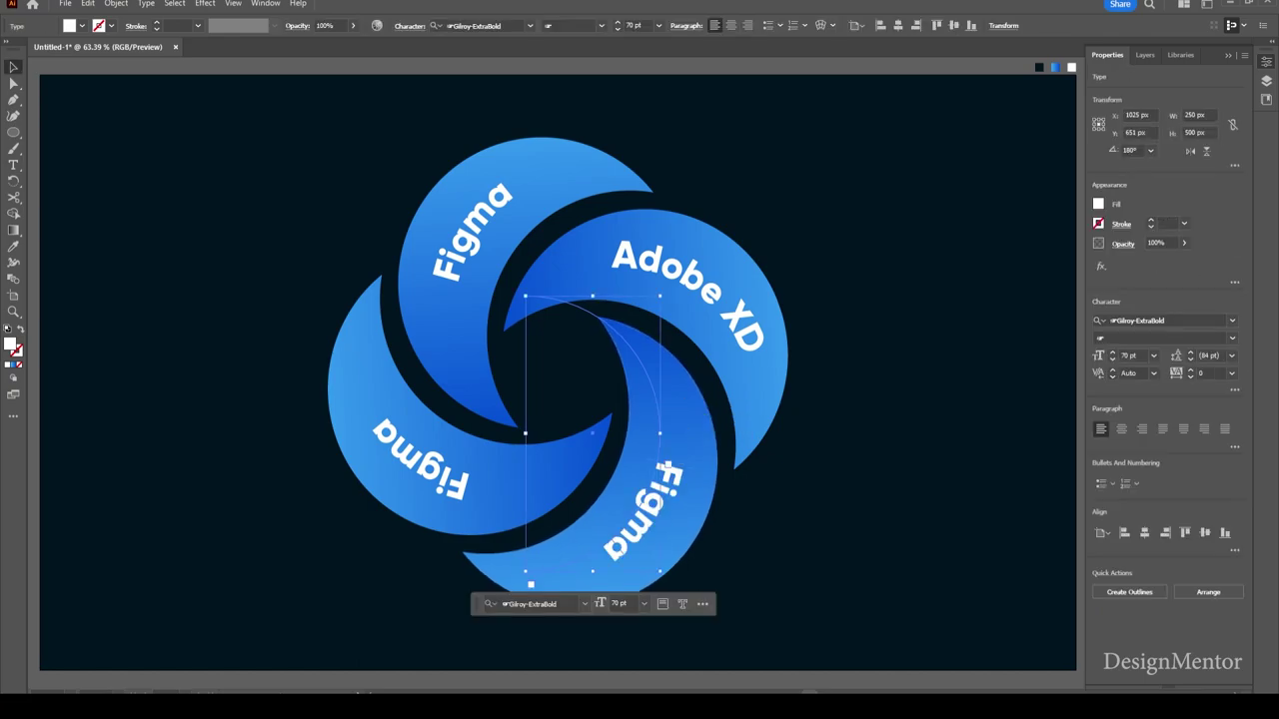
drag(665, 469, 649, 371)
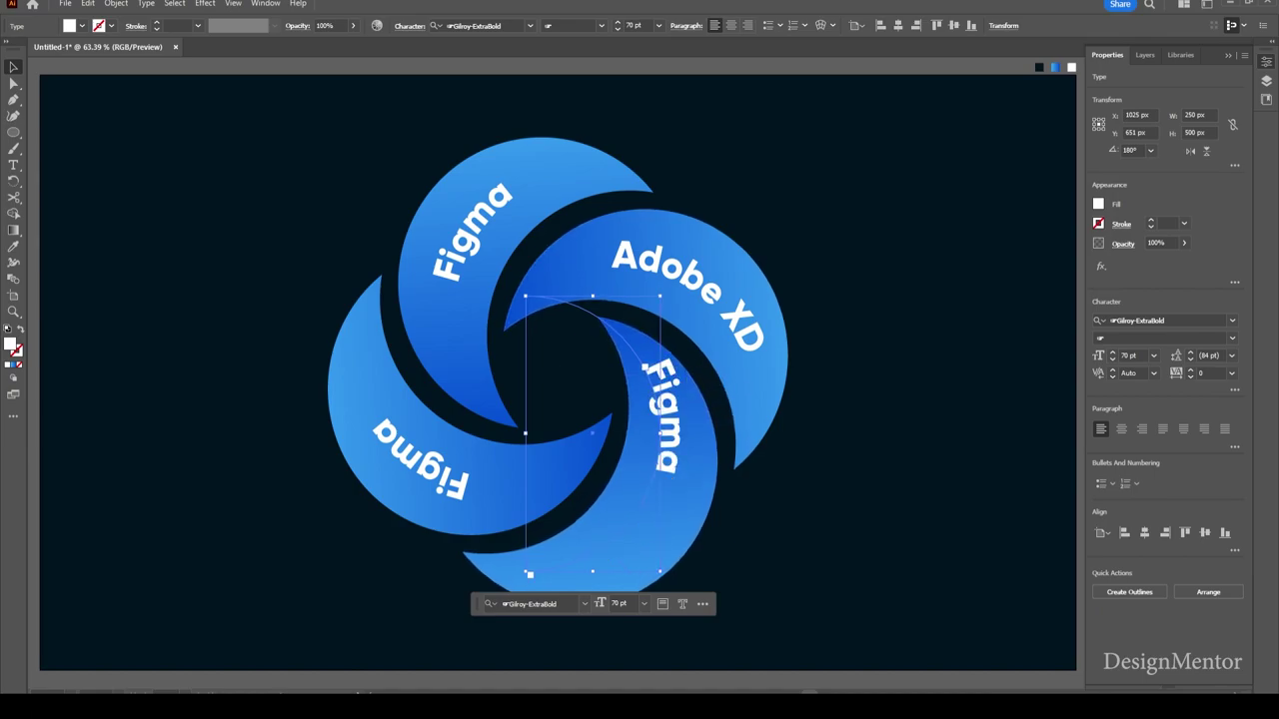
- Replace the label text with 'Adobe Illustrator' and set it to 60 pt
double_click(667, 399)
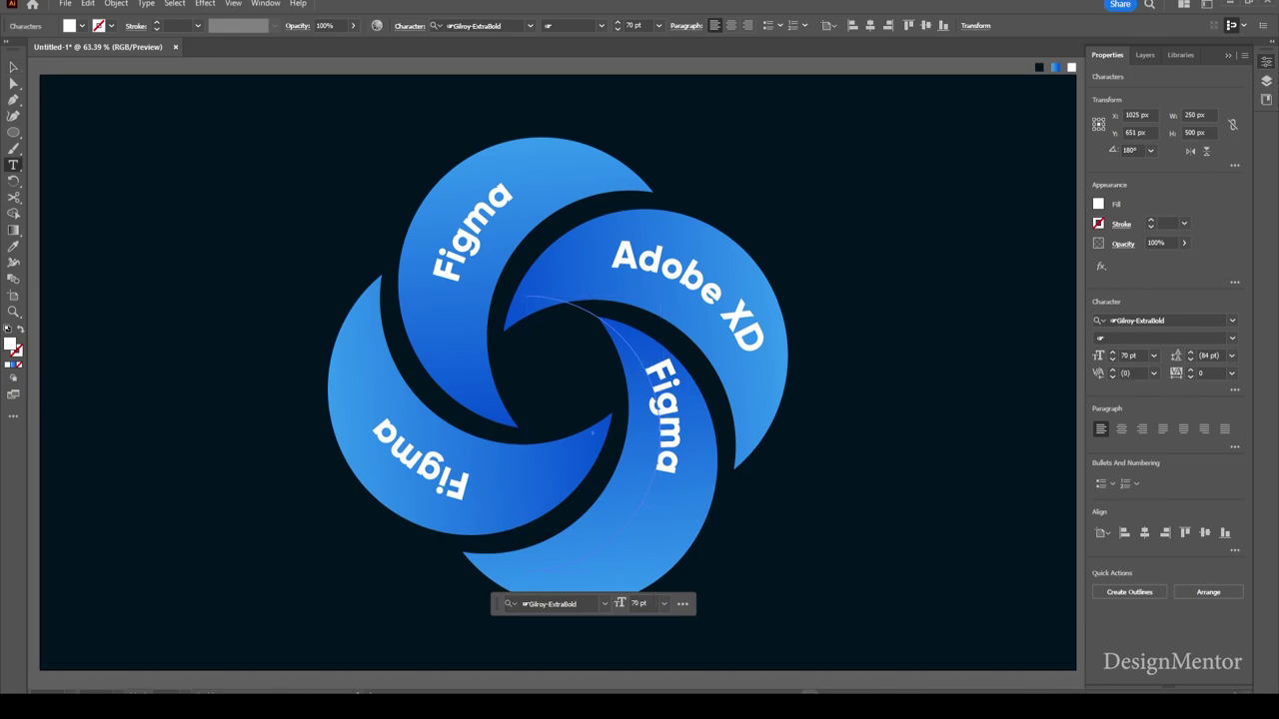
key(ctrl+a)
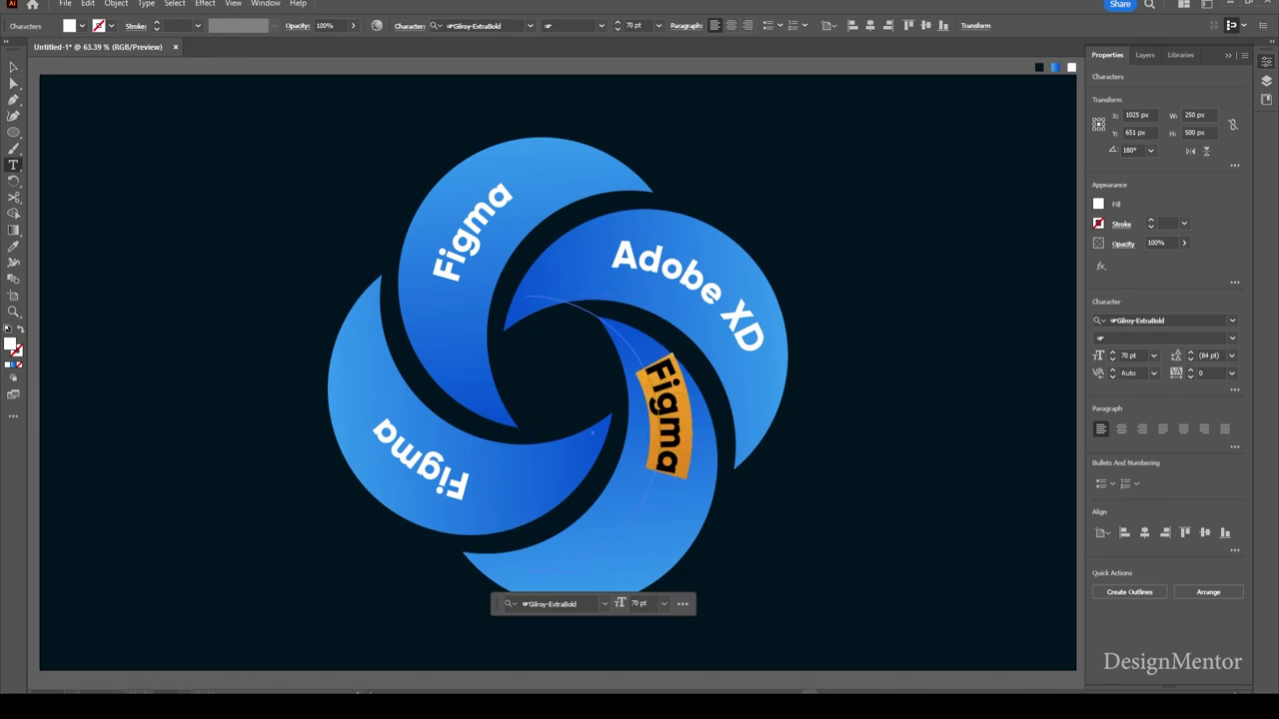
text(Adobe Il)
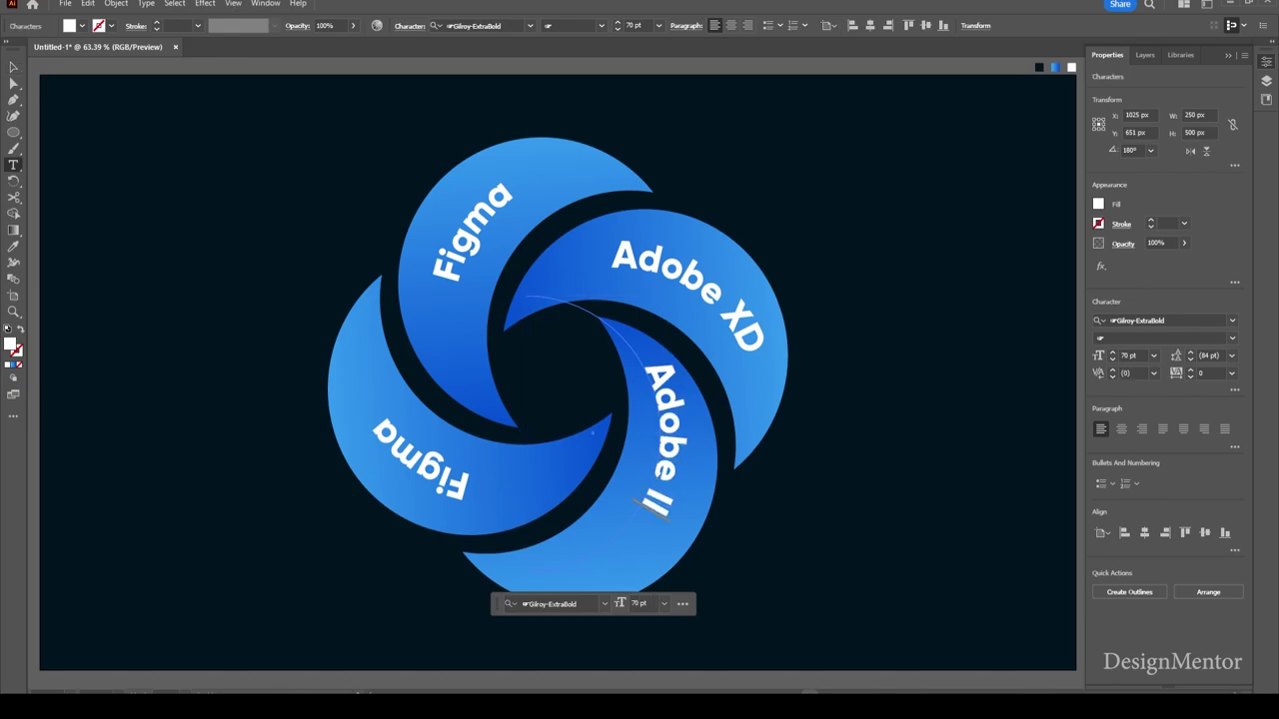
text(lustra)
key(ctrl+a)
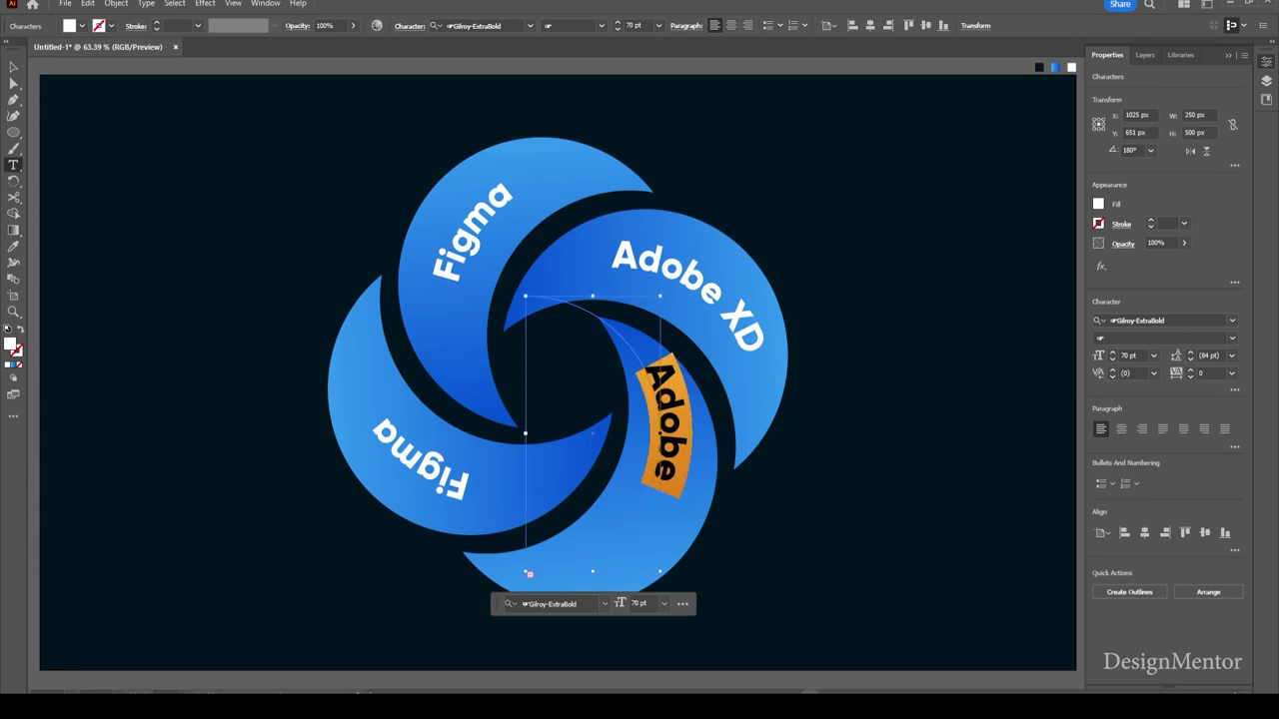
click(634, 25)
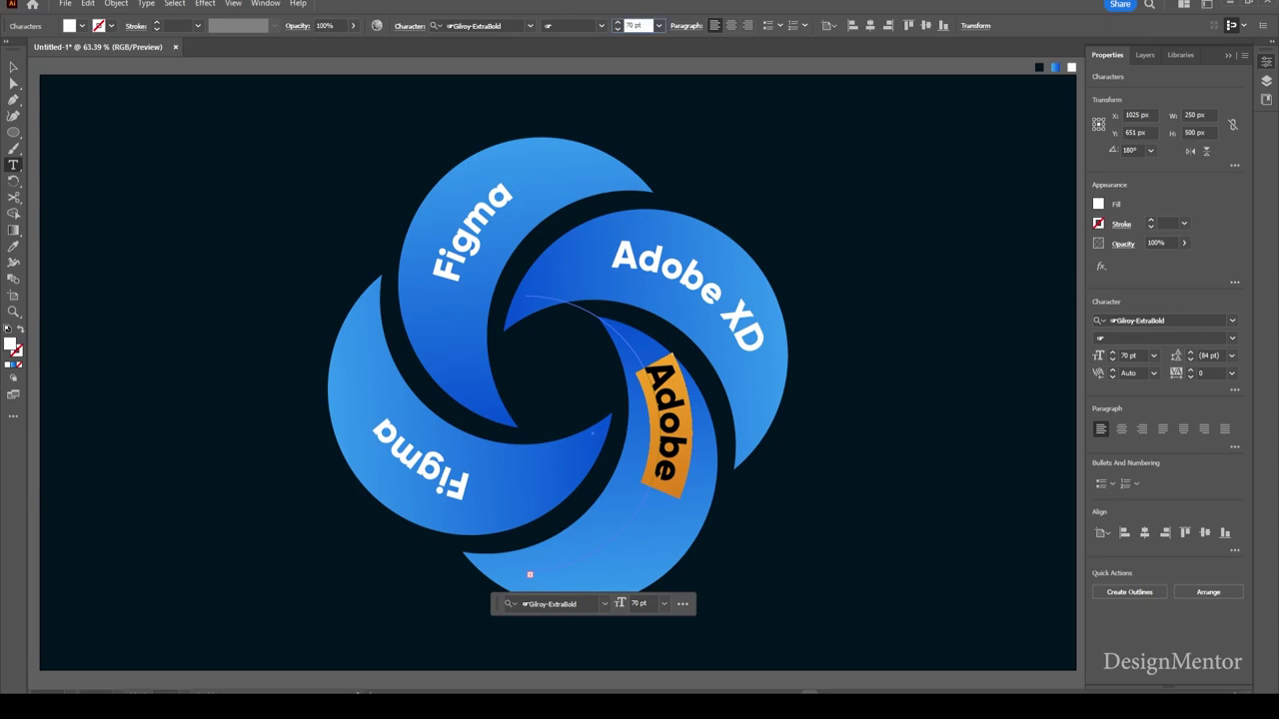
text(60)
key(Return)
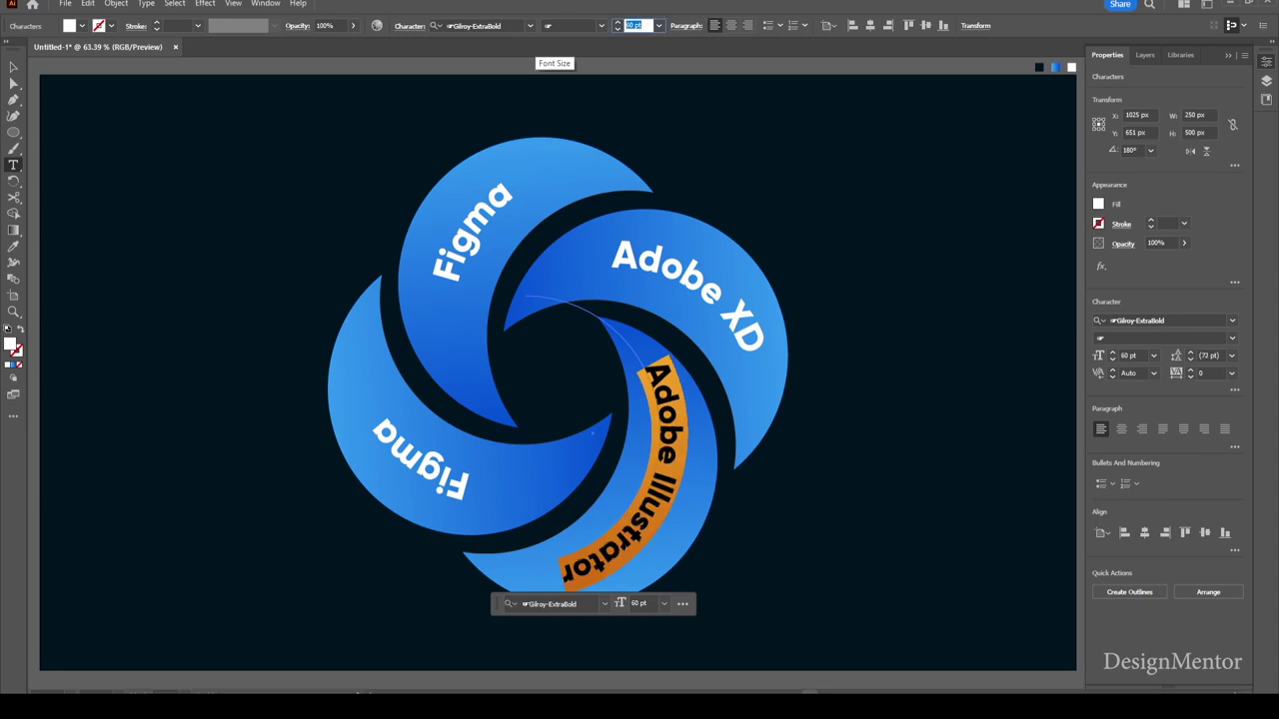
key(Escape)
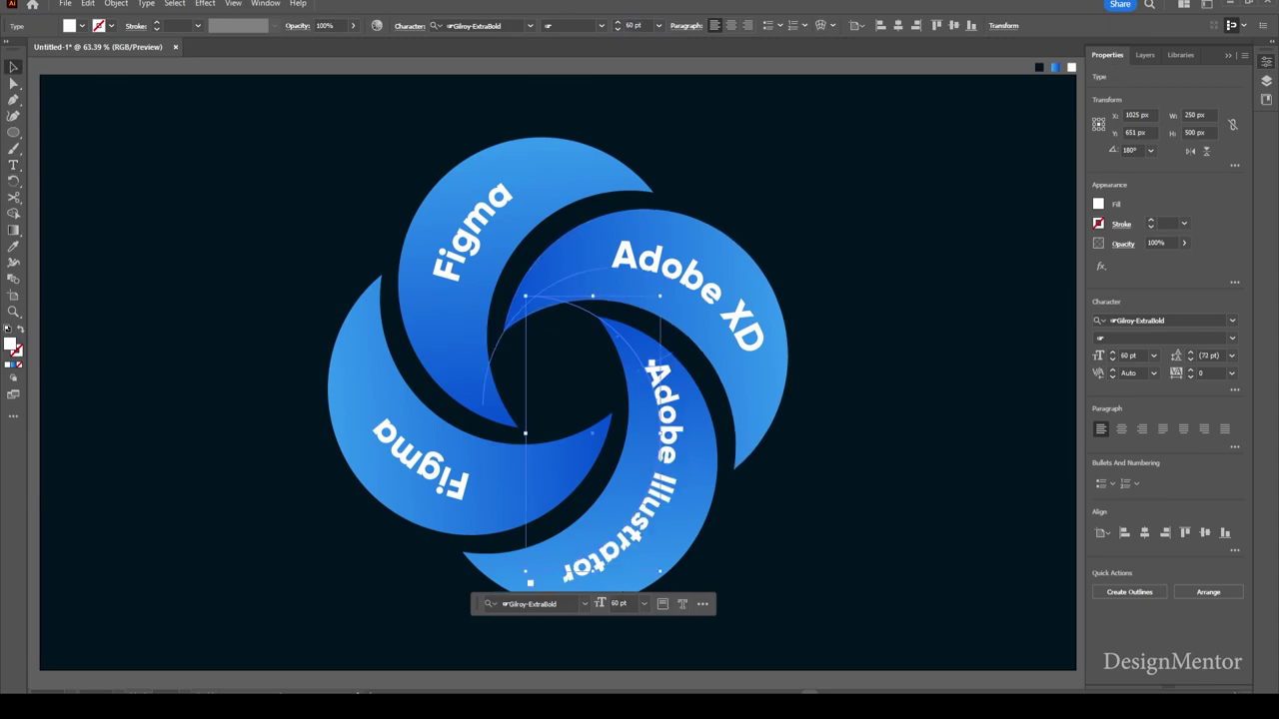
- Reduce the Adobe XD label's font size to 60 pt
double_click(690, 275)
key(ctrl+a)
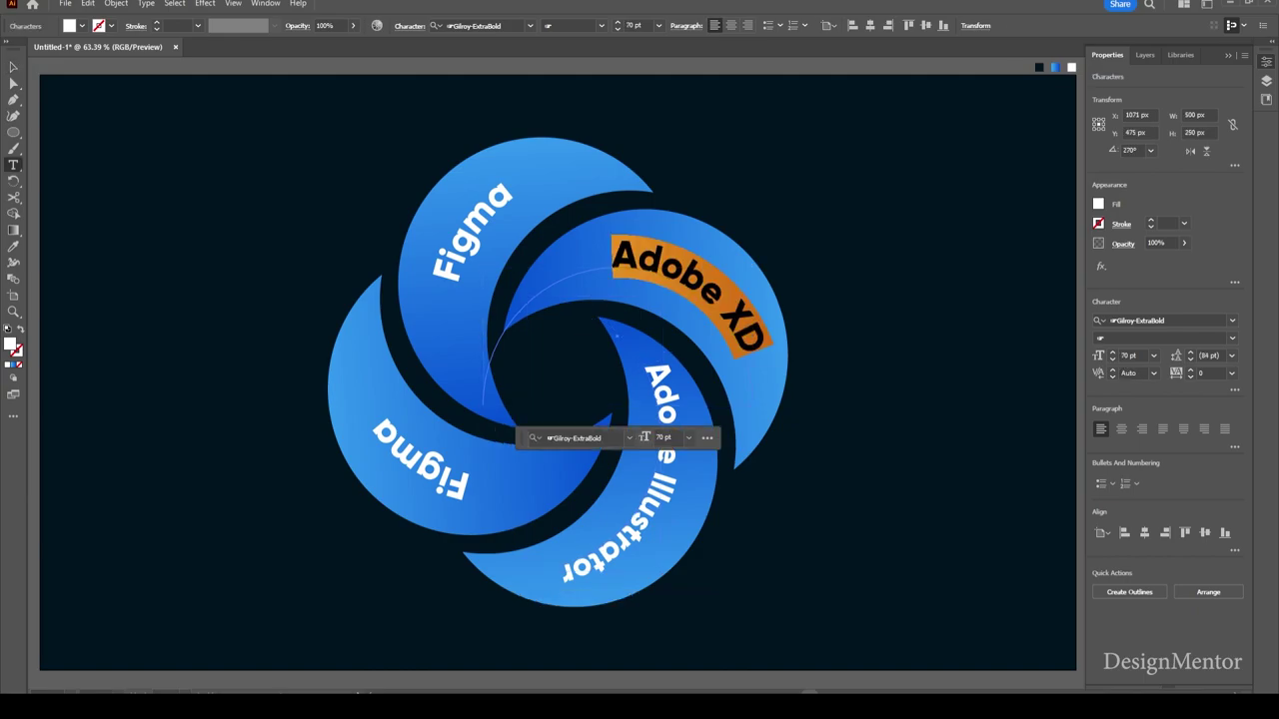
double_click(632, 25)
text(60)
key(Return)
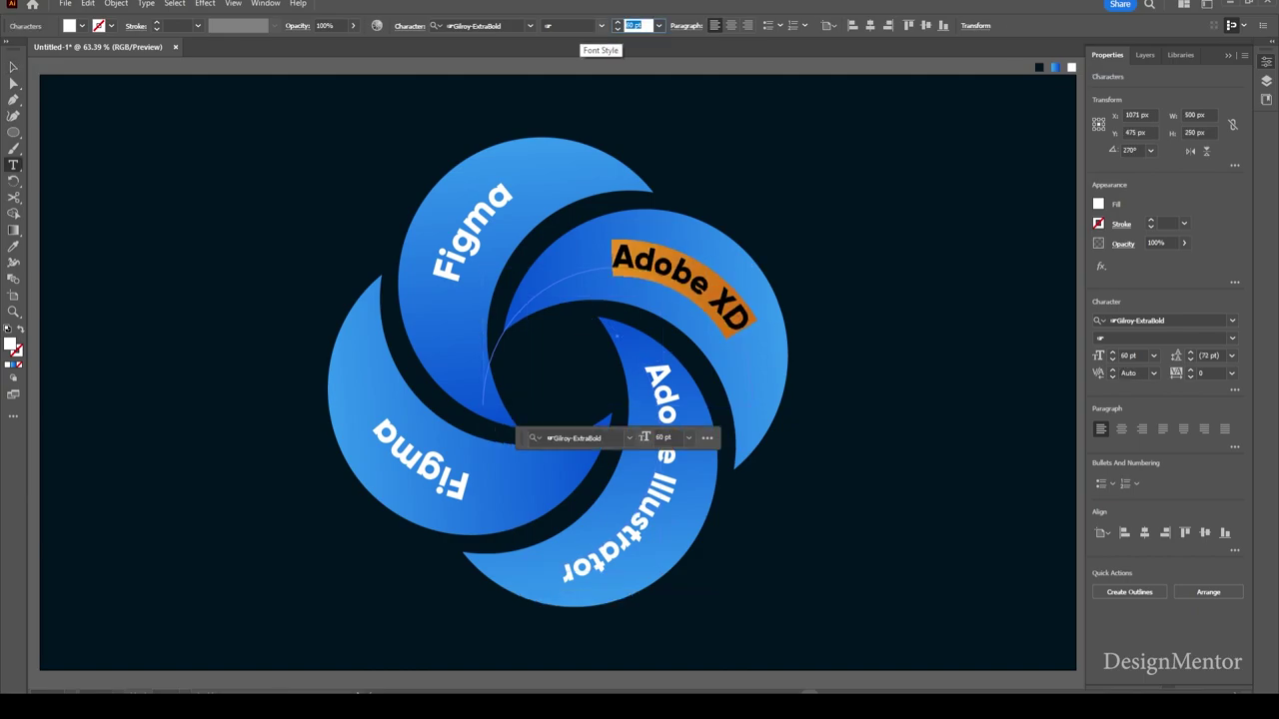
click(14, 67)
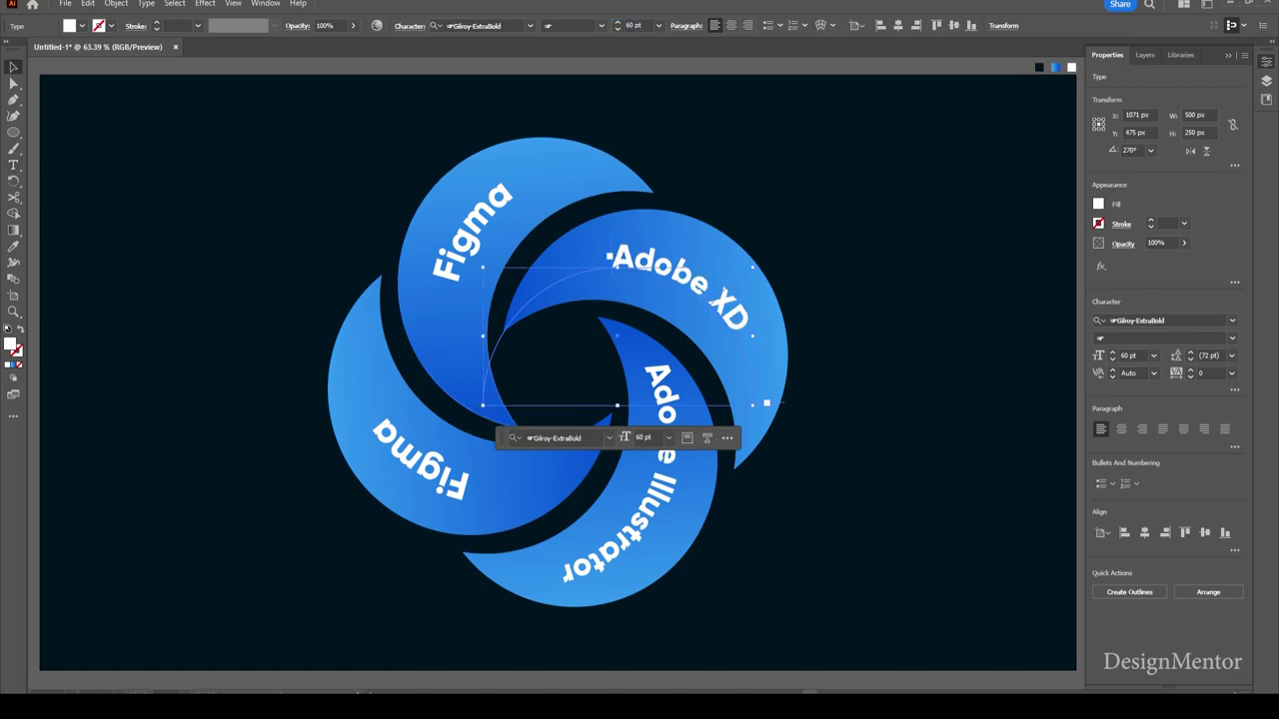
- Reduce the upper-left Figma label's font size to 60 pt
double_click(472, 230)
key(ctrl+a)
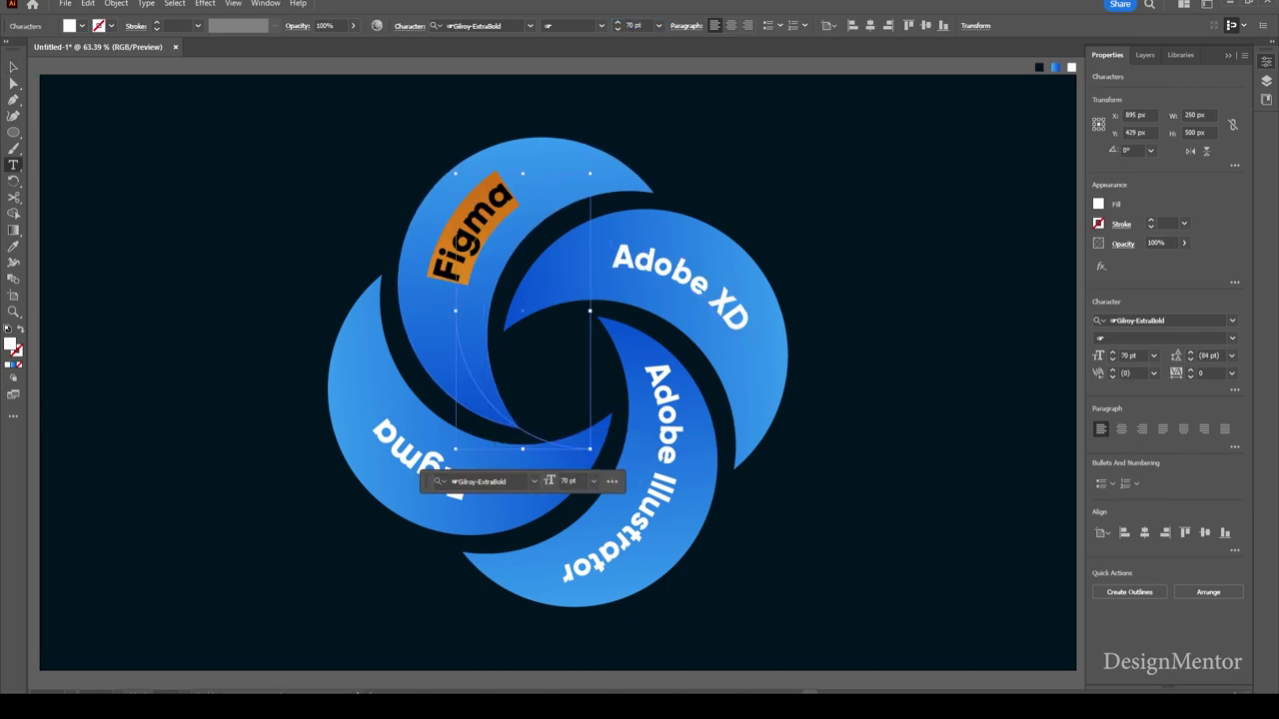
double_click(632, 25)
text(60)
key(Return)
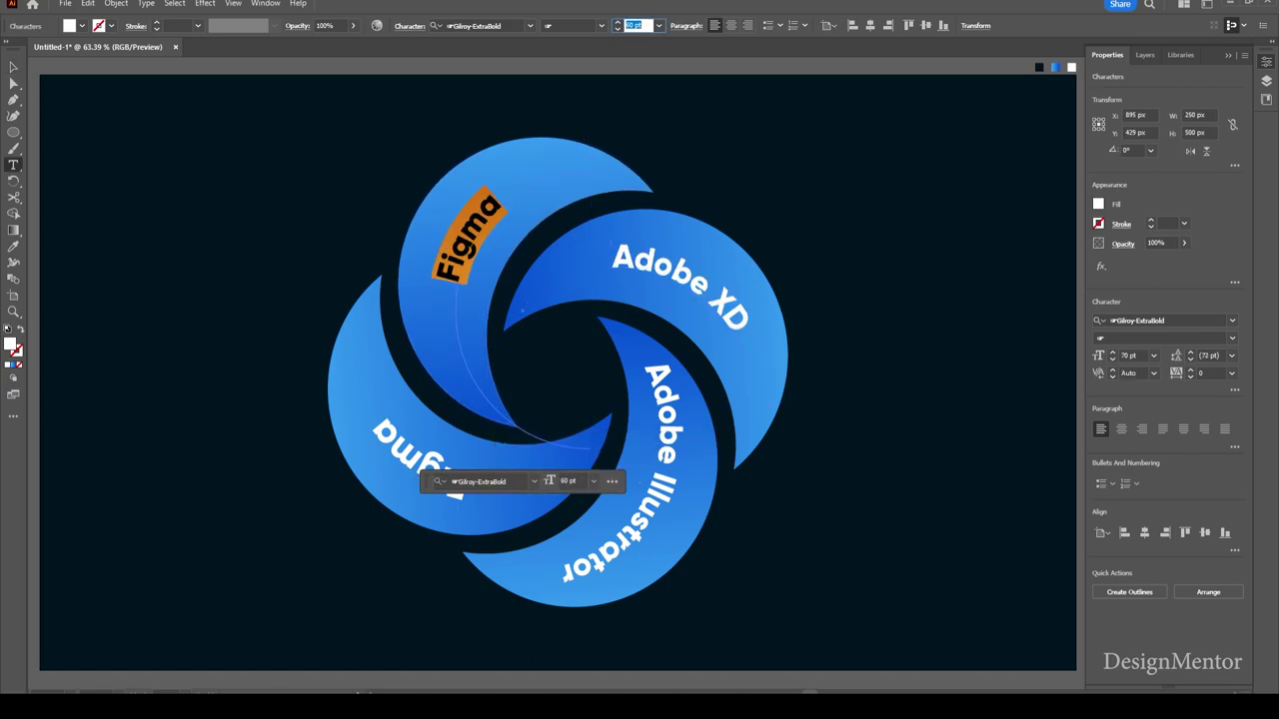
key(Escape)
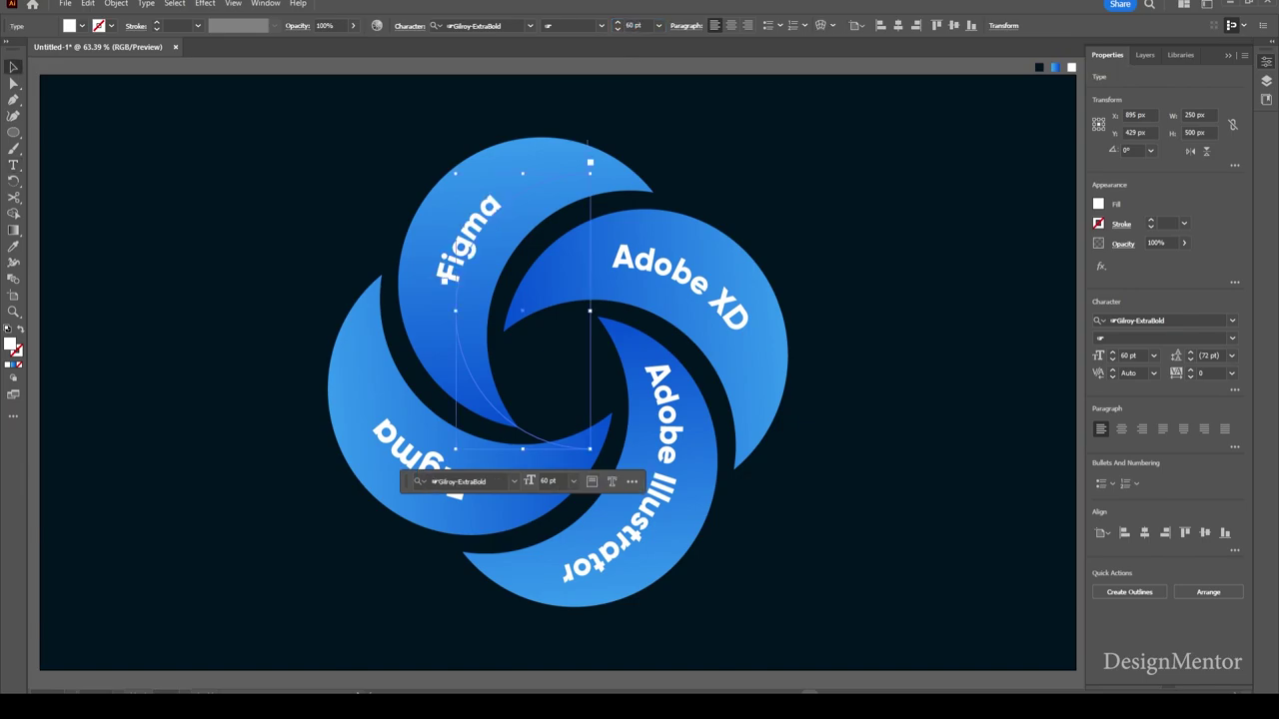
key(ctrl+shift+a)
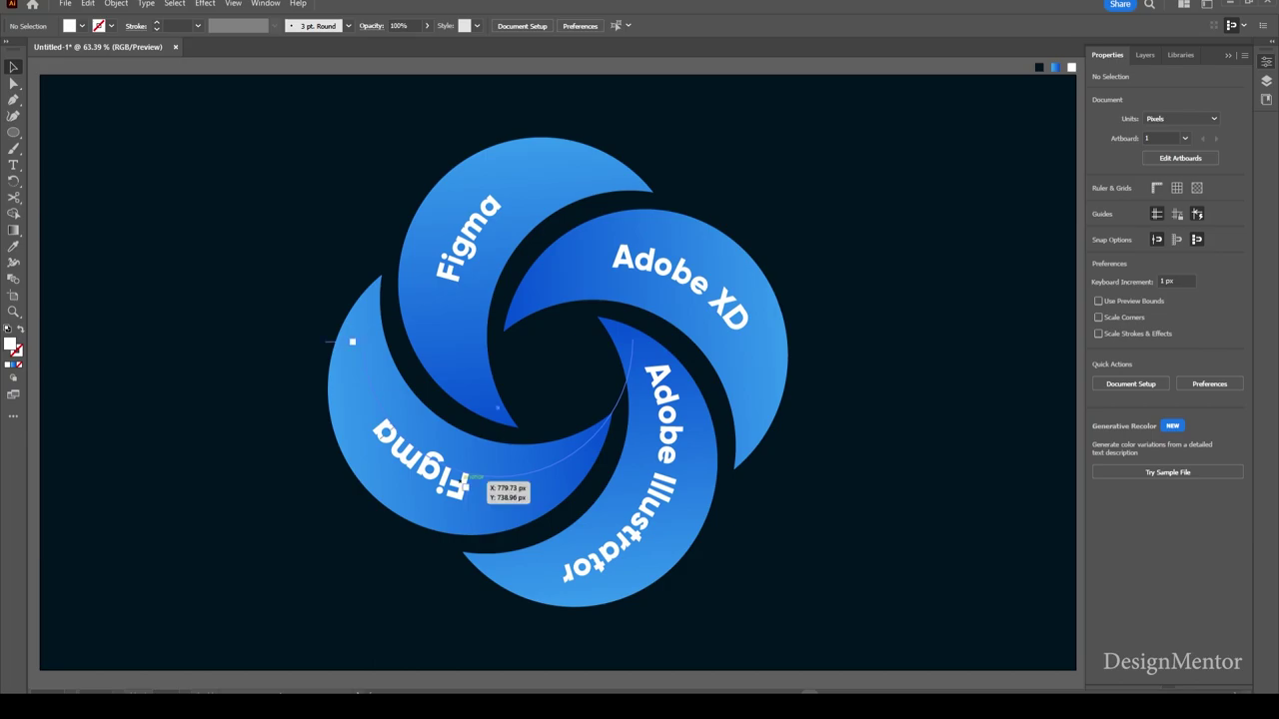
- Replace the lower-left label's text 'Figma' with 'Sketch' and deselect it
double_click(464, 484)
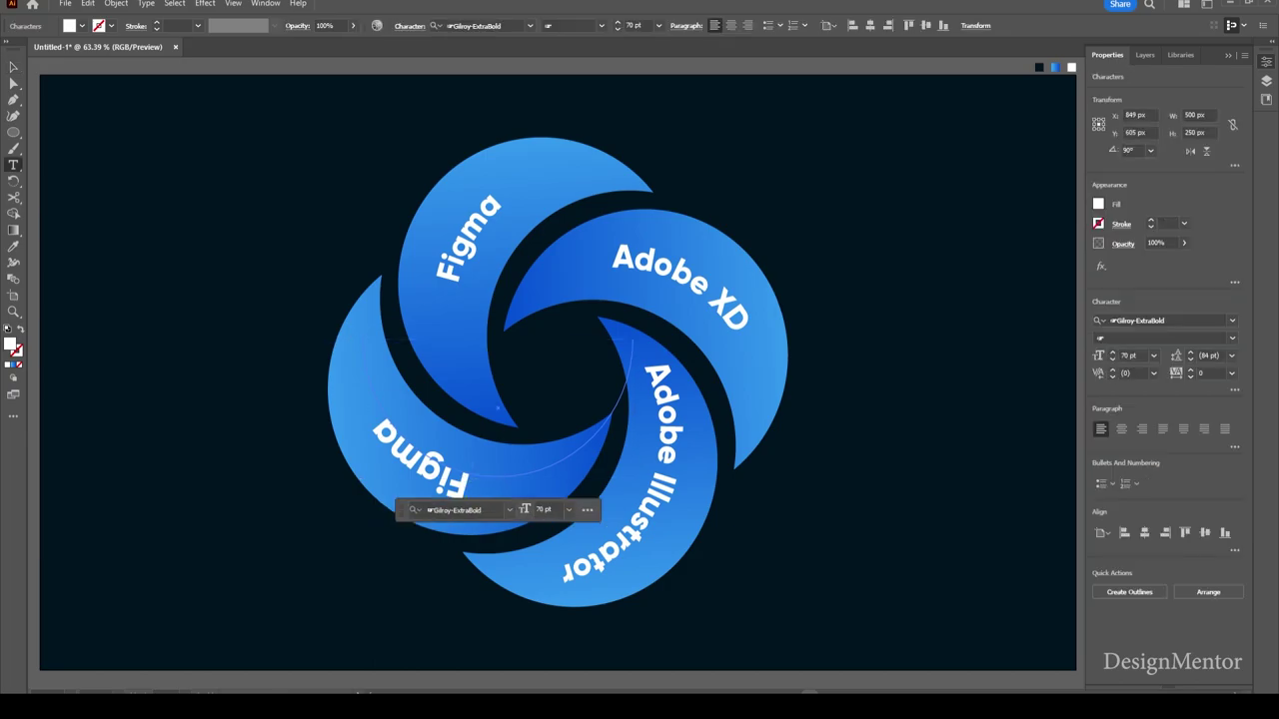
key(ctrl+a)
text(Sk)
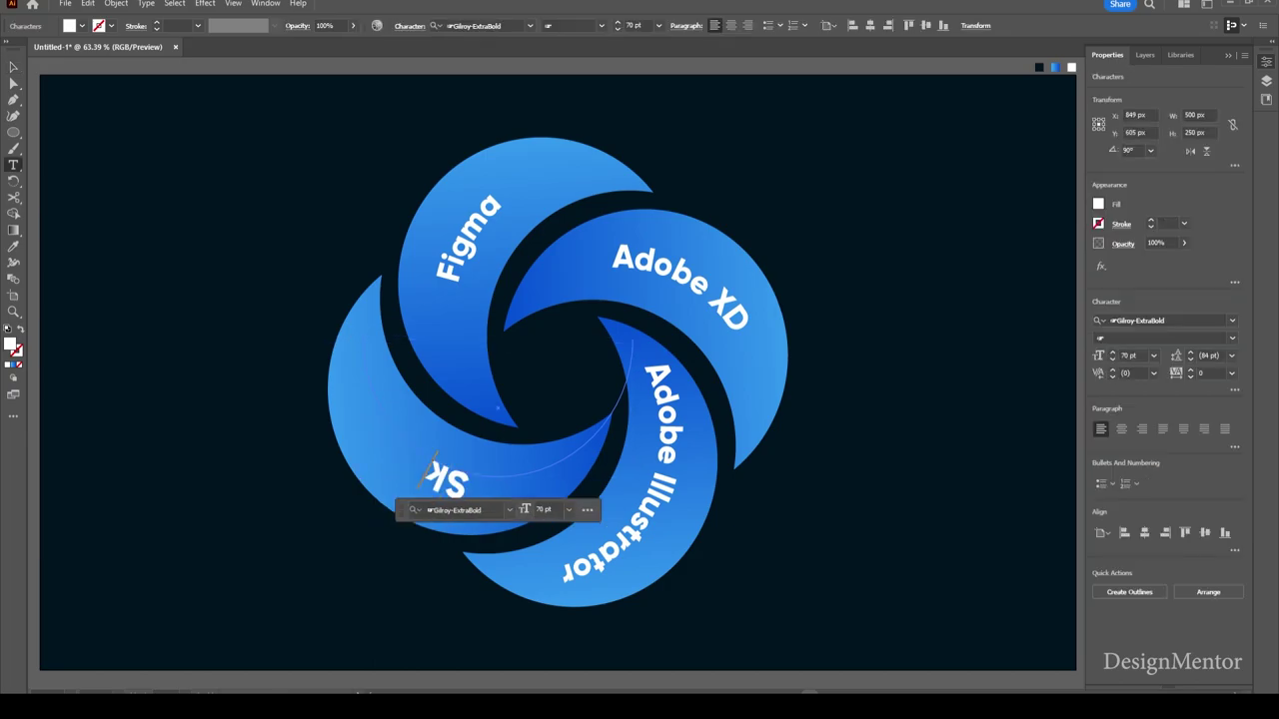
text(etch)
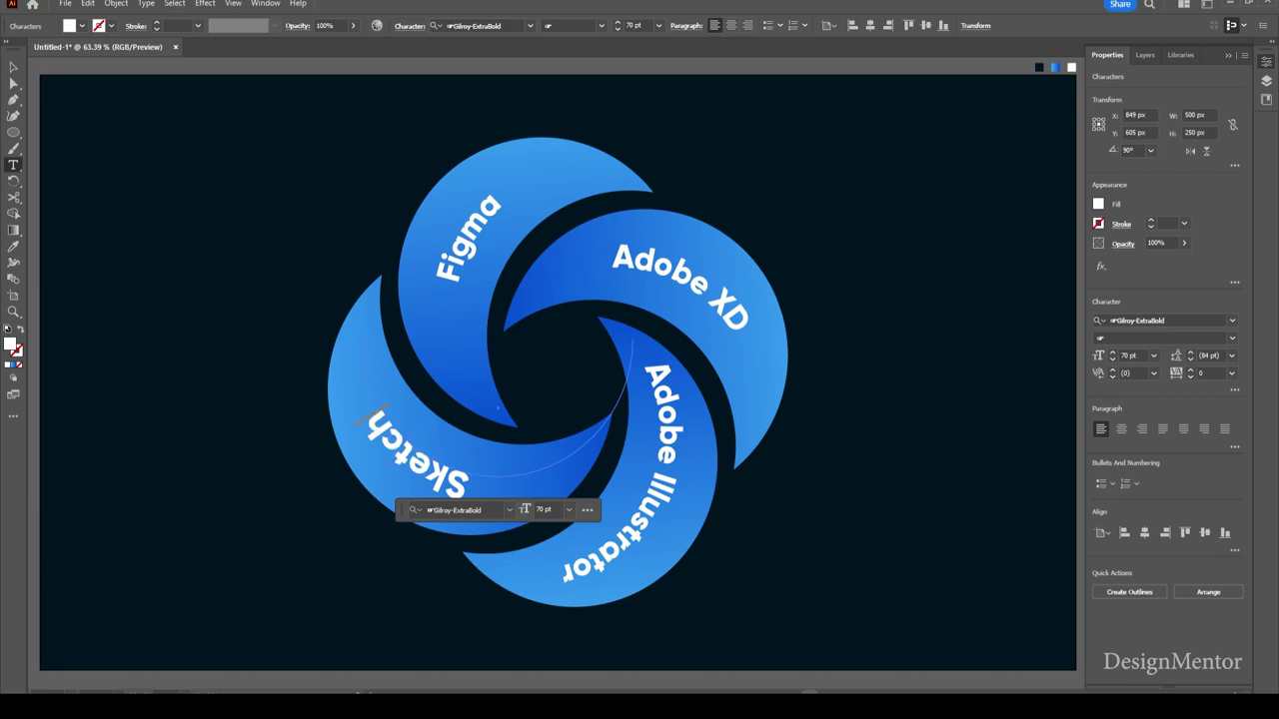
key(Escape)
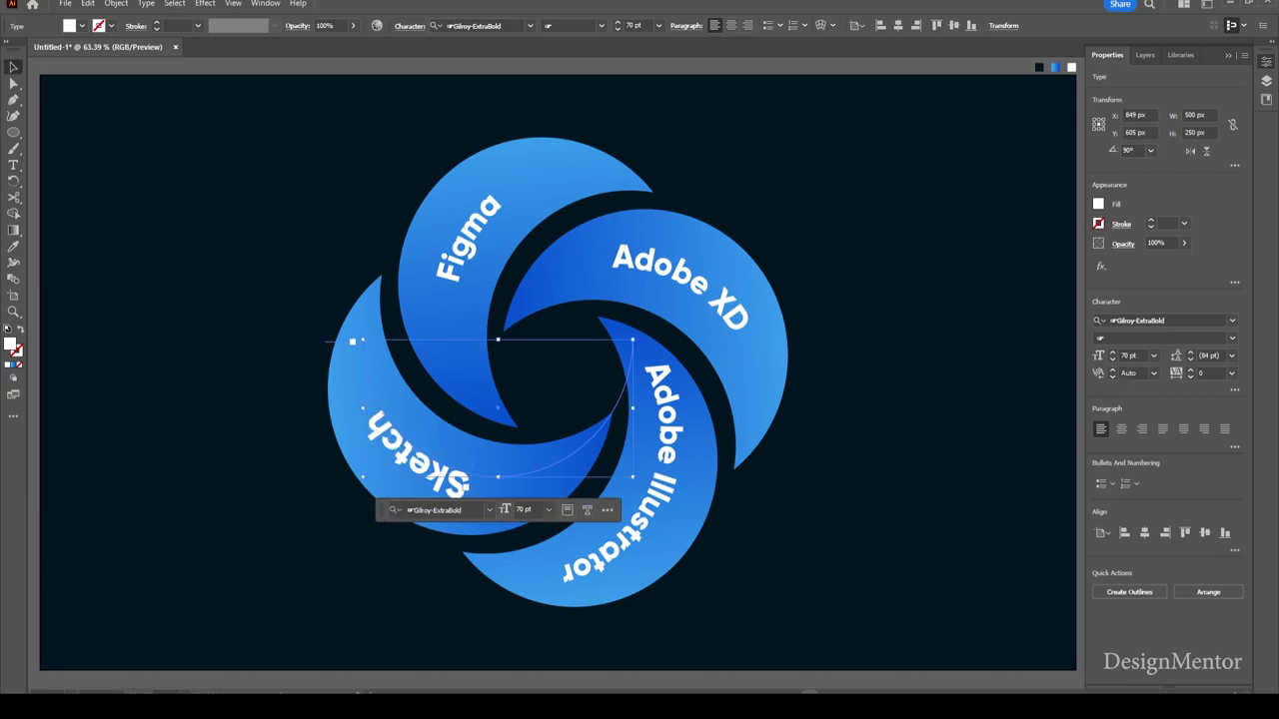
key(ctrl+shift+a)
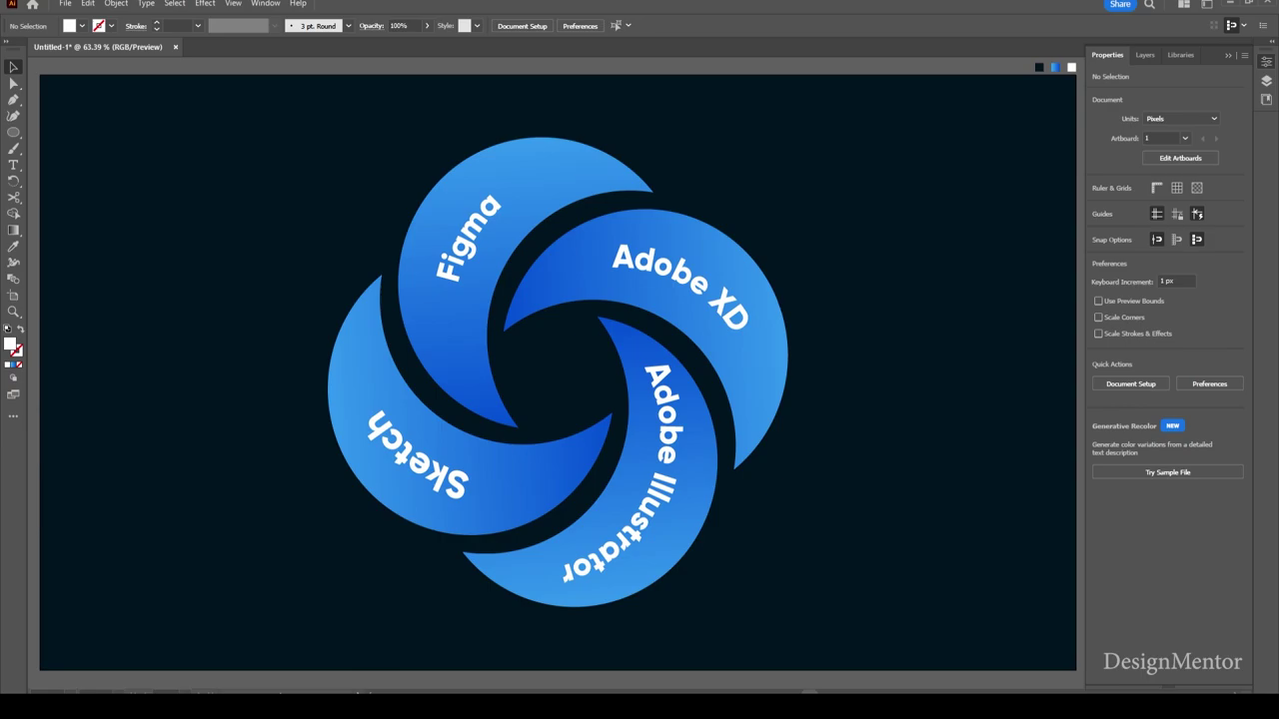